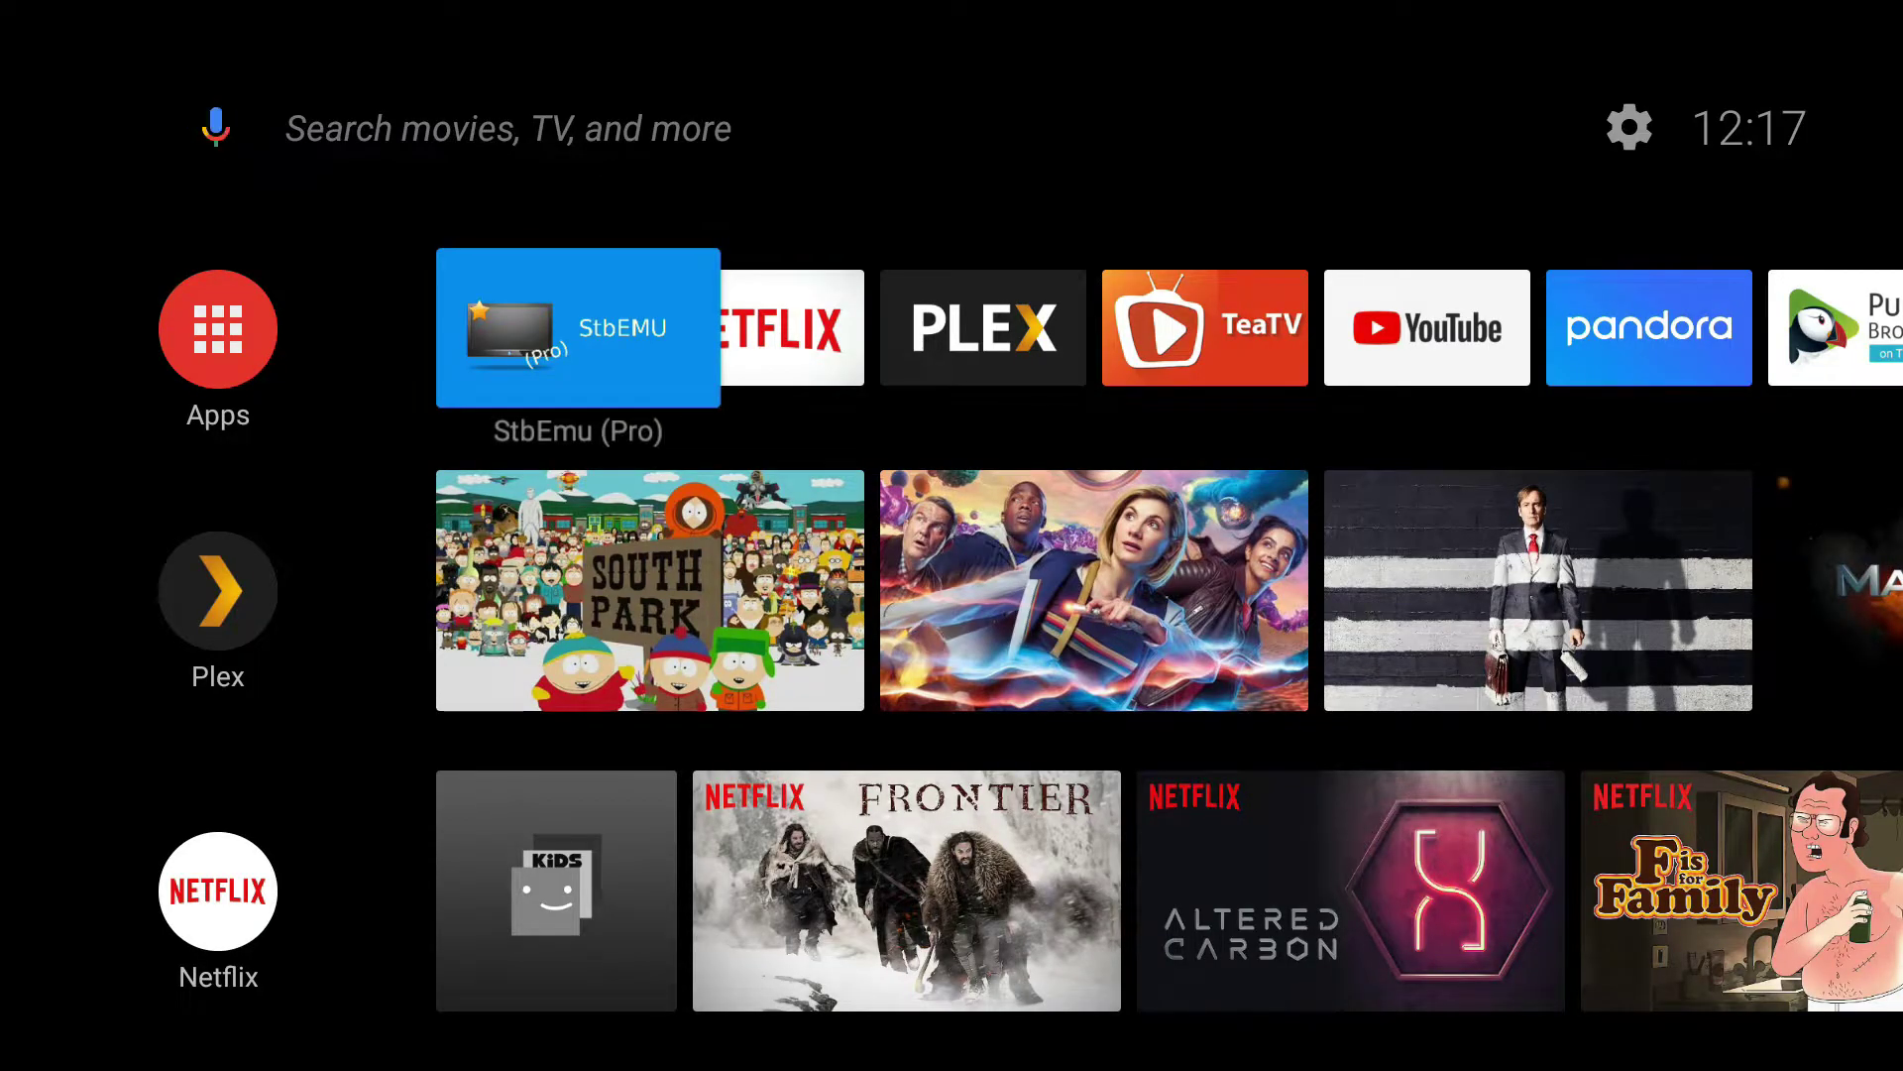
- On the SHIELD, view the Storage & reset local-network transfer username, password and IP, then return home
key(Right)
key(Right)
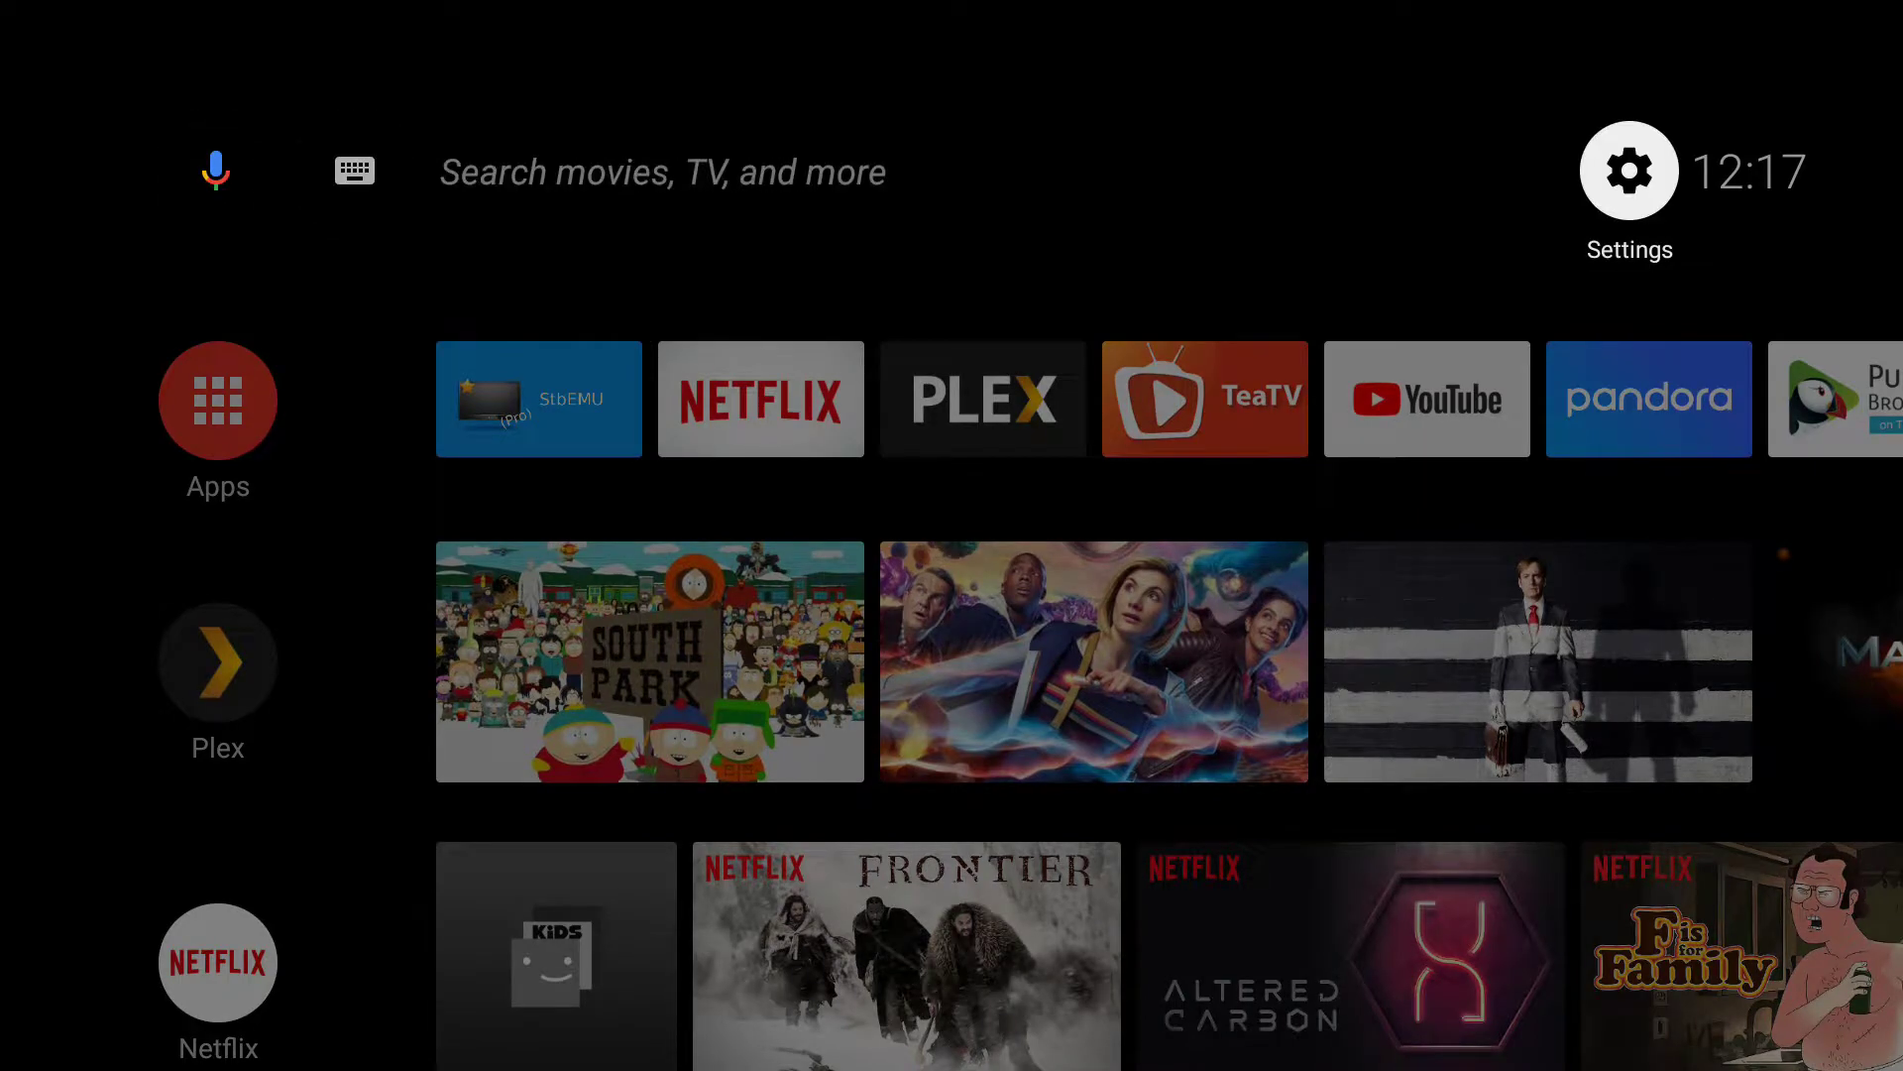
key(Return)
key(Down)
key(Down)
key(Down)
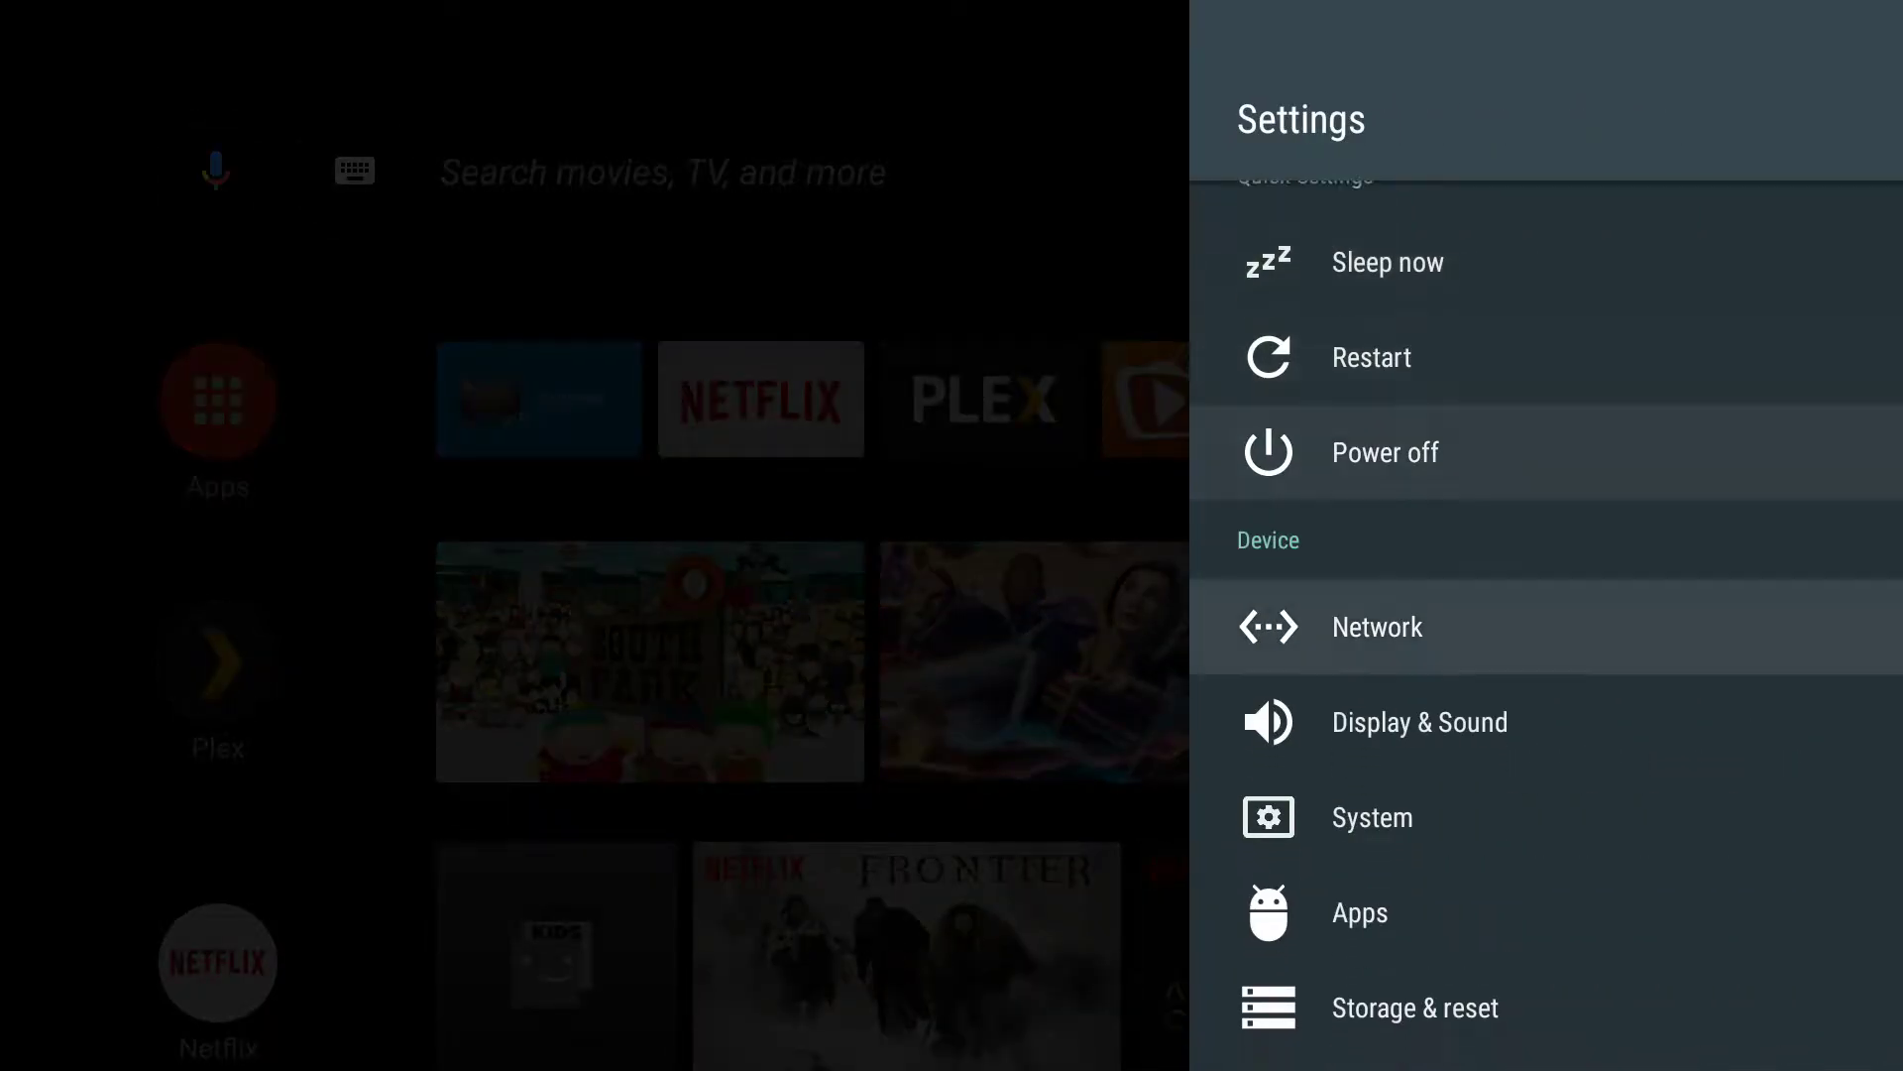
key(Down)
key(Down)
key(Down)
key(Down)
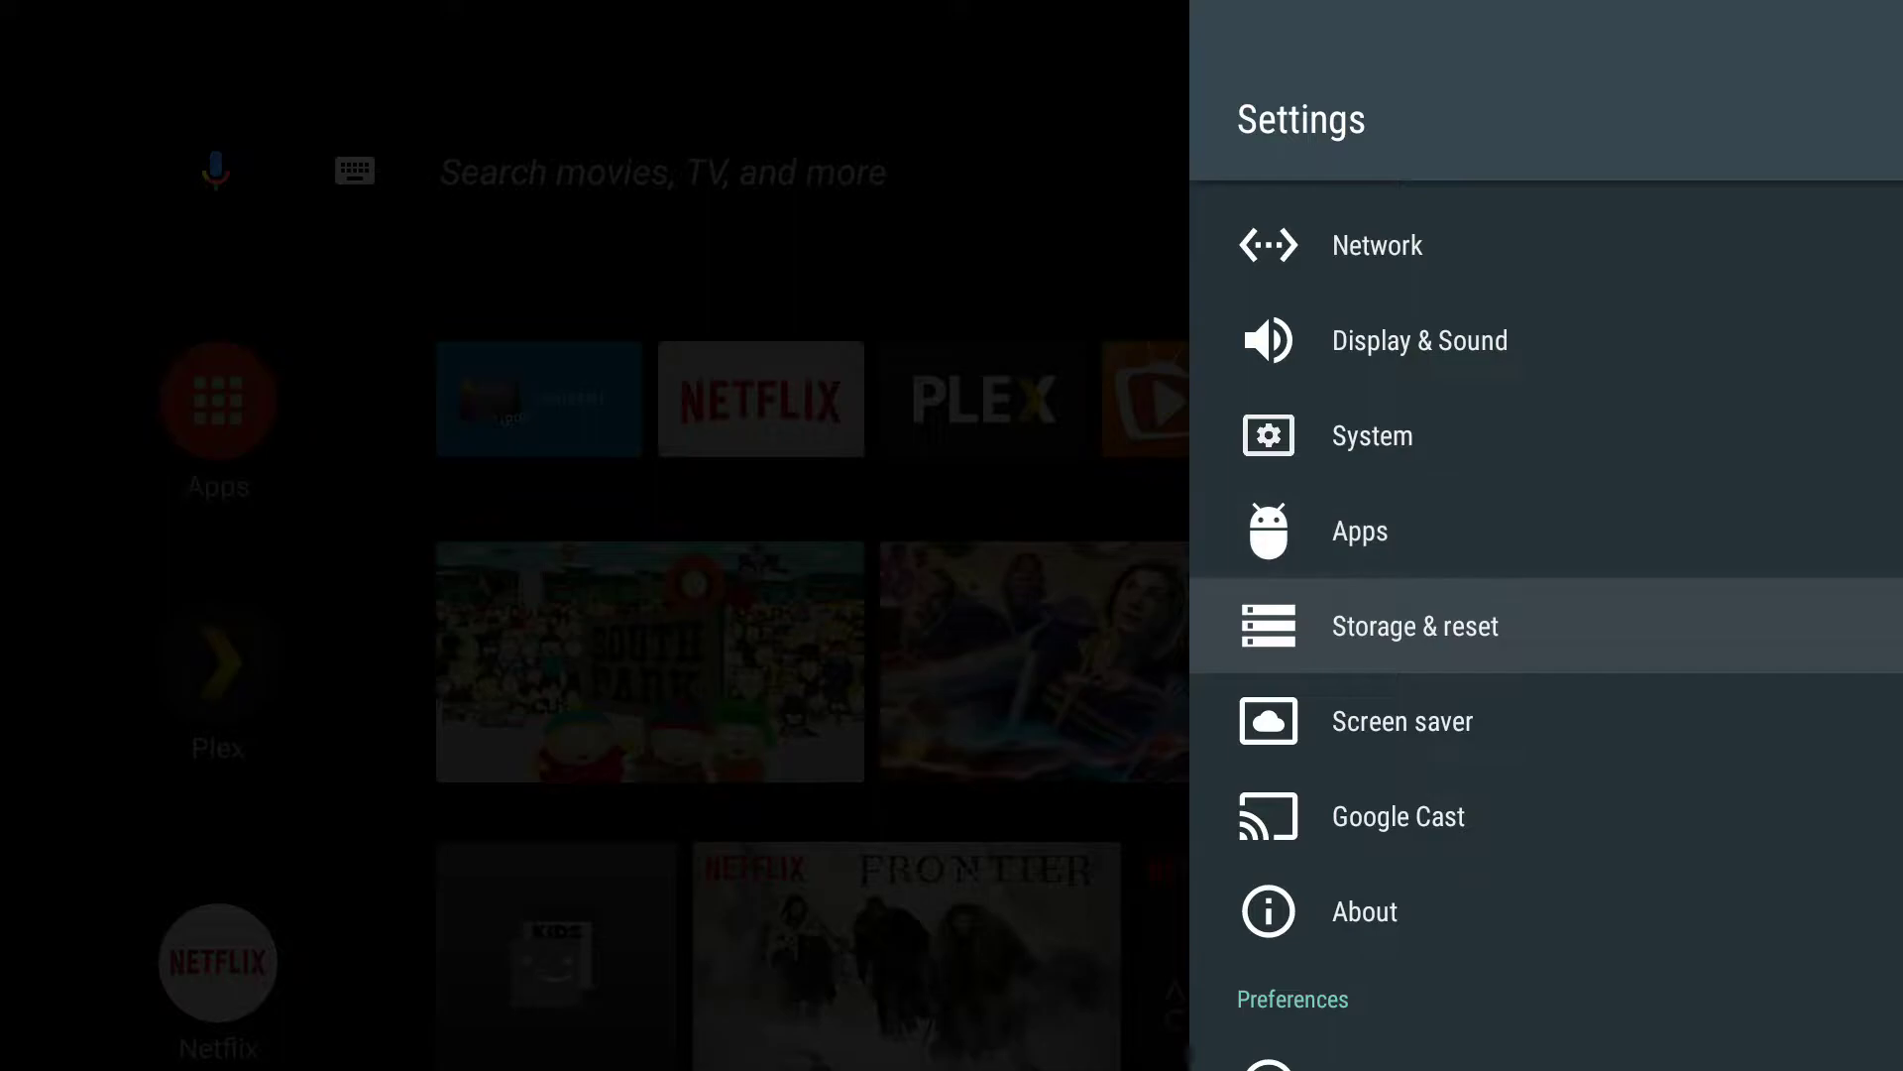
key(Return)
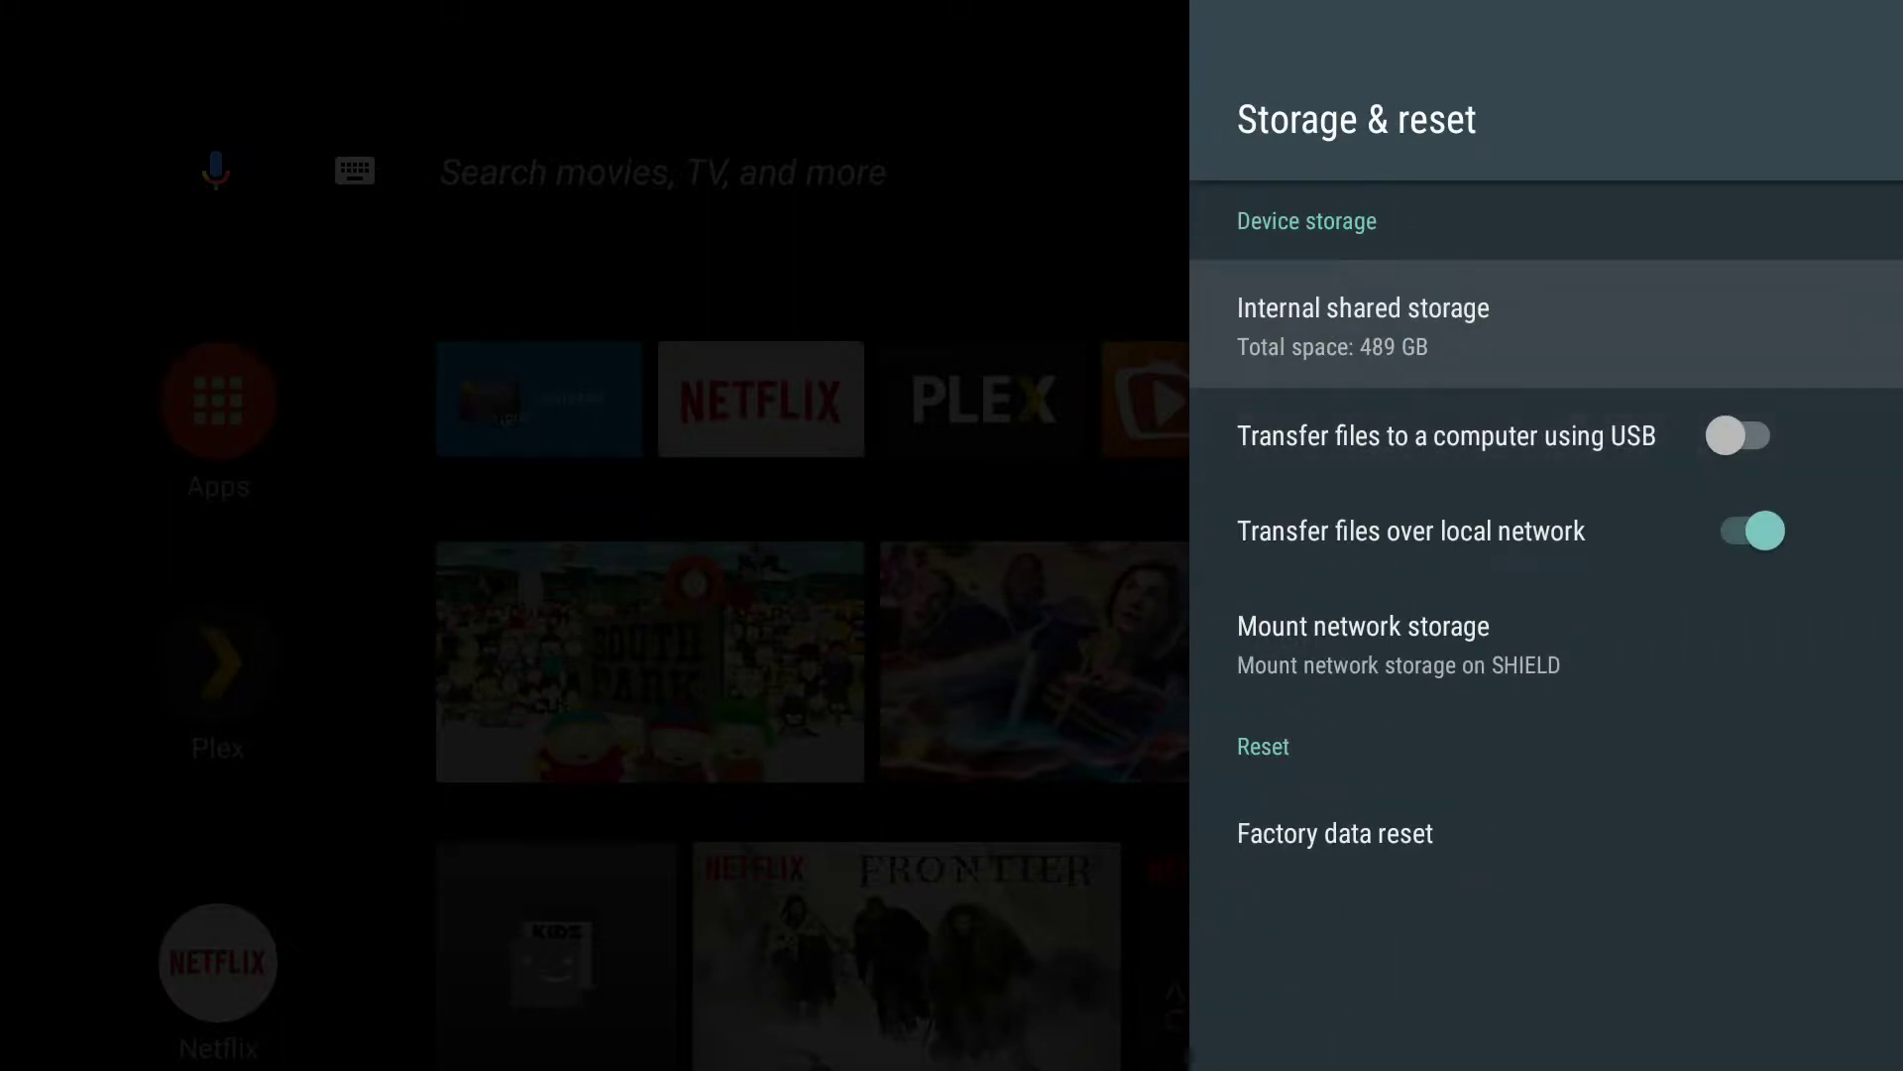
key(Down)
key(Down)
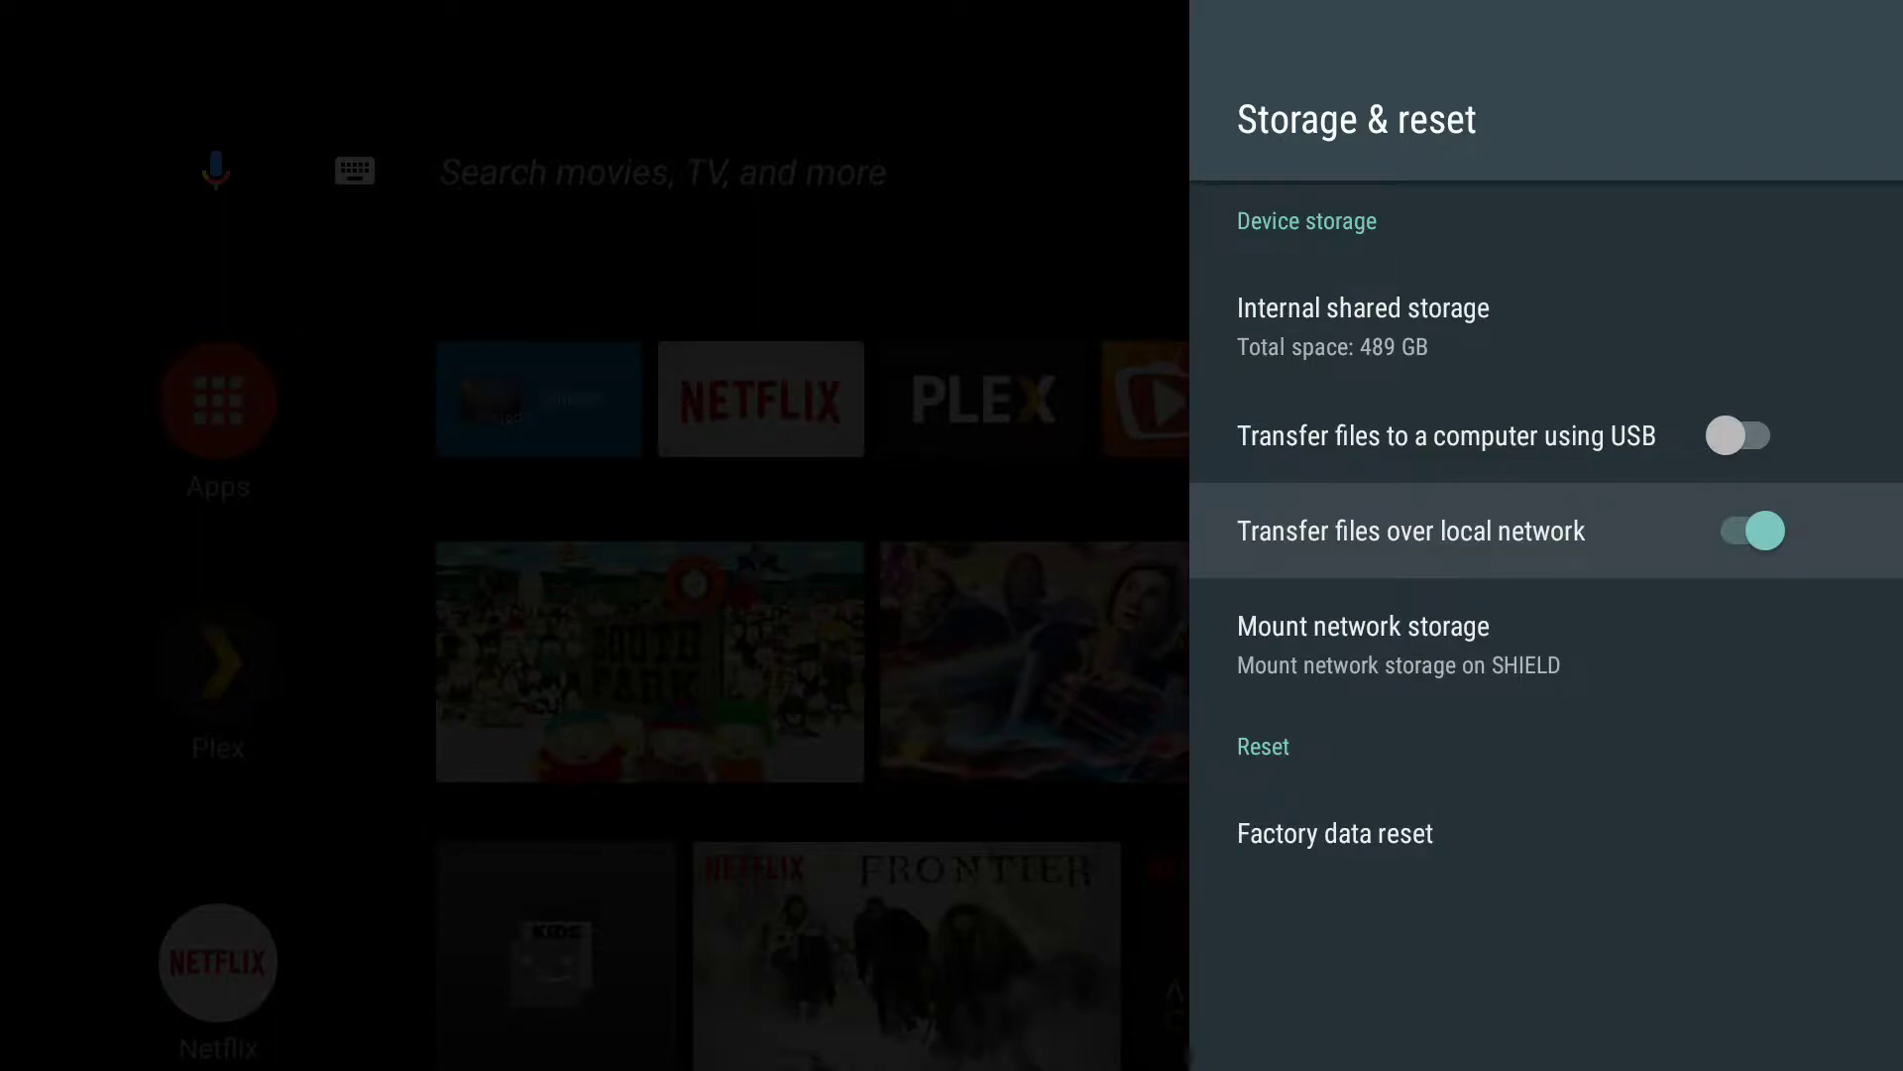
key(Return)
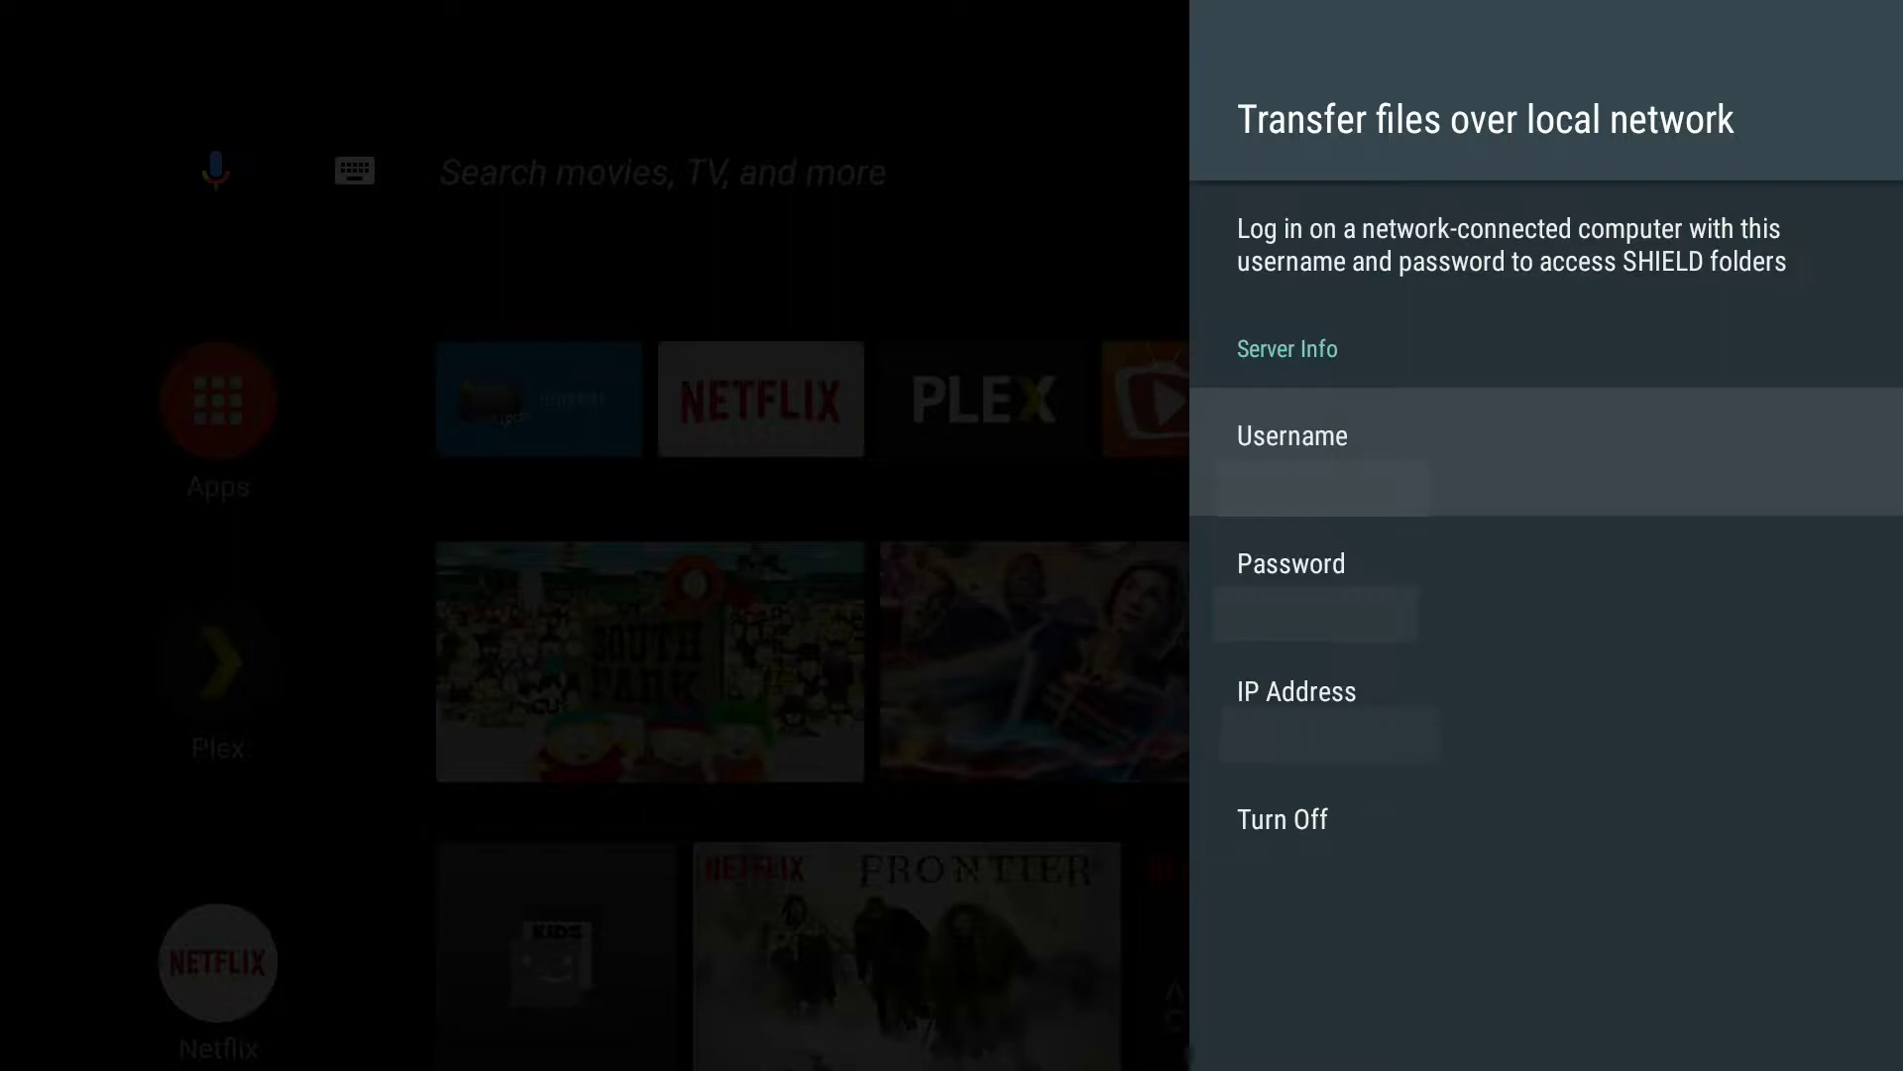
key(Down)
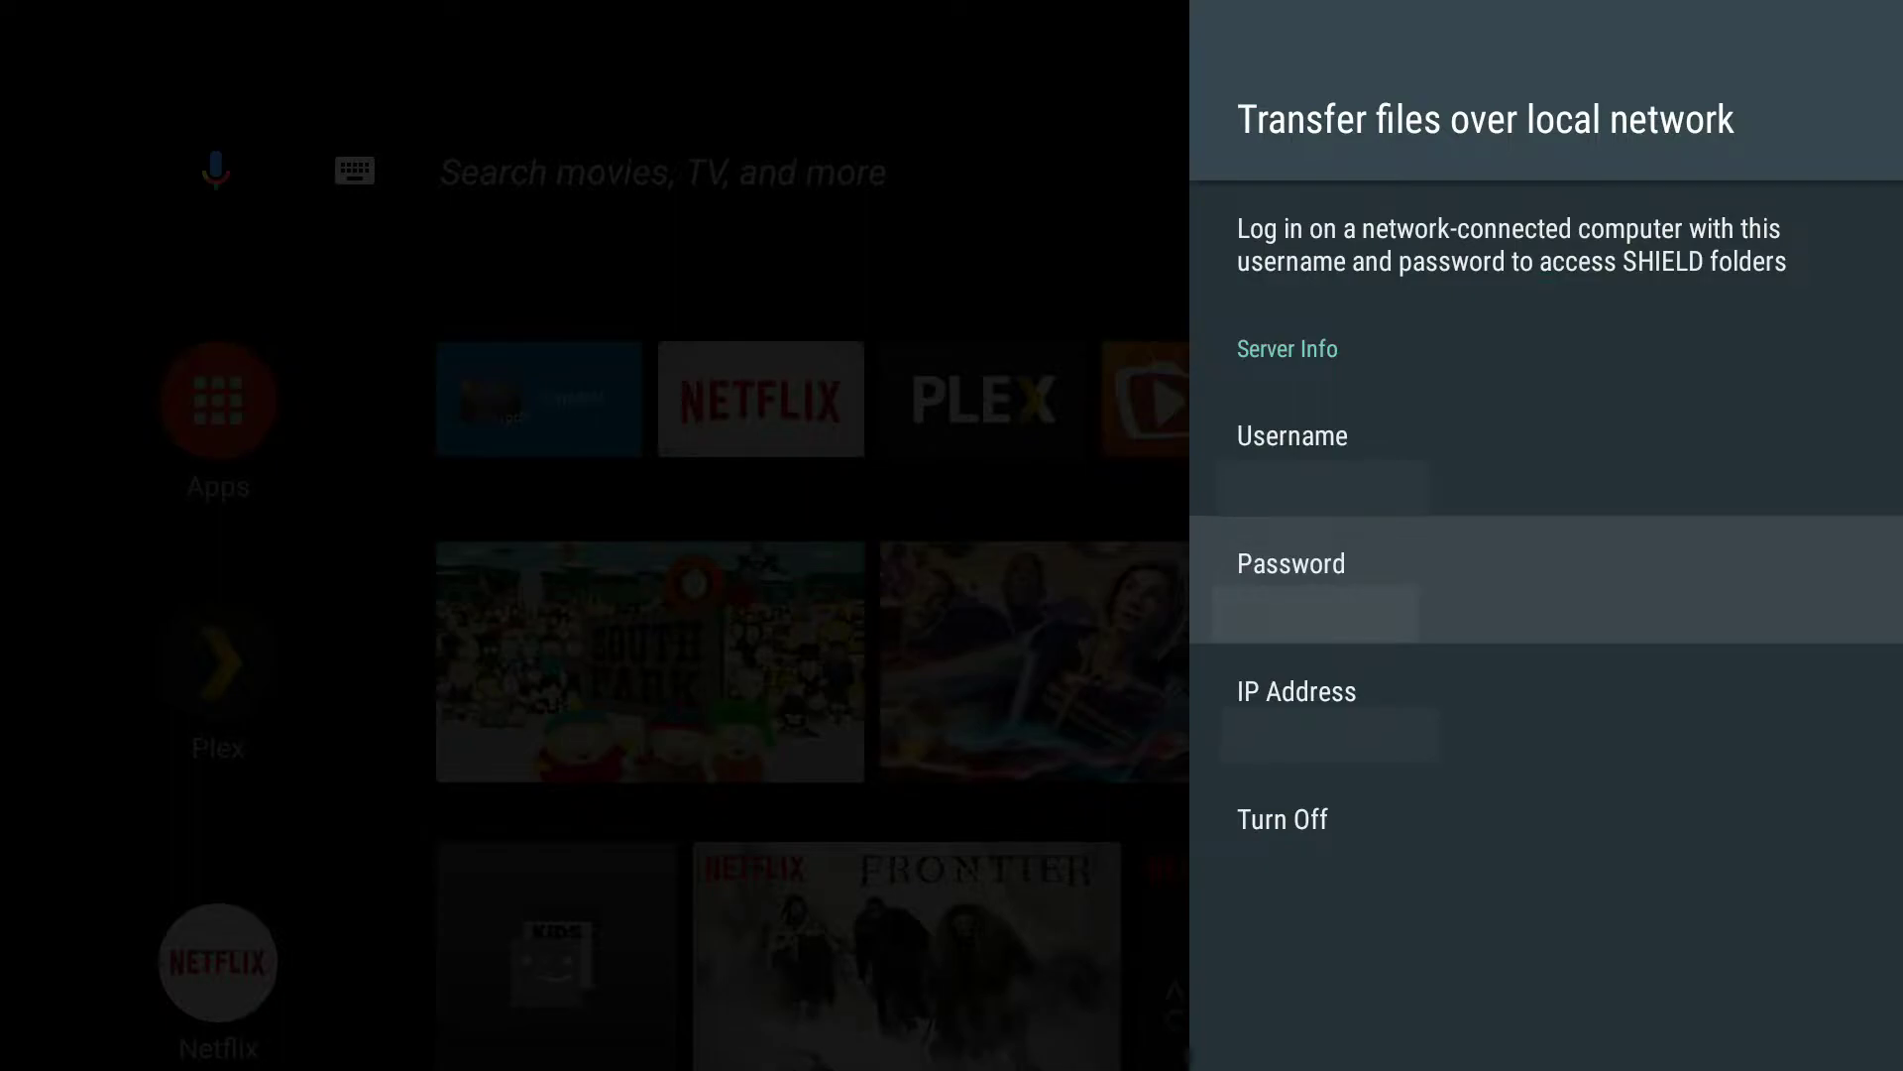
key(Escape)
key(Escape)
key(Escape)
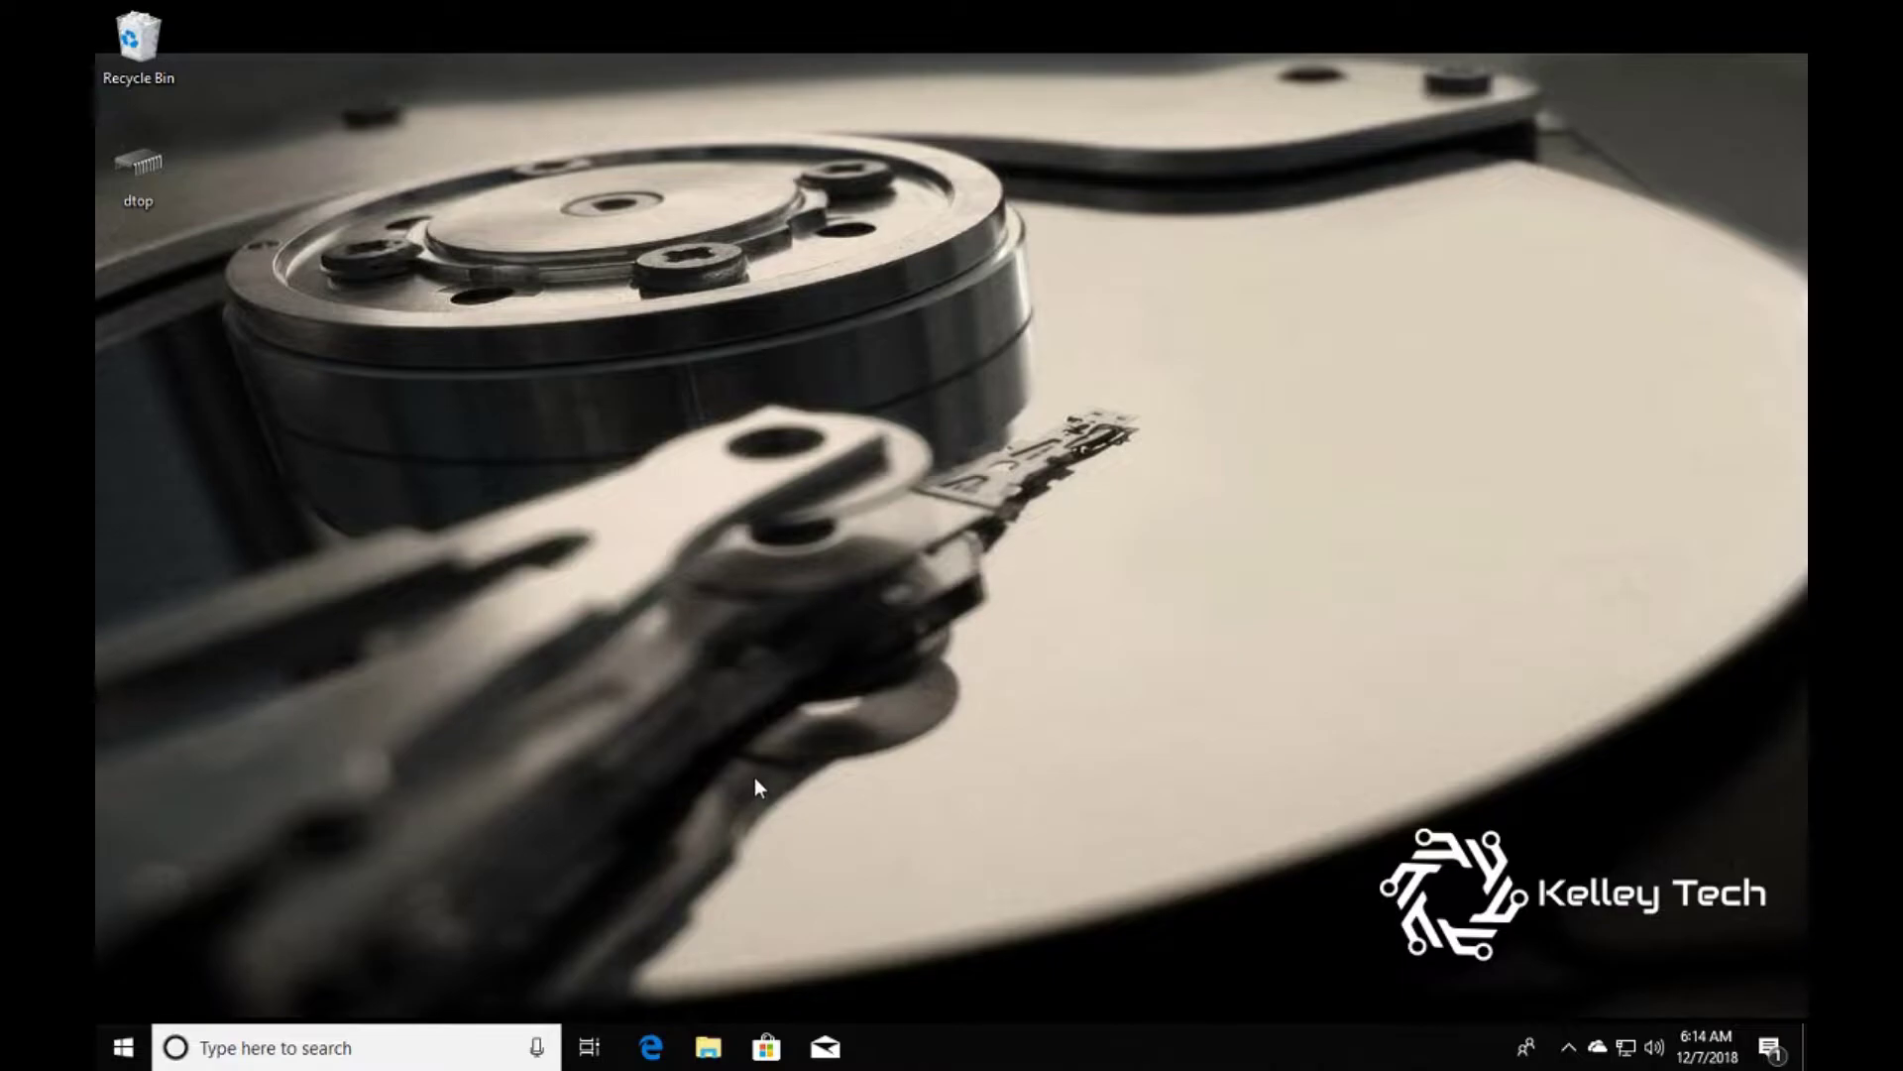
- Open File Explorer's Network view and dismiss the network discovery error
click(709, 1053)
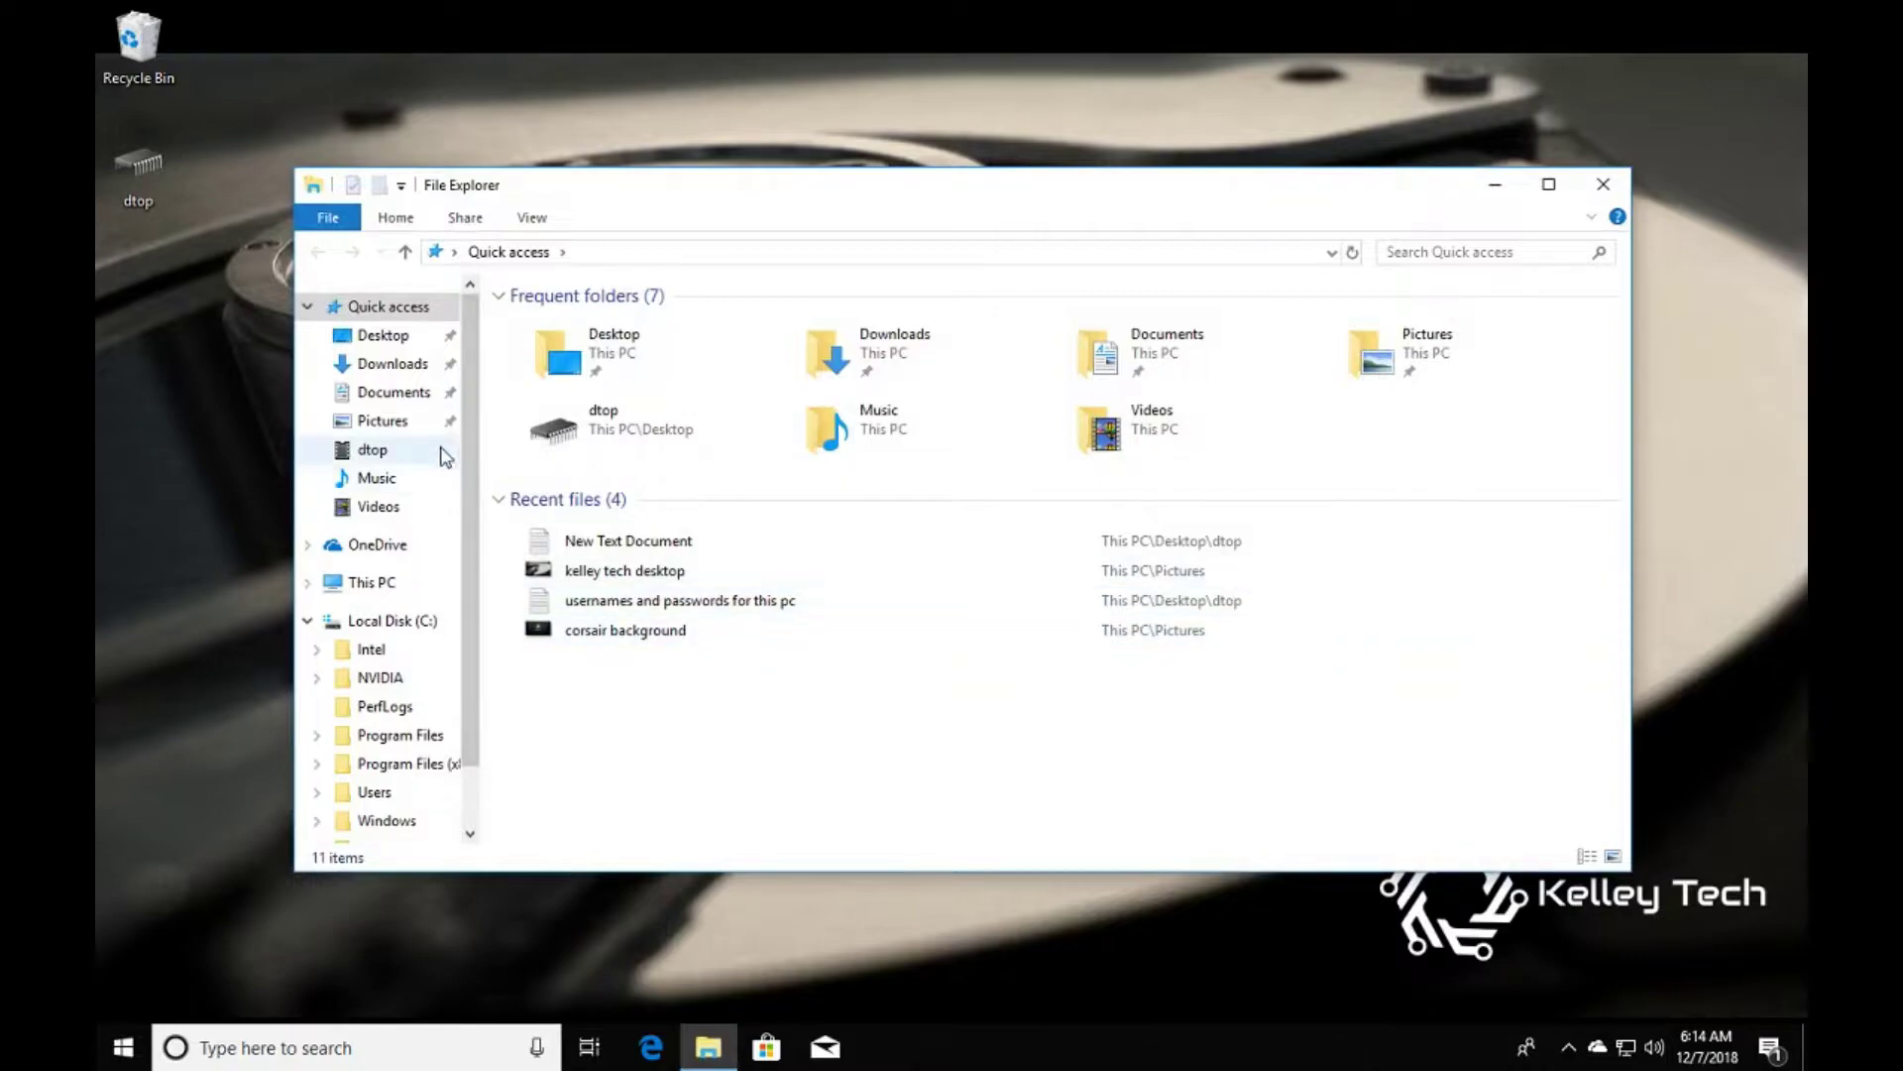
scroll(464, 504, down, 1)
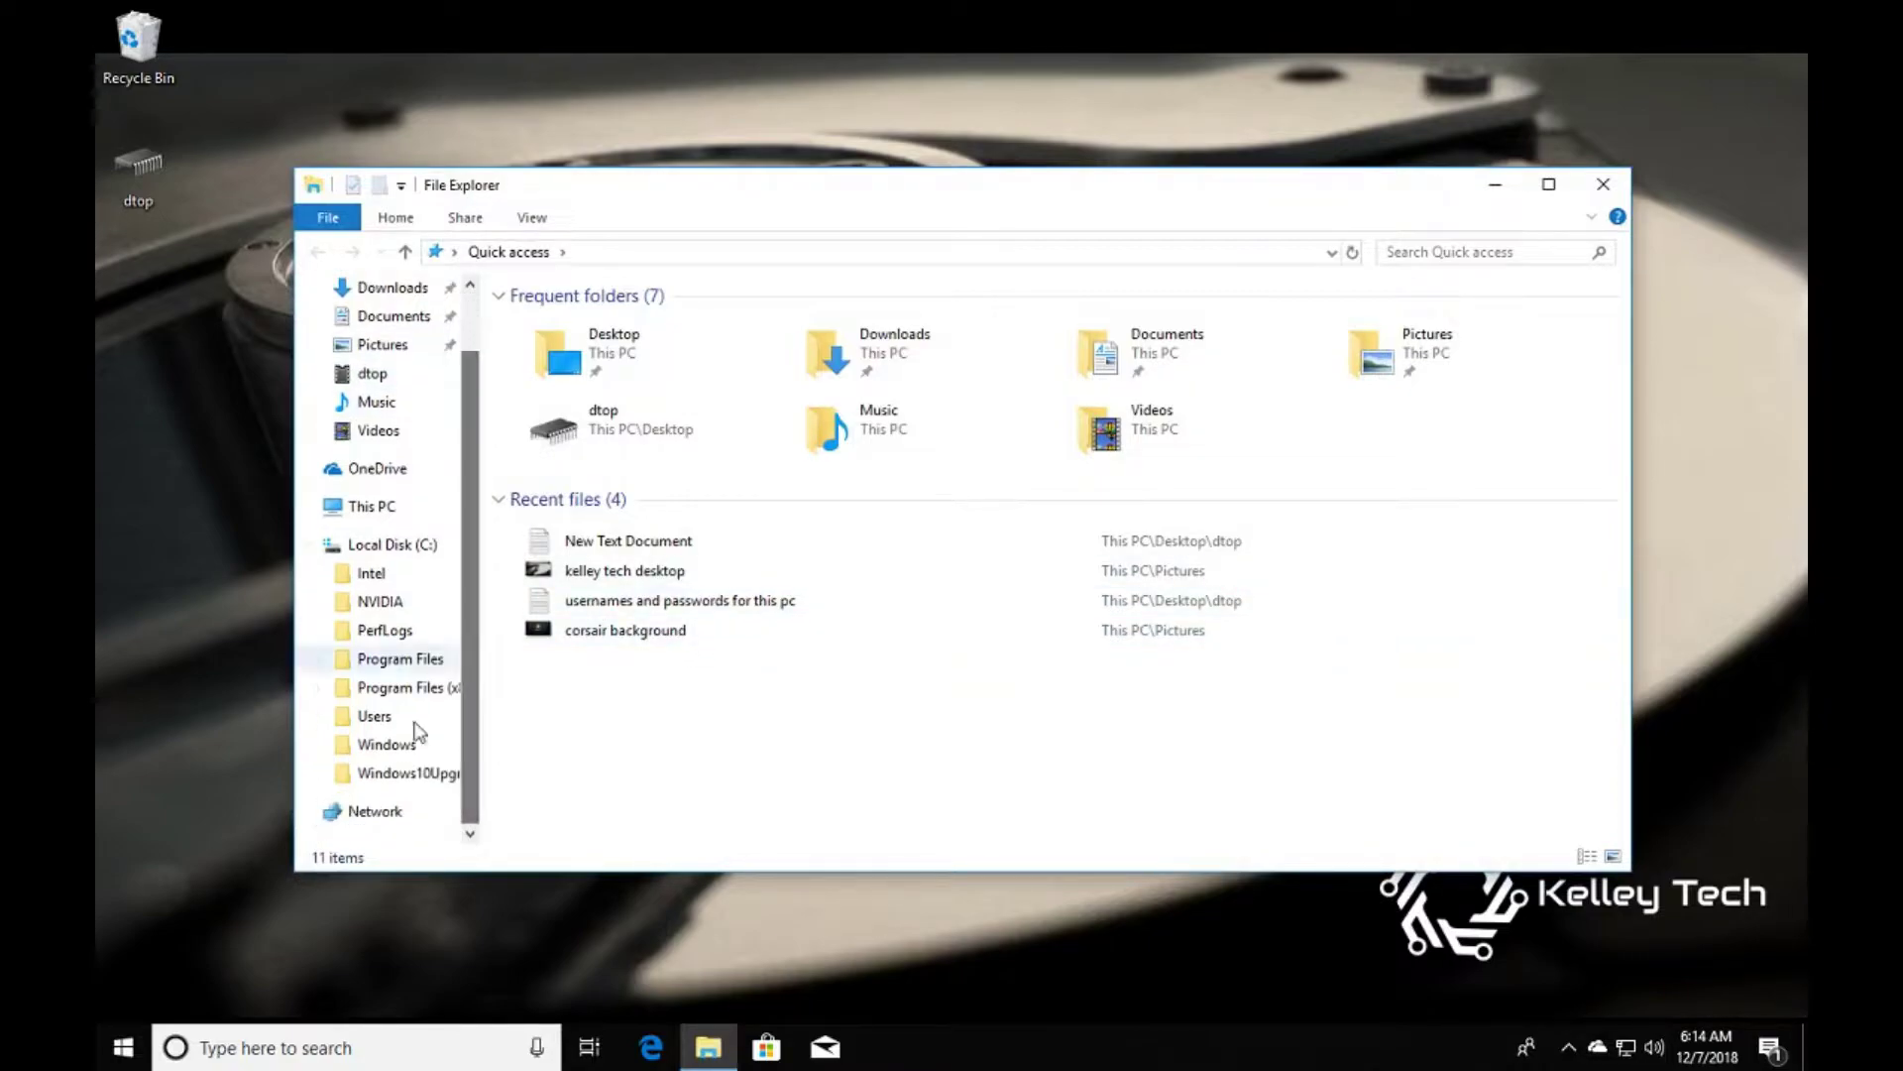
click(375, 811)
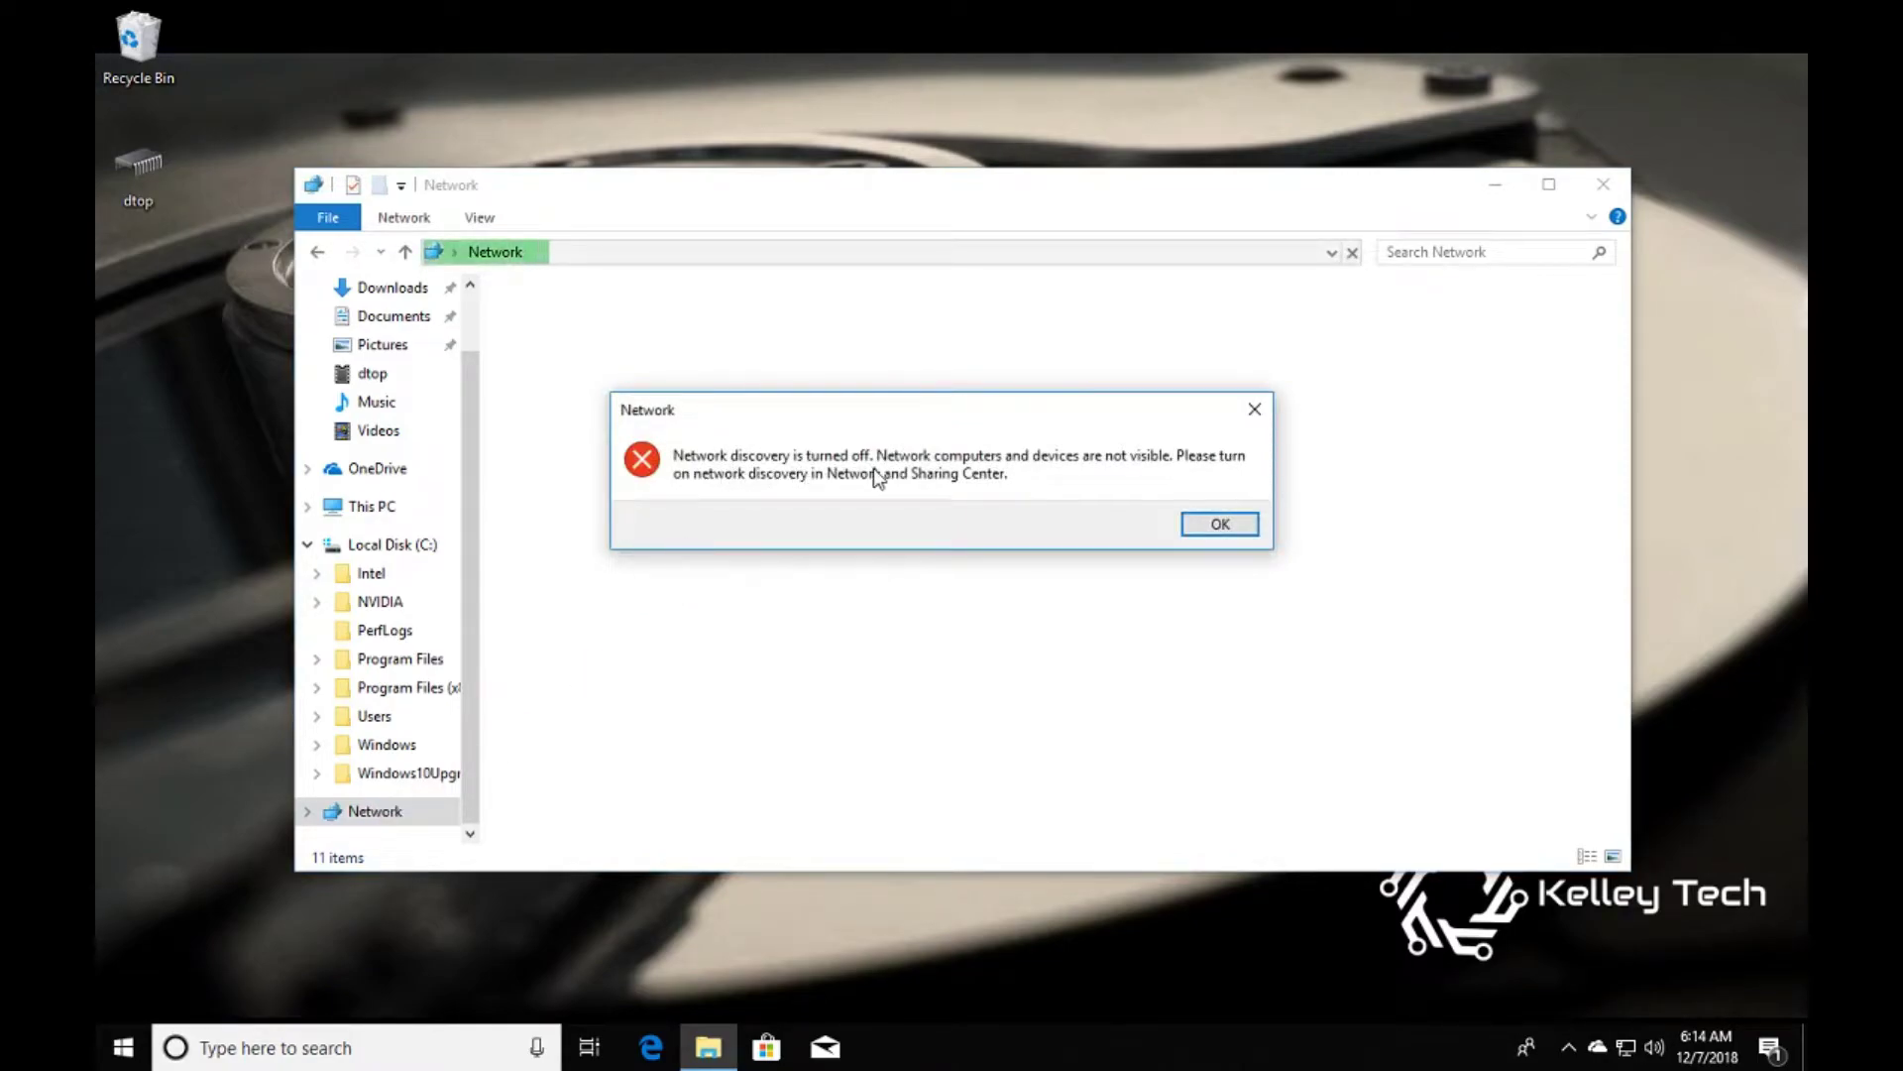
click(1227, 526)
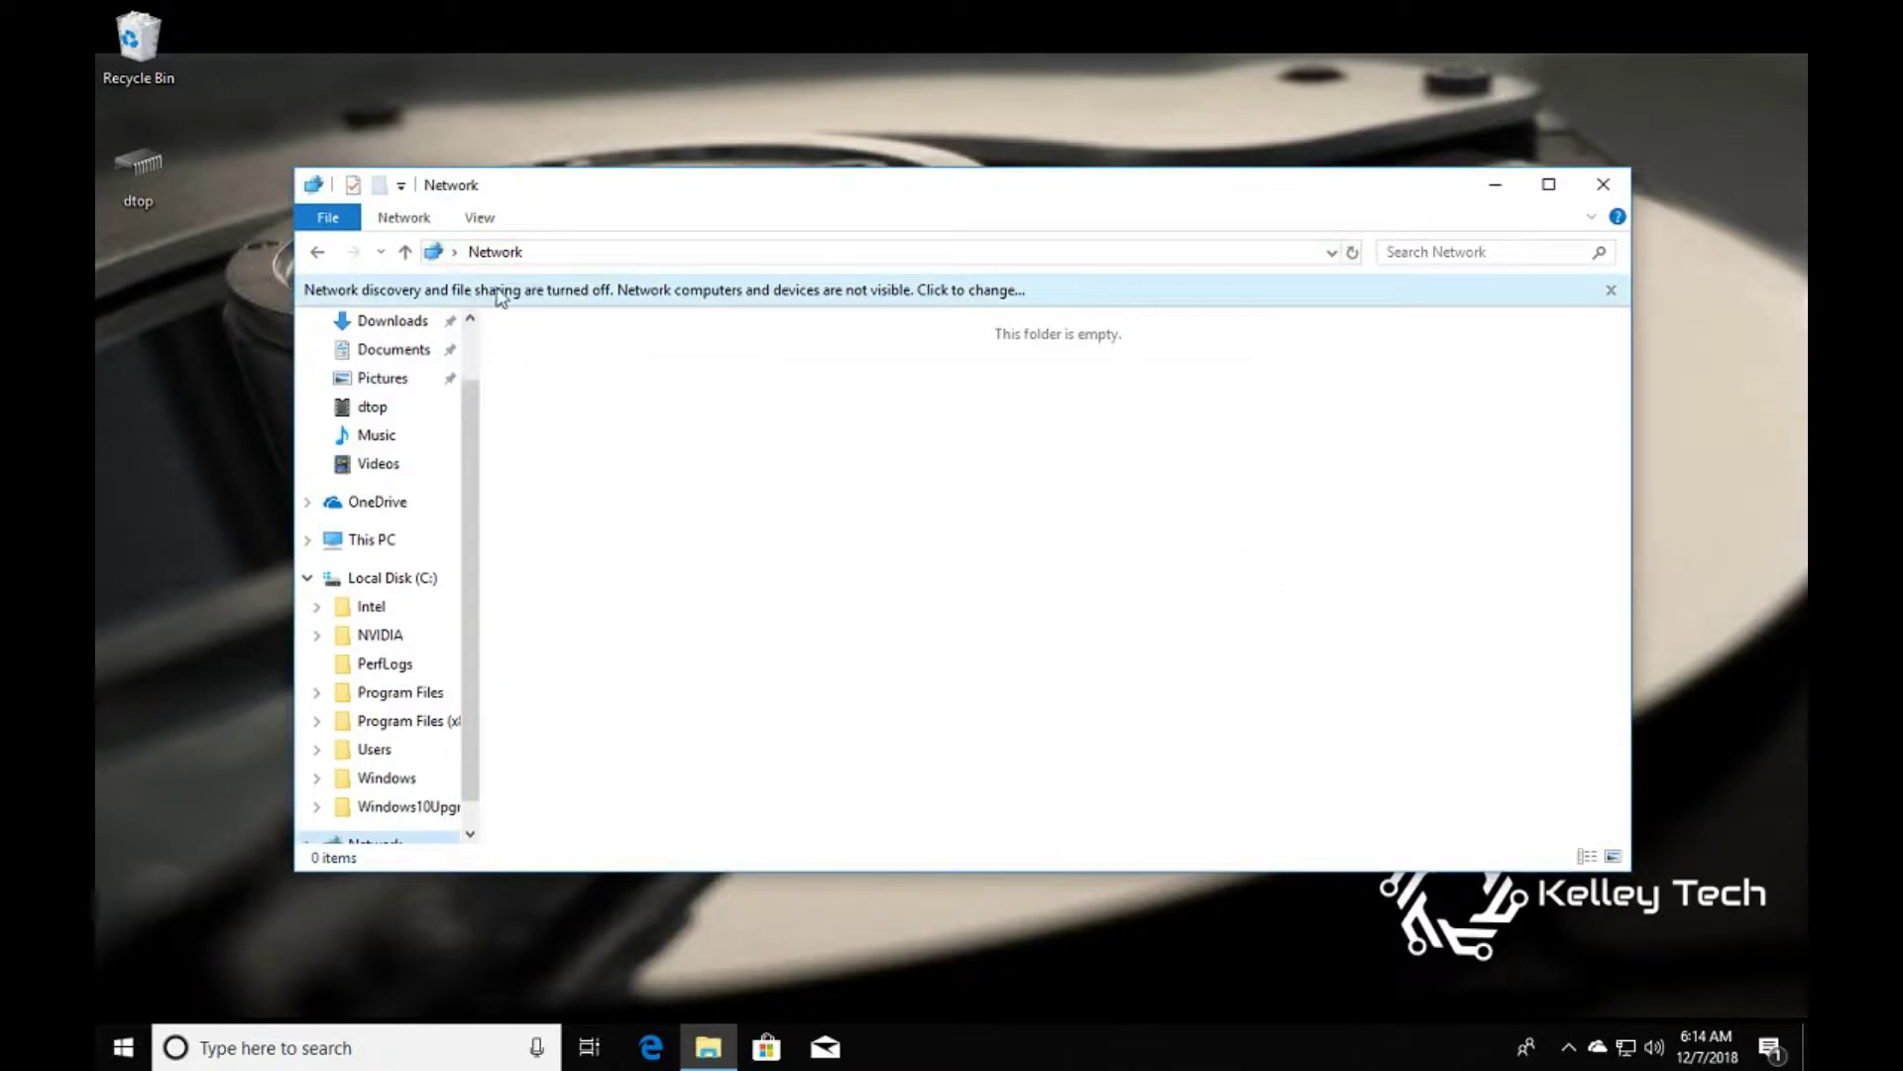
- Turn on network discovery and file sharing by making the current network private
click(571, 297)
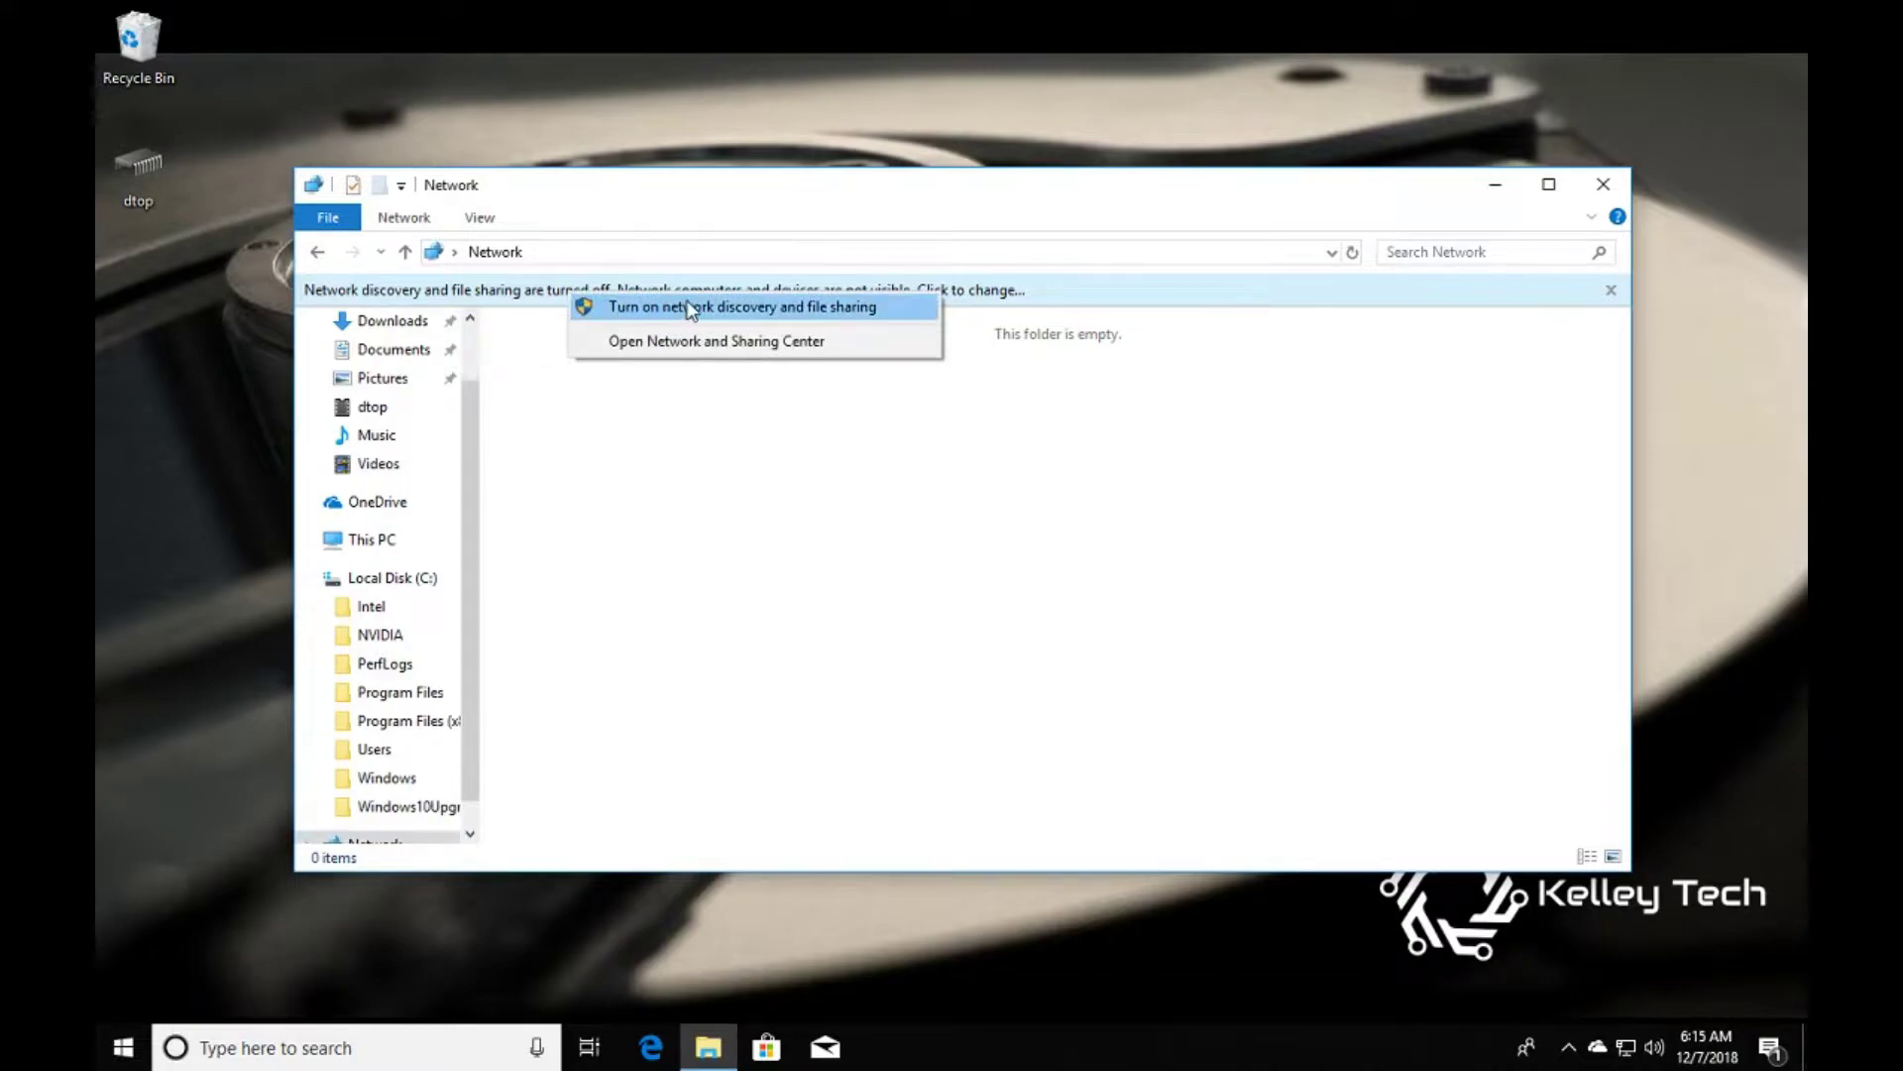
click(714, 308)
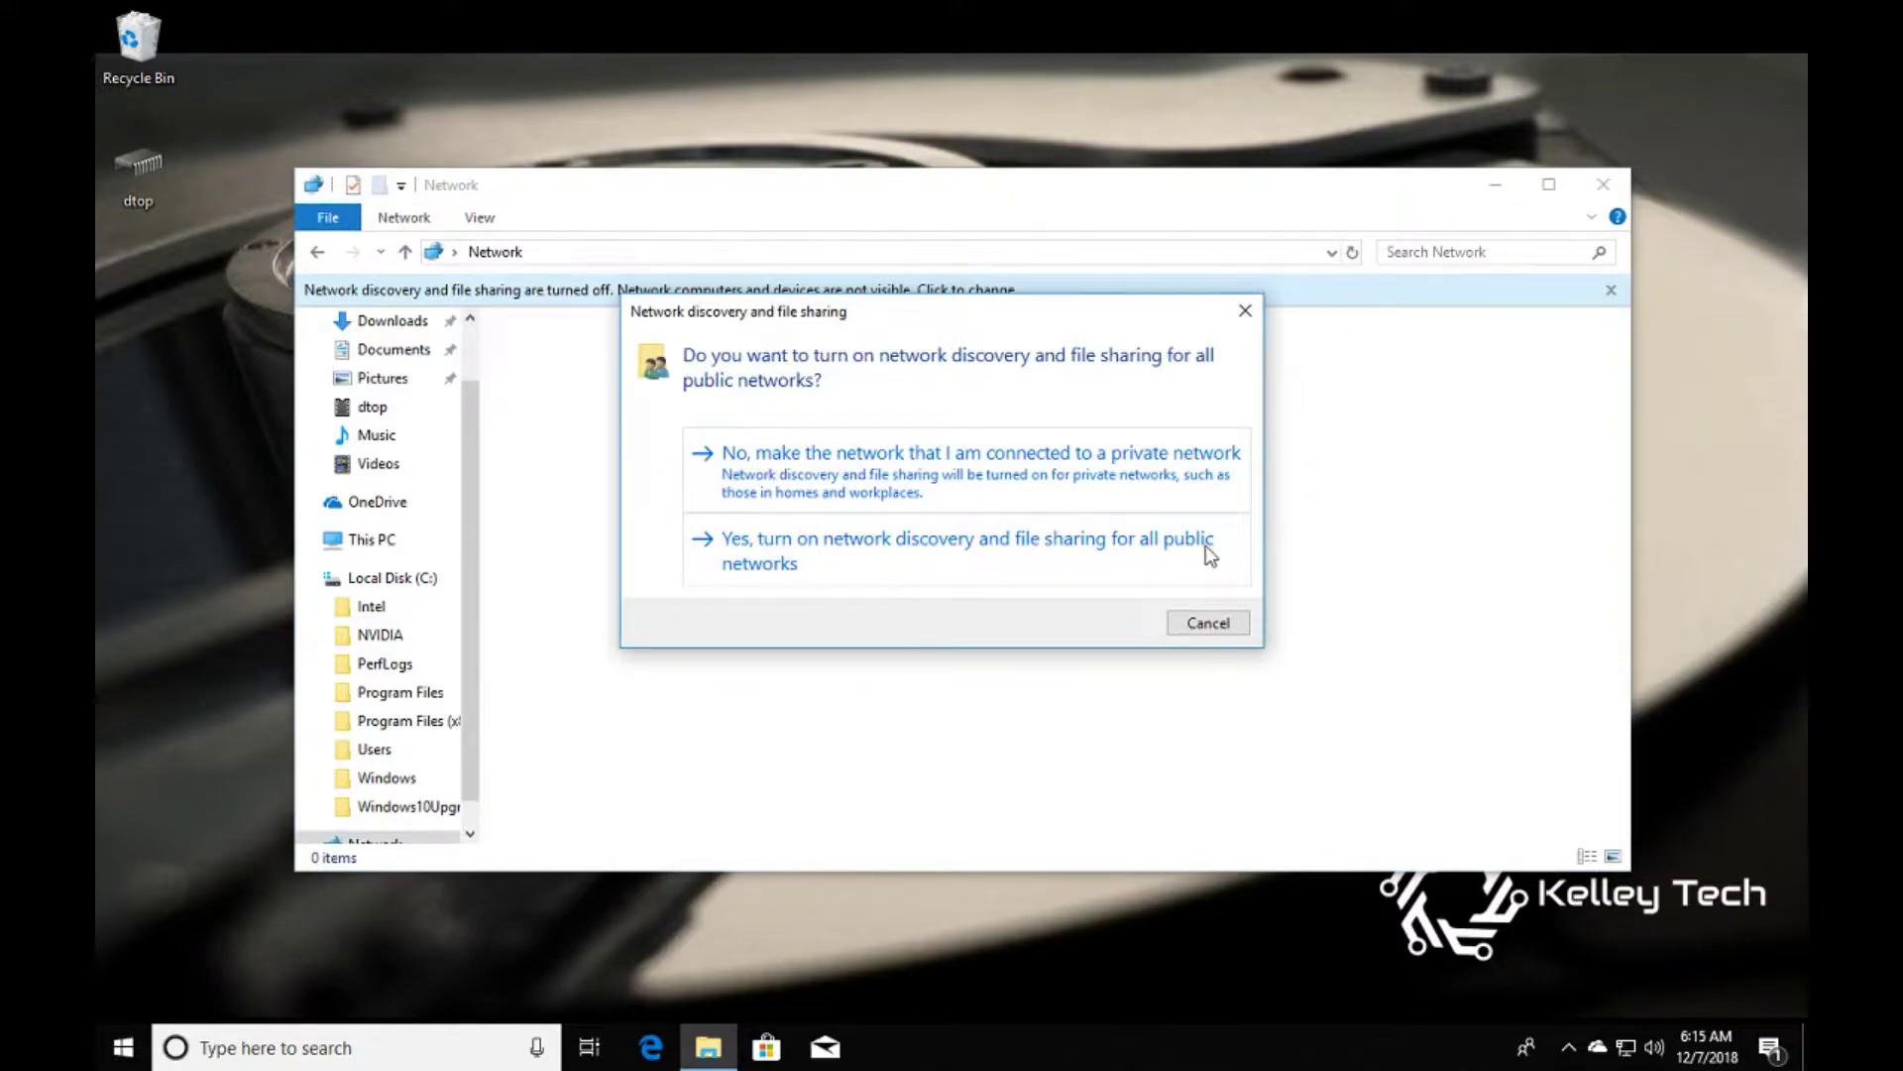
click(799, 478)
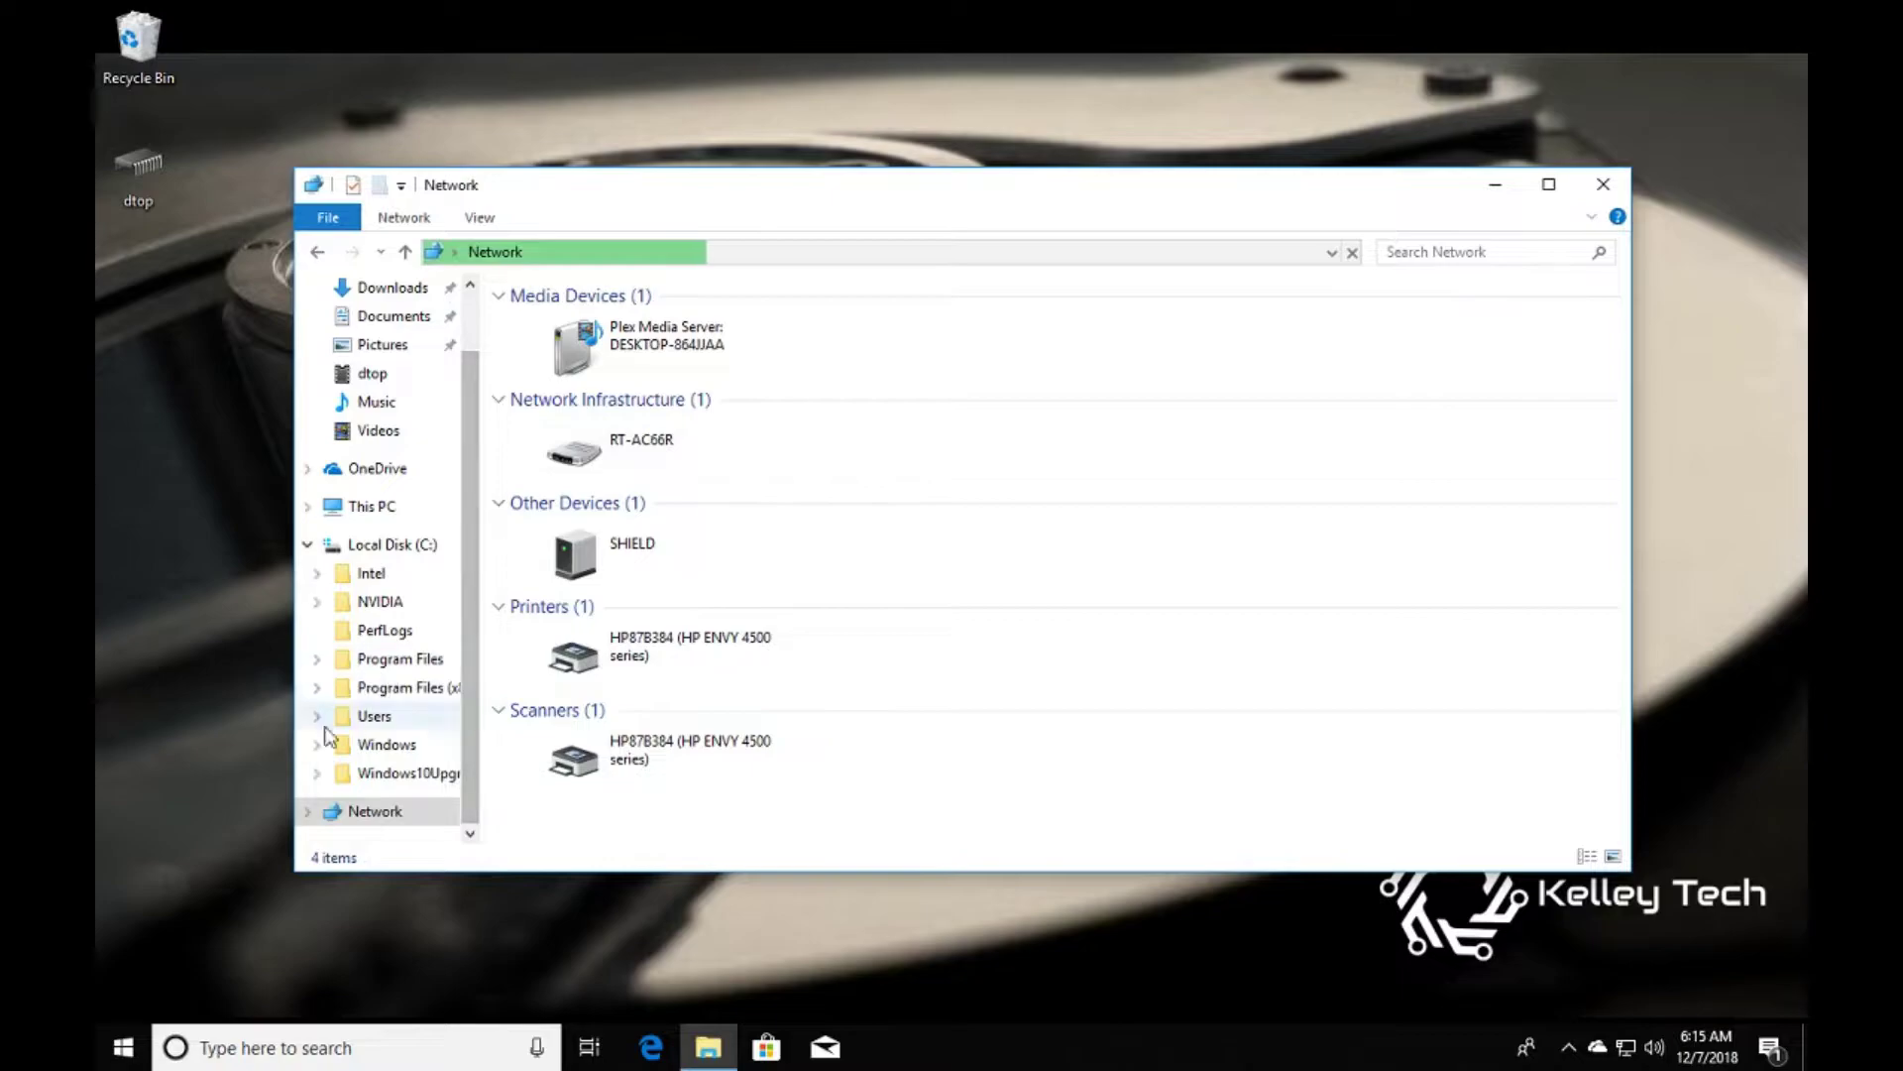
- Search for 'windows features' and launch Turn Windows features on or off
click(241, 1047)
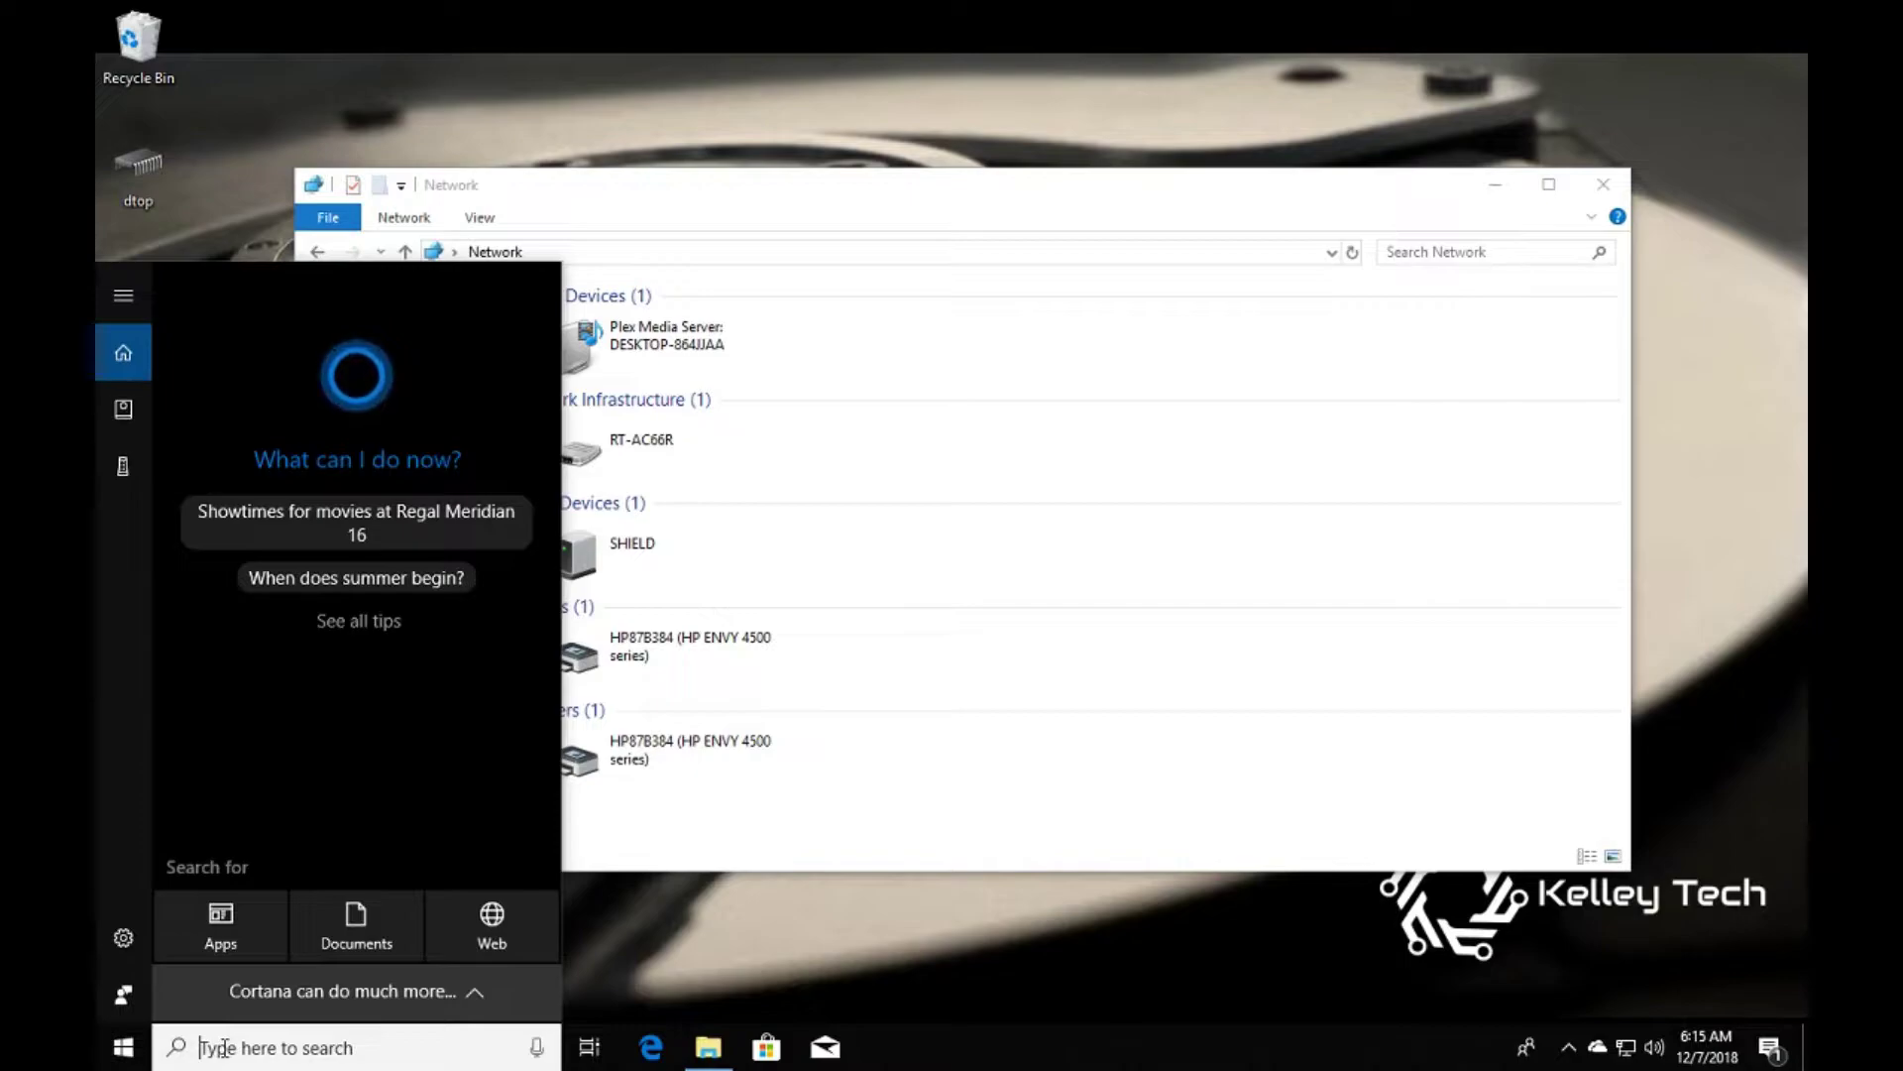
text(w)
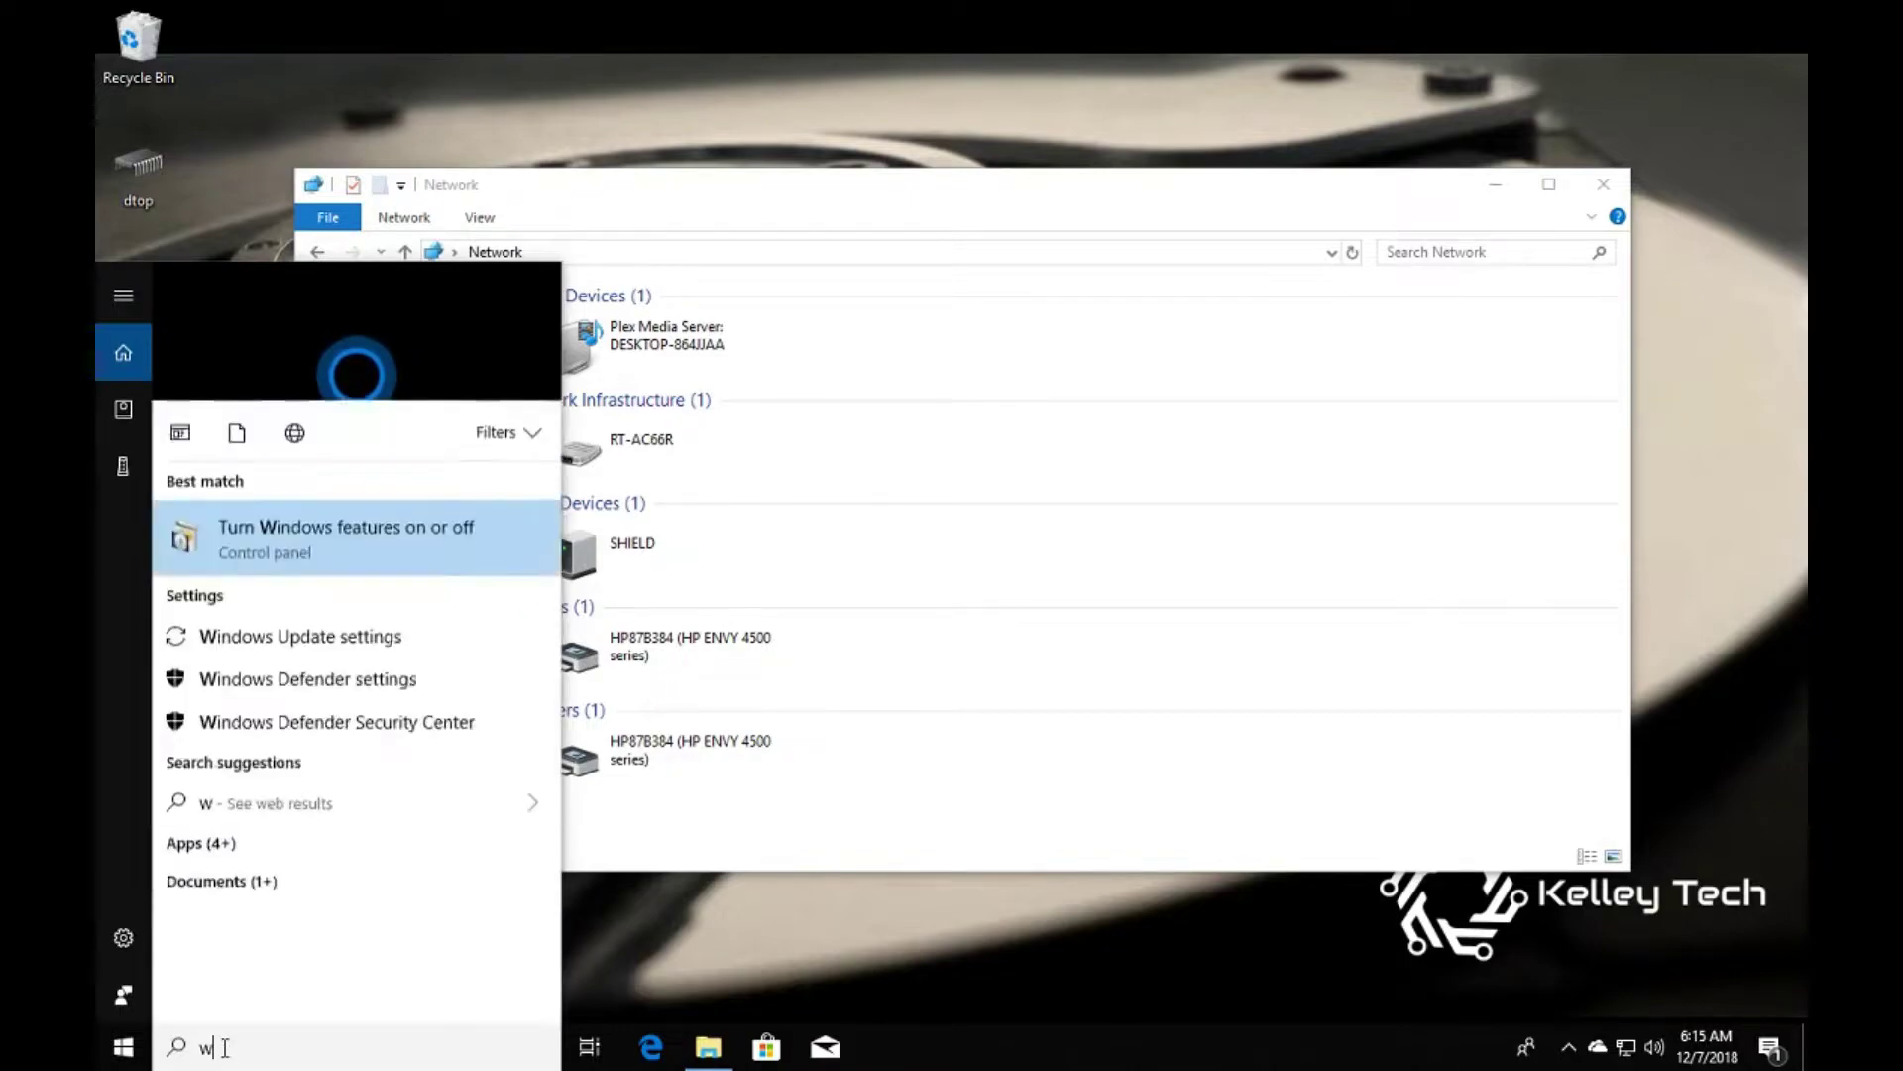
text(indow)
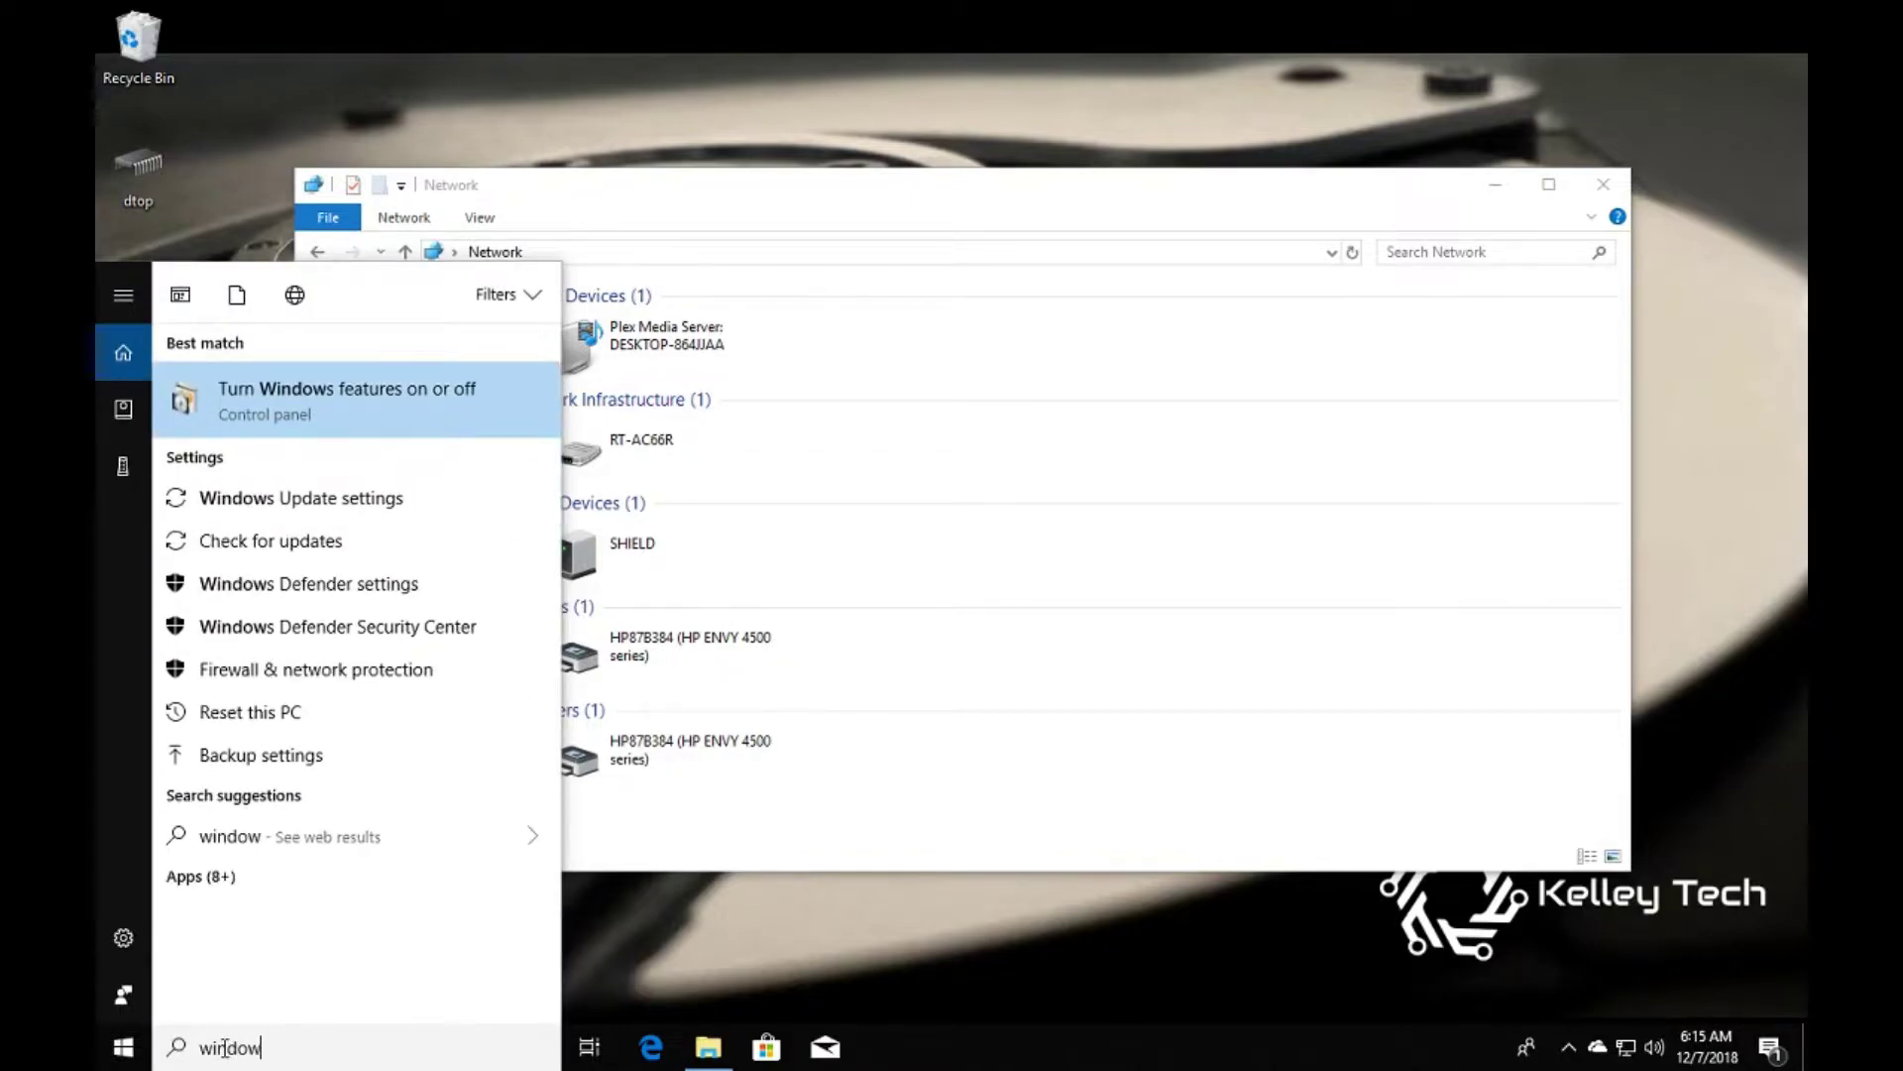
text(s fea)
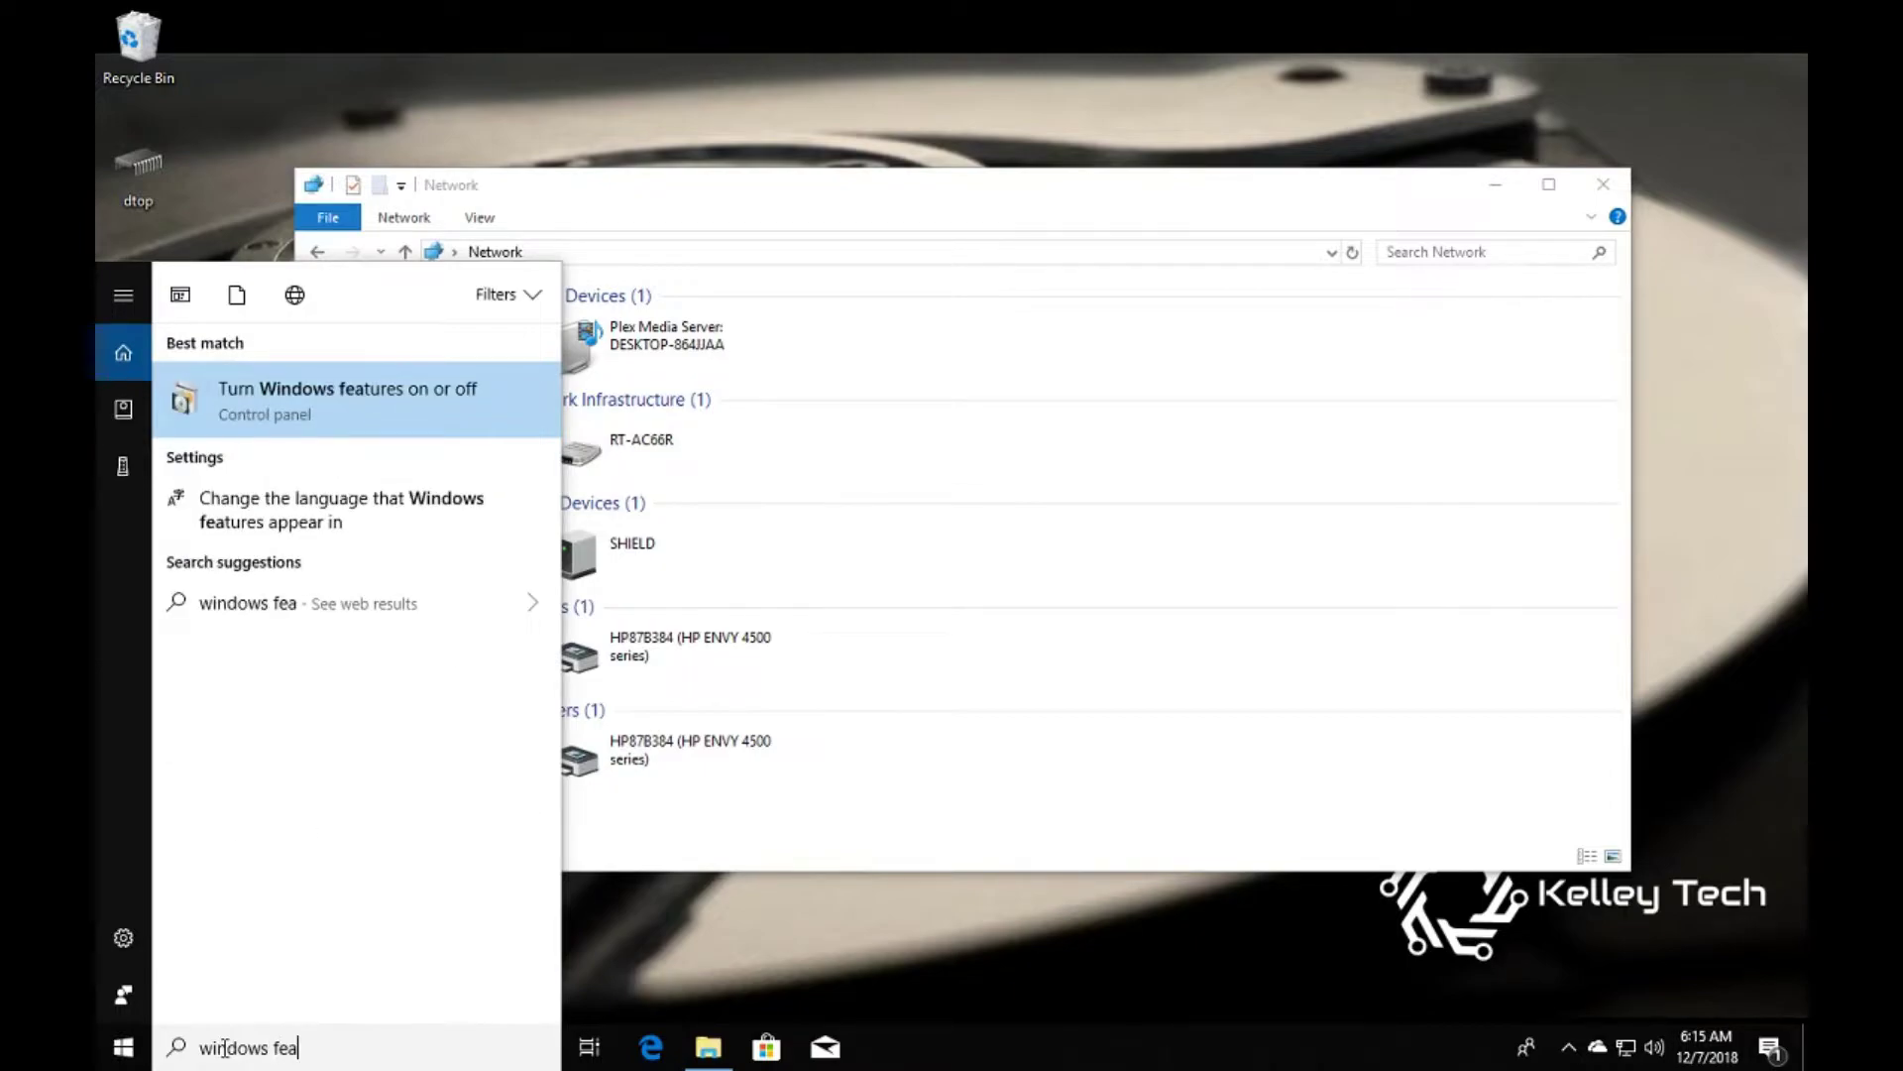
text(tures)
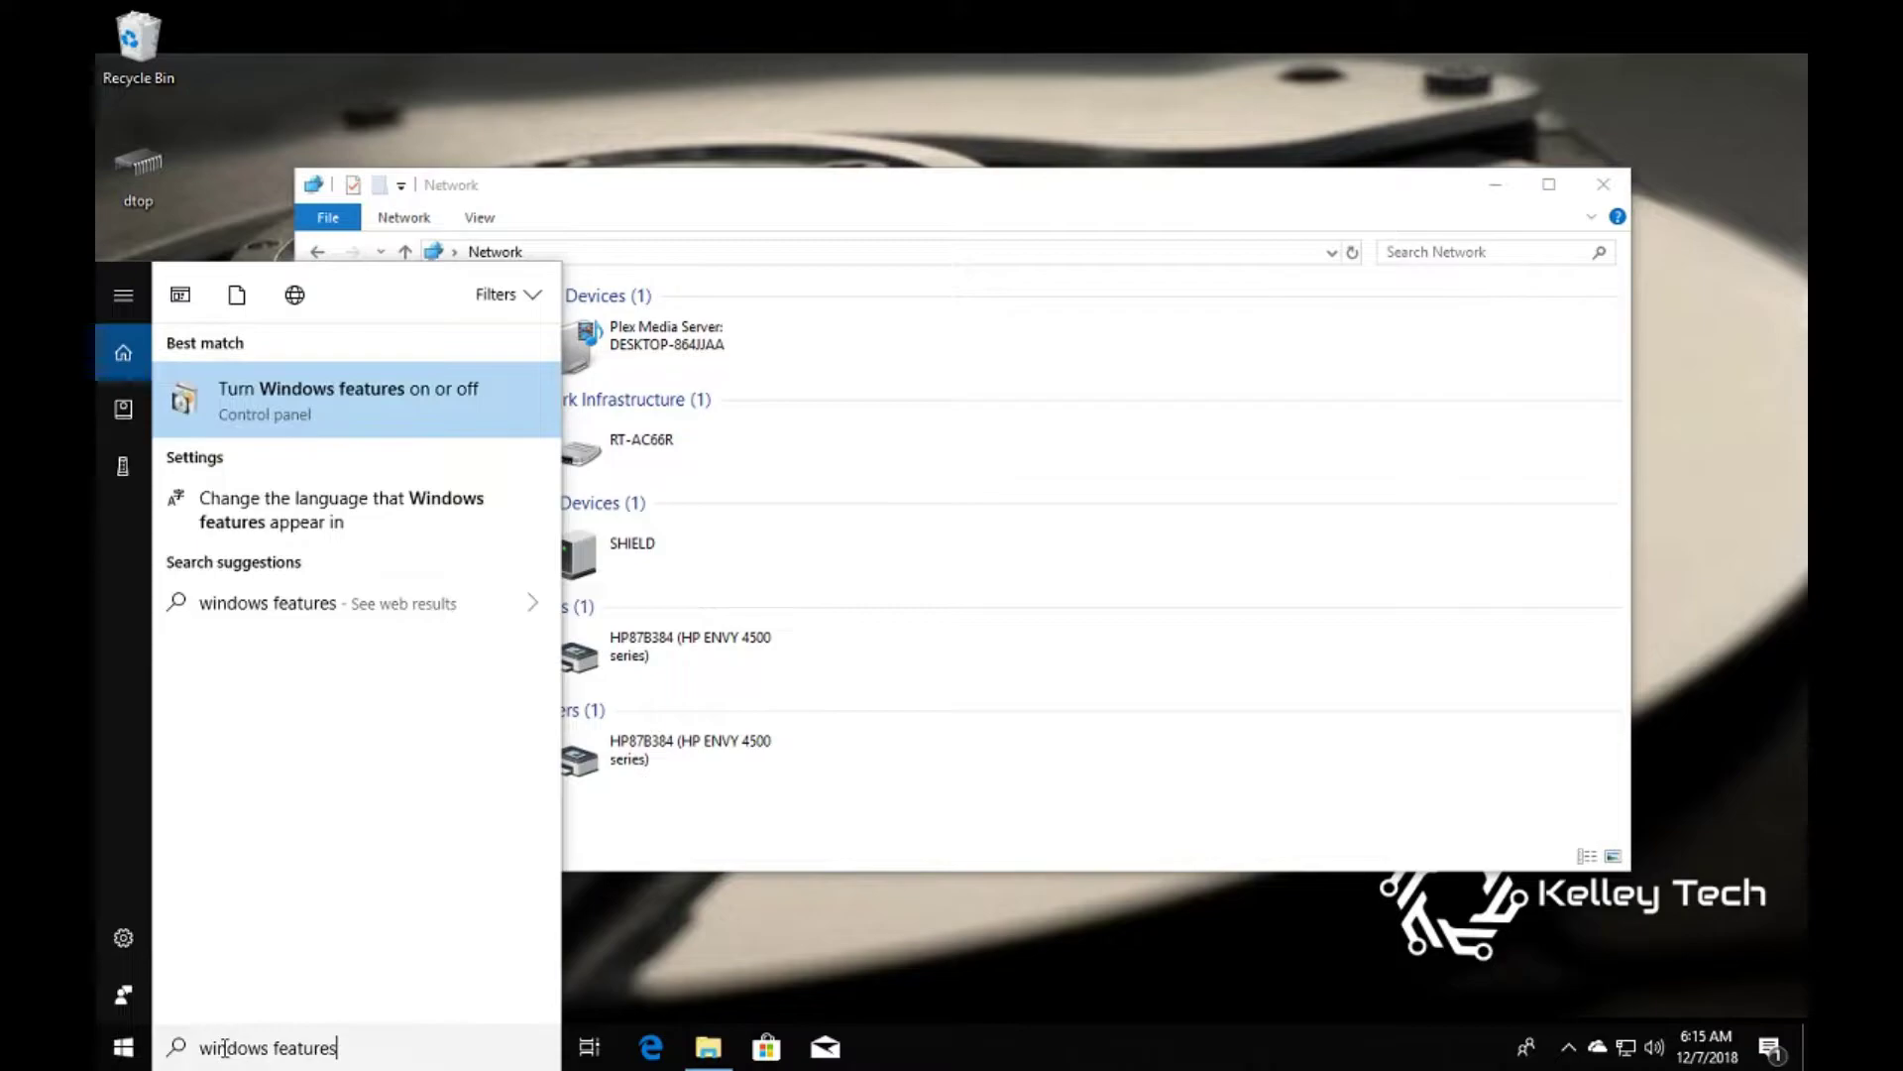
click(291, 404)
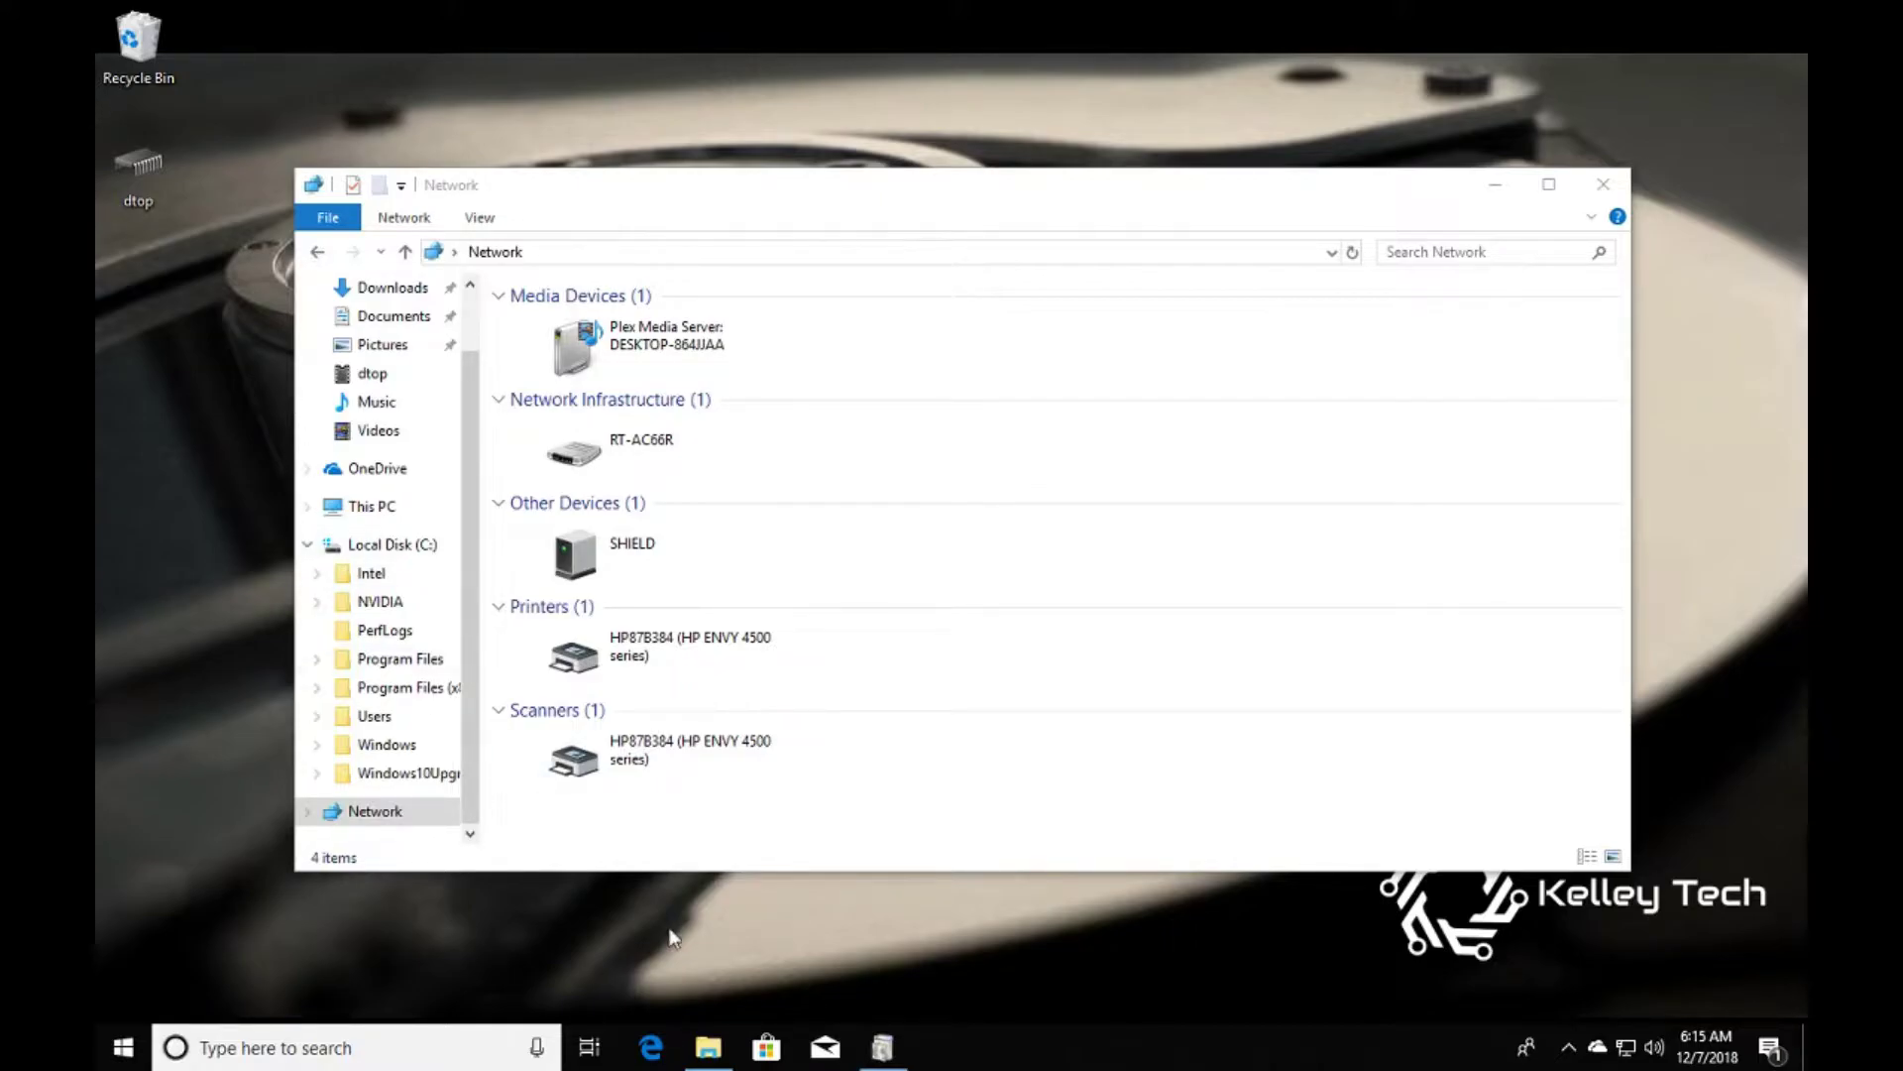
- Enable SMB 1.0/CIFS File Sharing Support, apply it, and restart the PC
click(884, 1053)
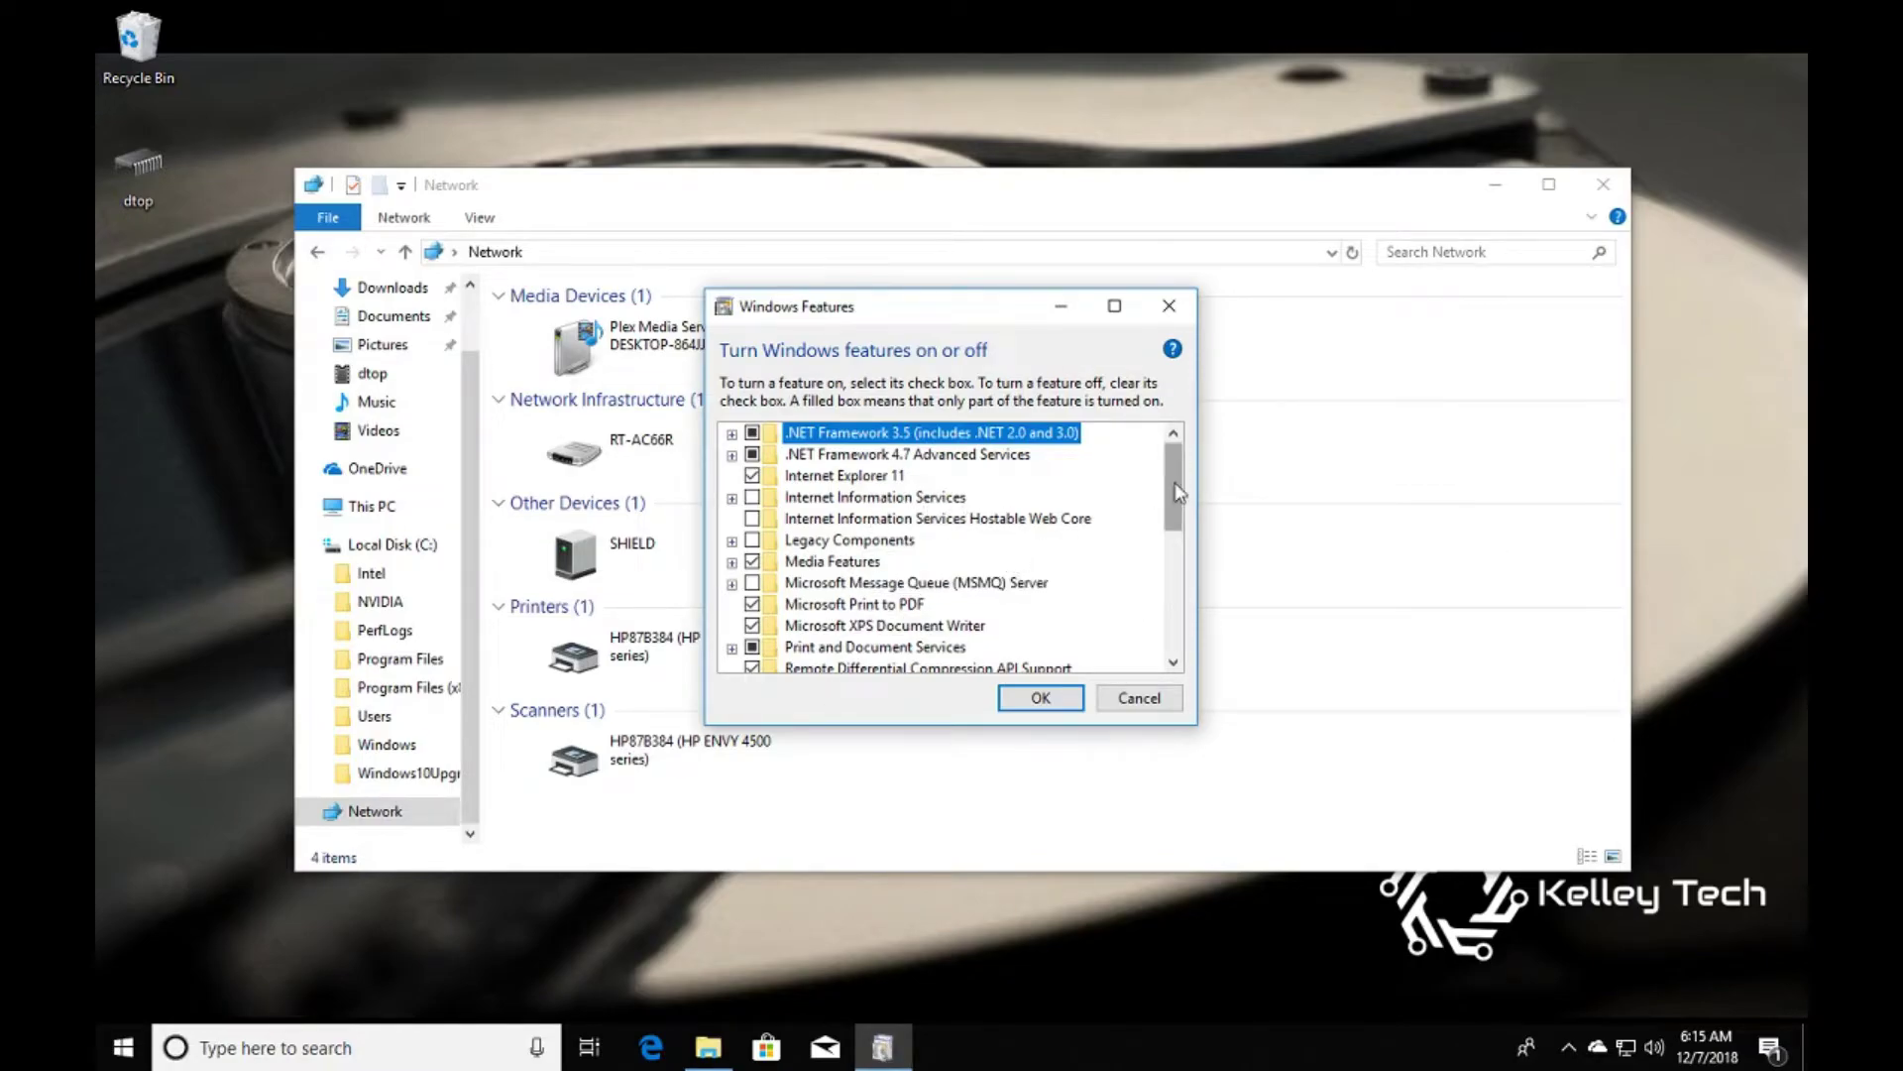
drag(1175, 483, 1163, 558)
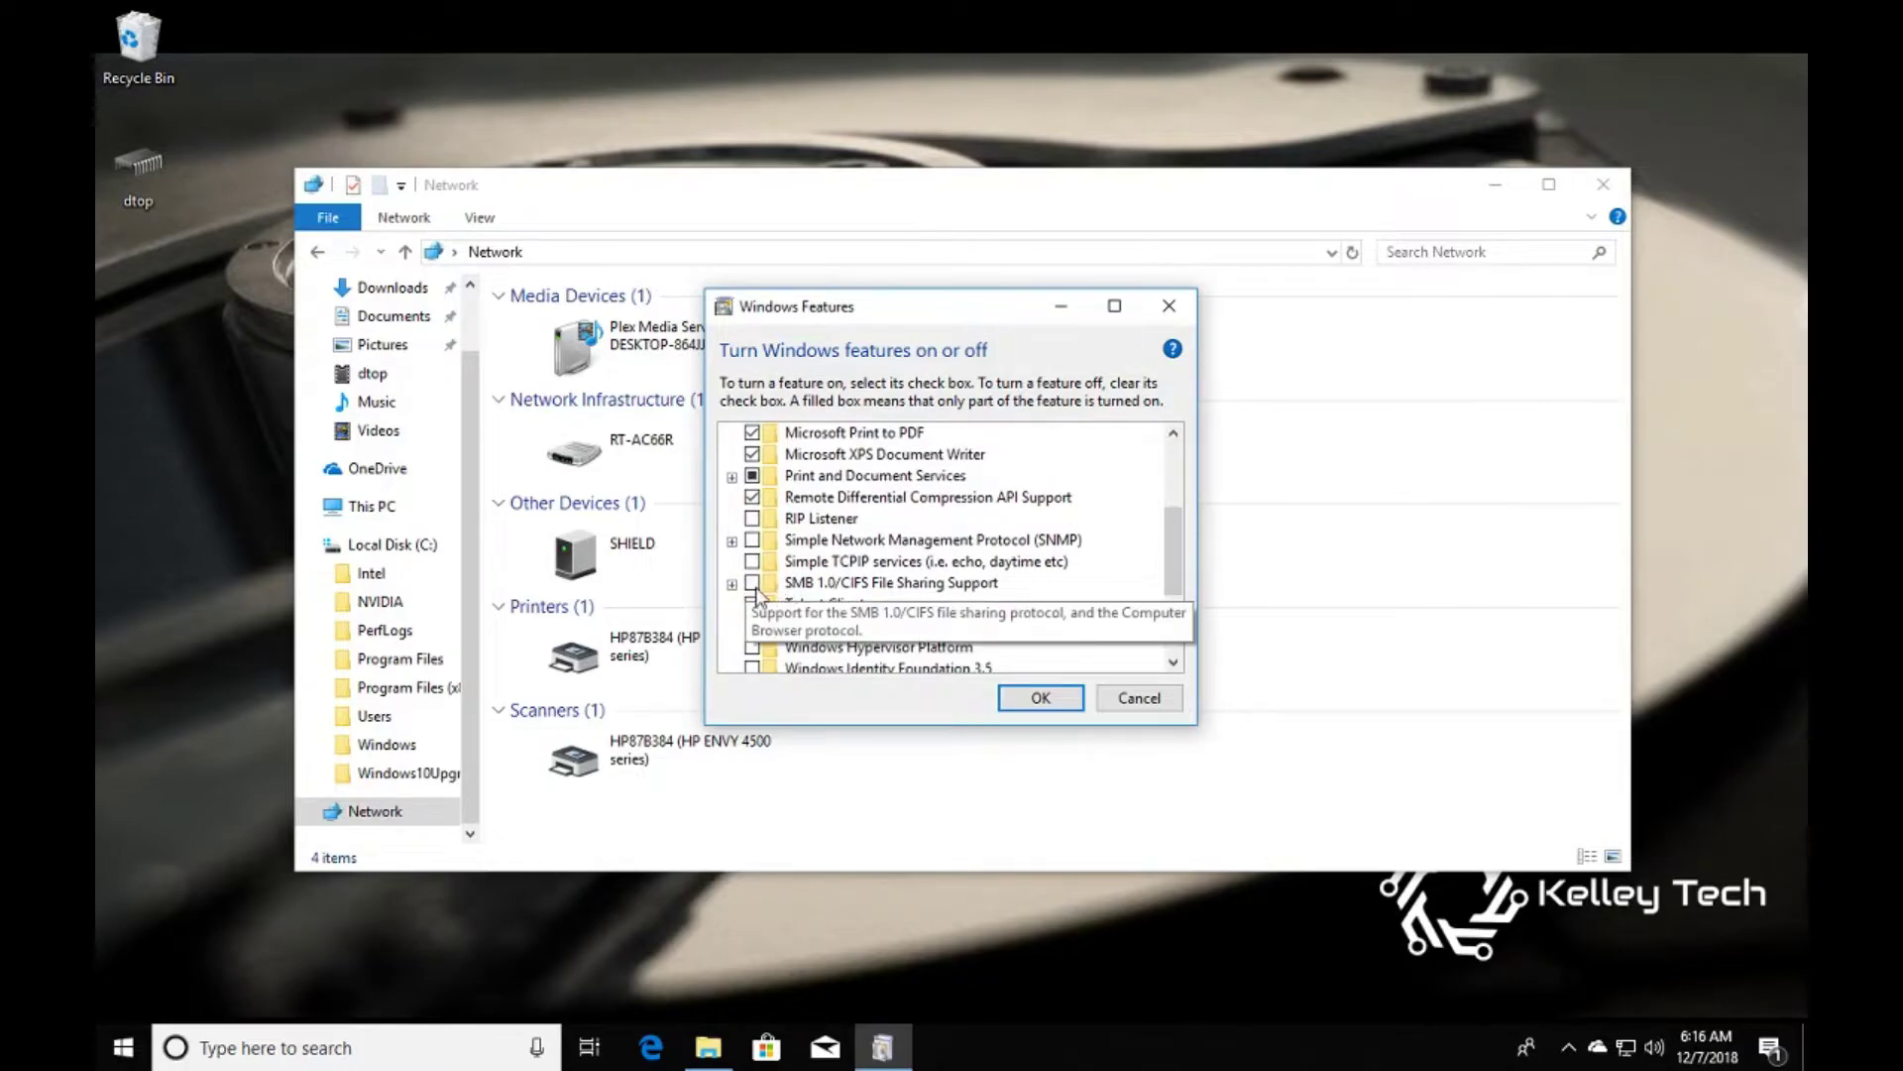
click(753, 583)
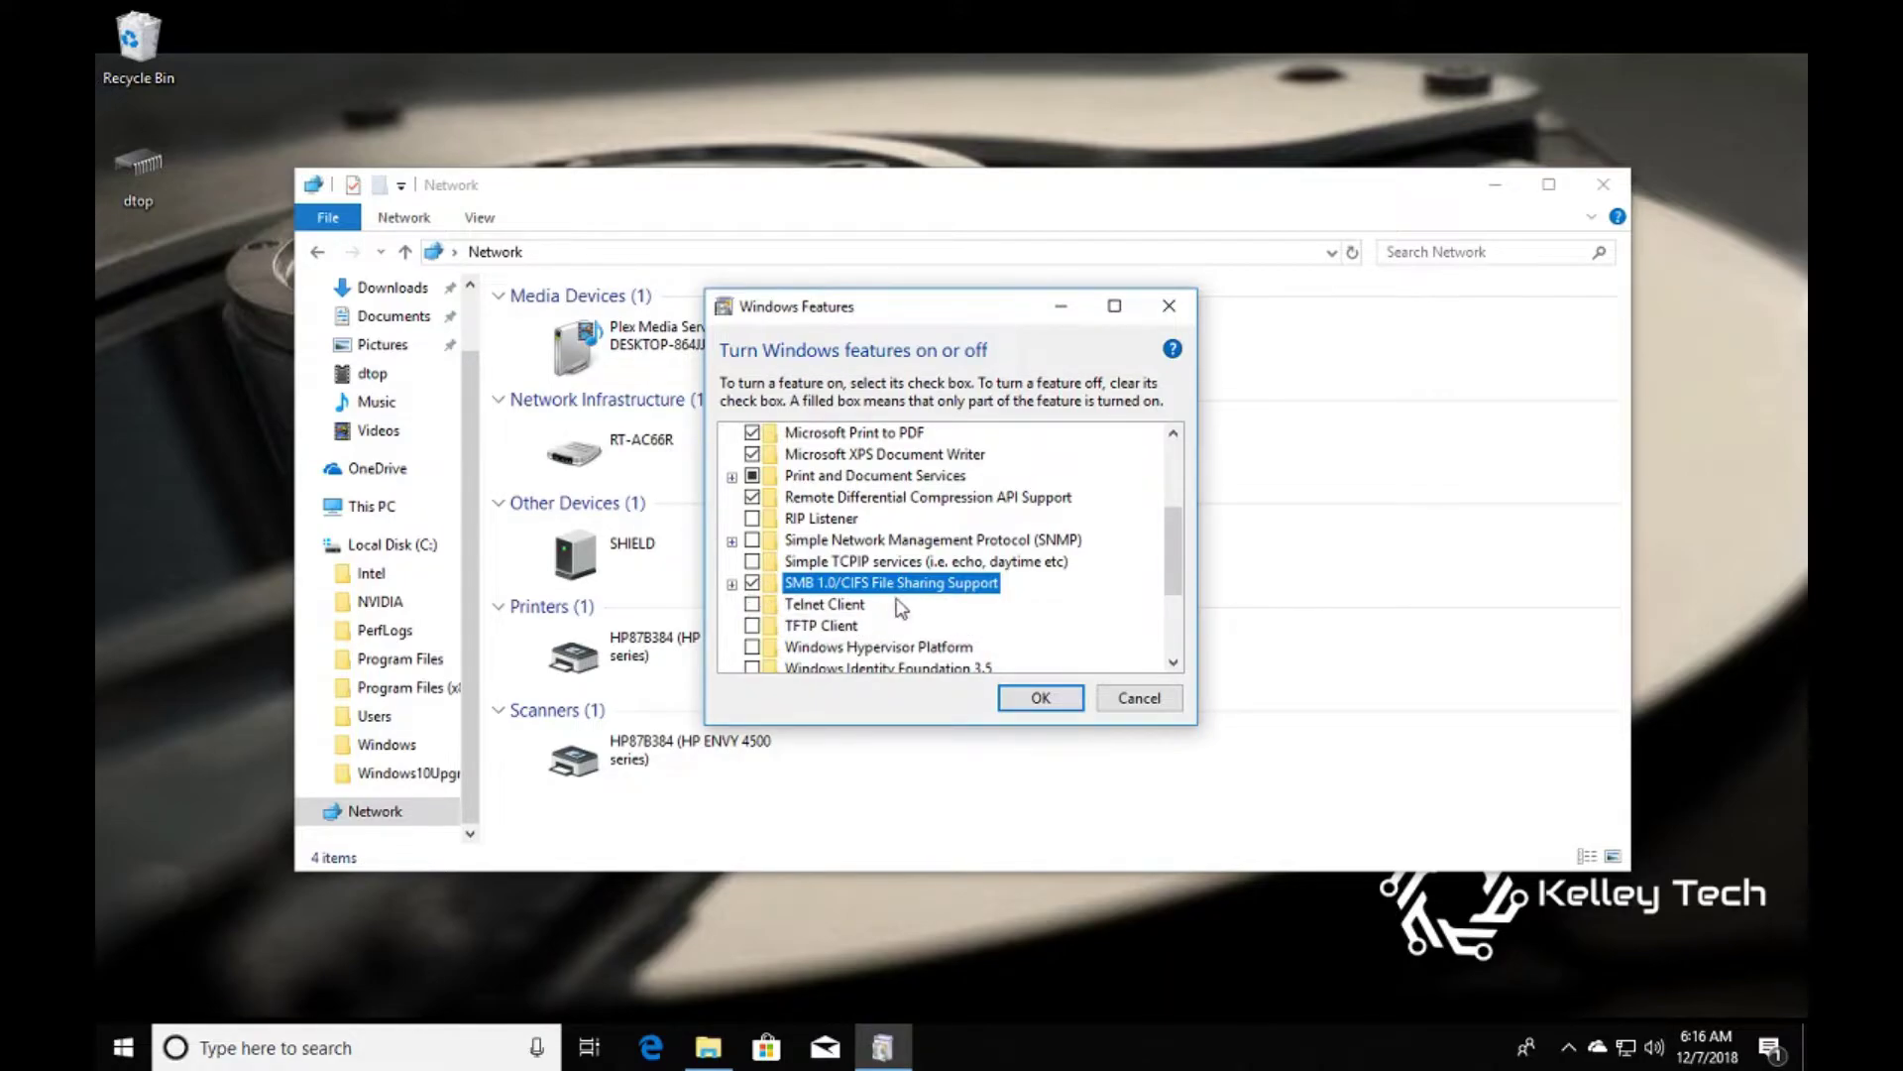
click(1041, 698)
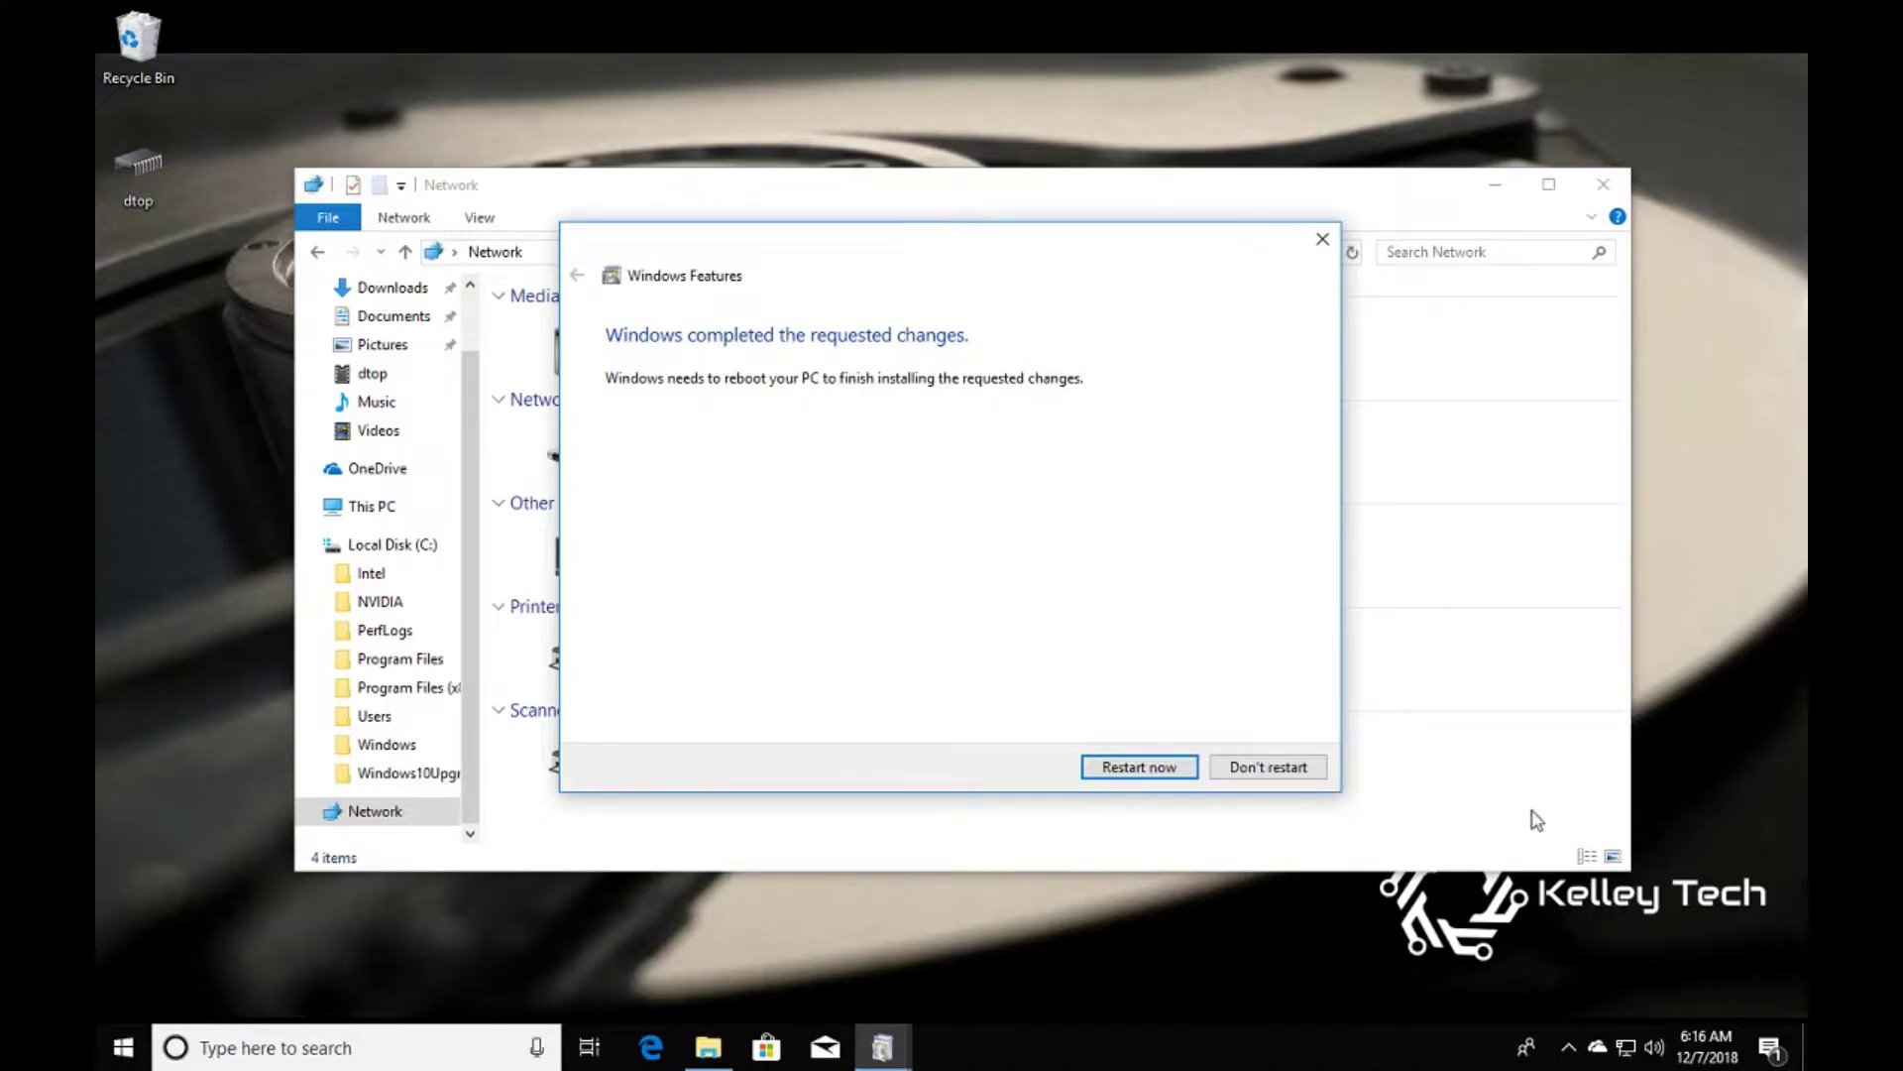
click(1140, 768)
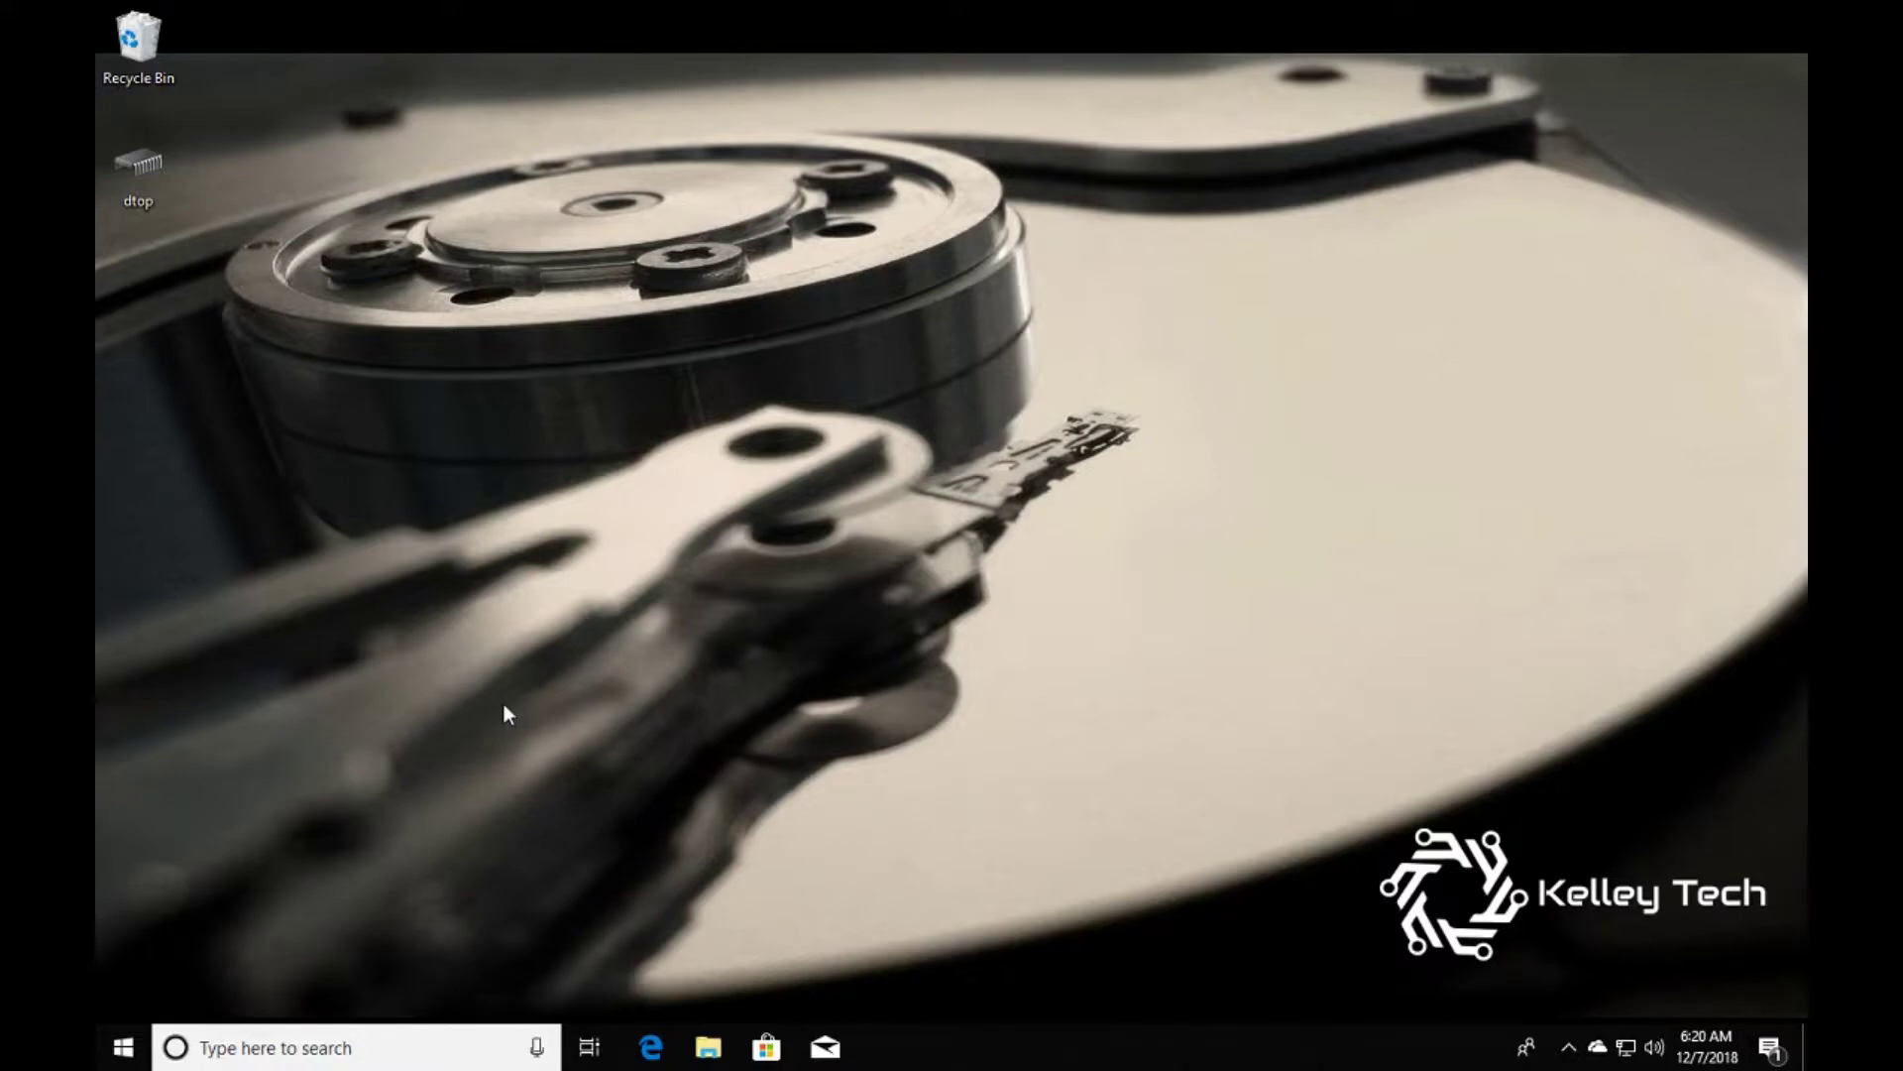
- Review the advanced sharing settings in the Network and Sharing Center, then cancel and close it
click(123, 1047)
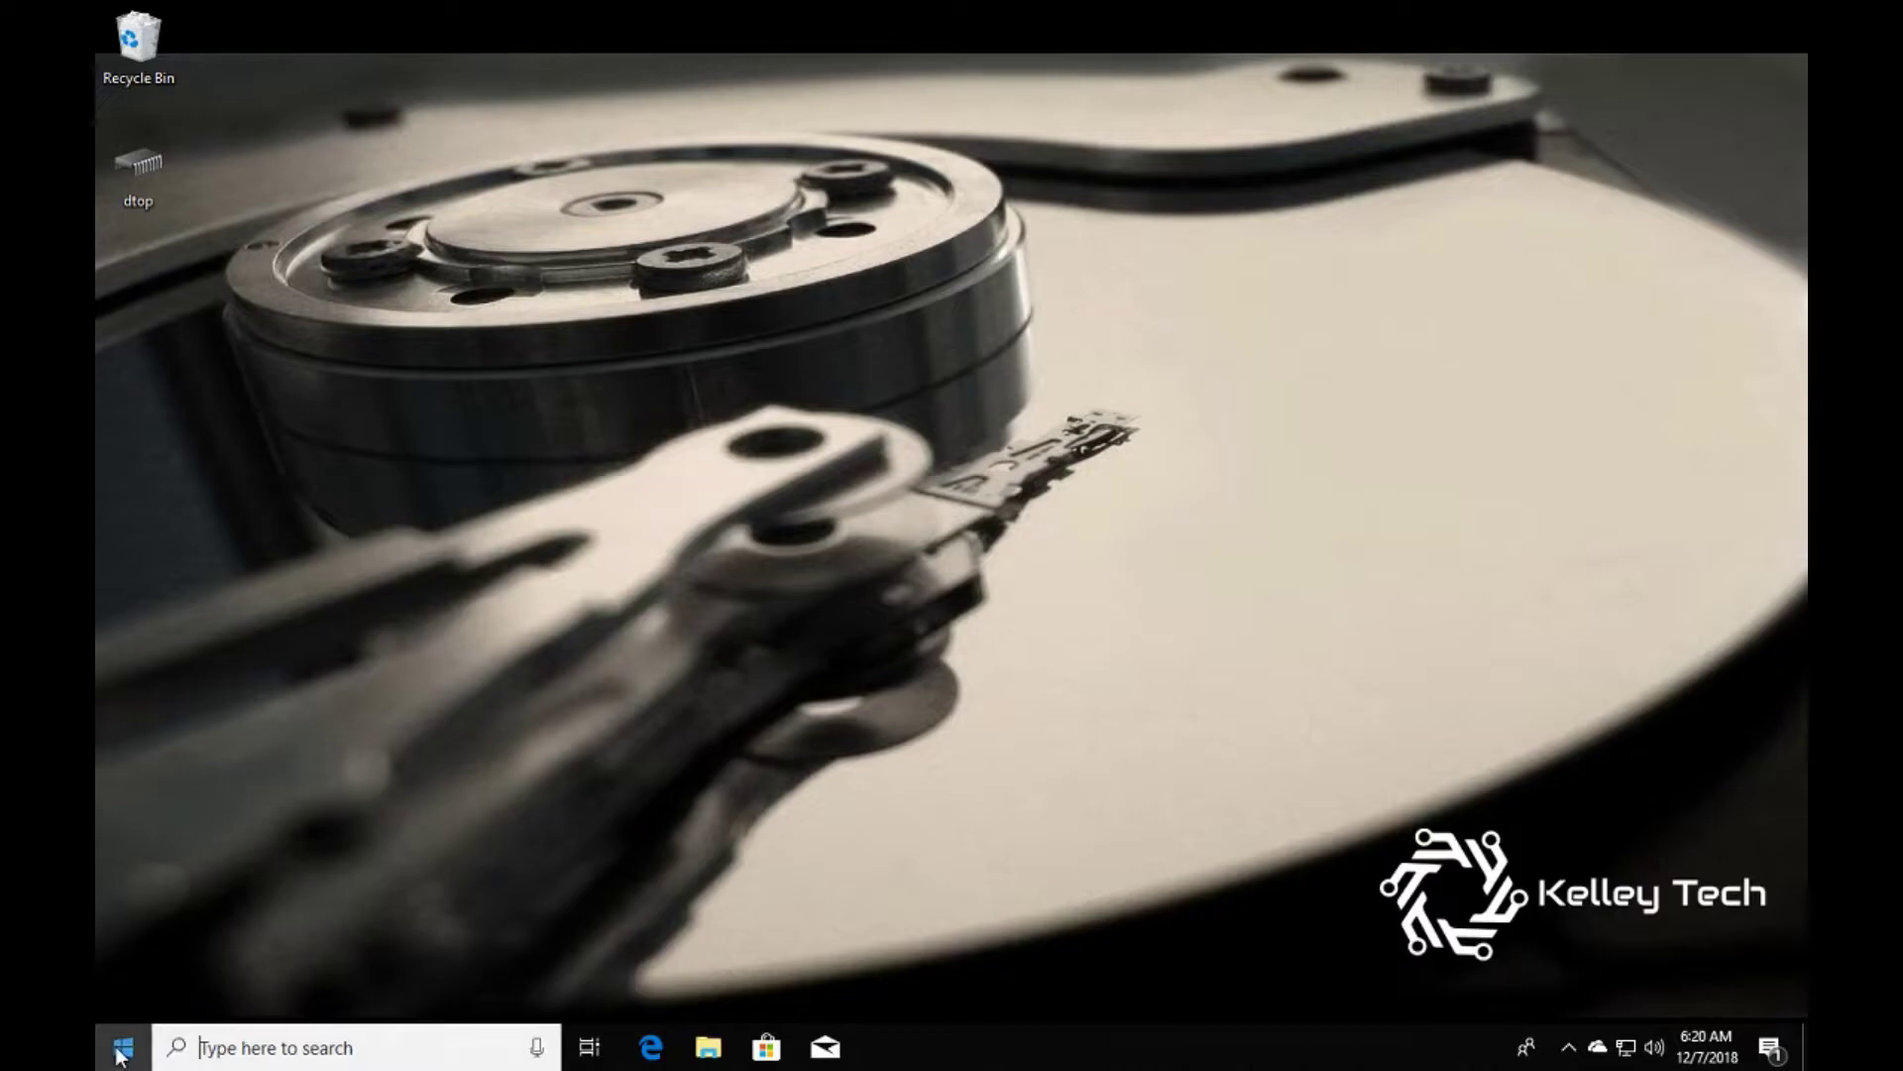
click(124, 936)
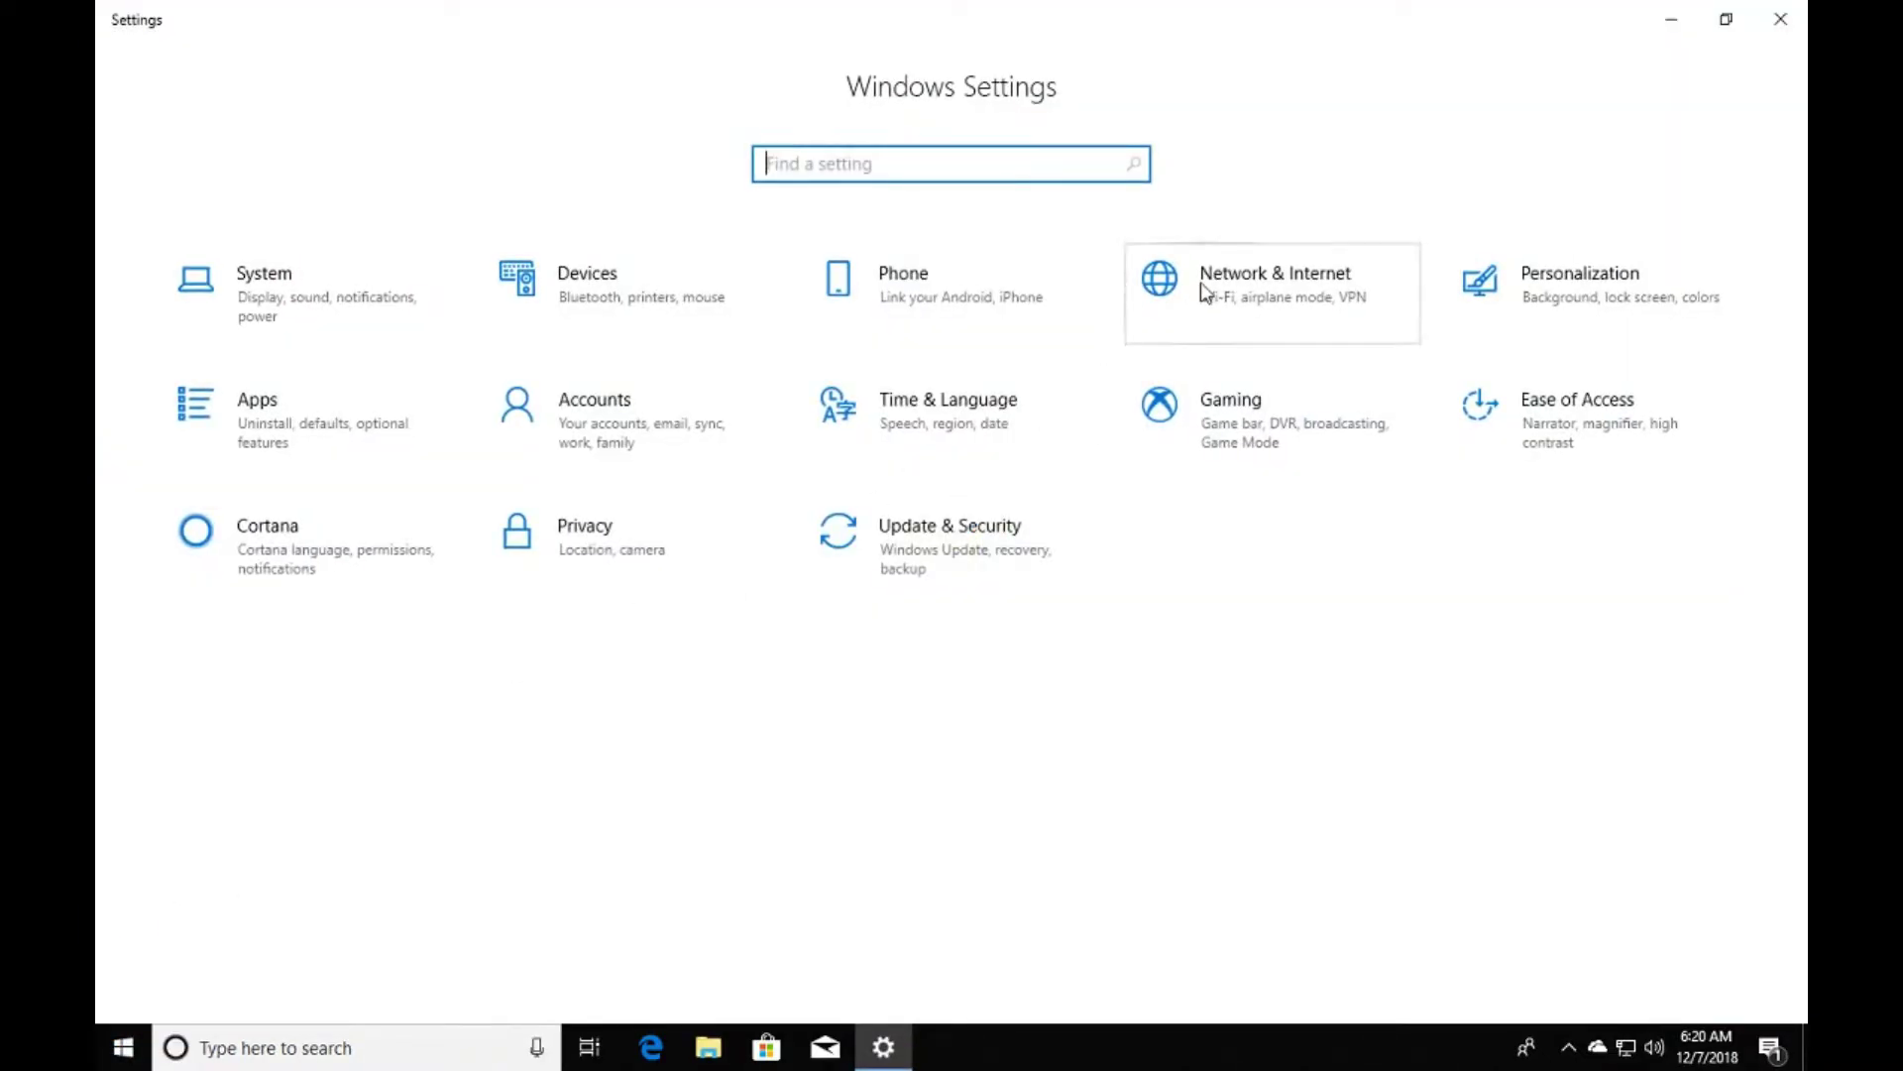
click(1200, 296)
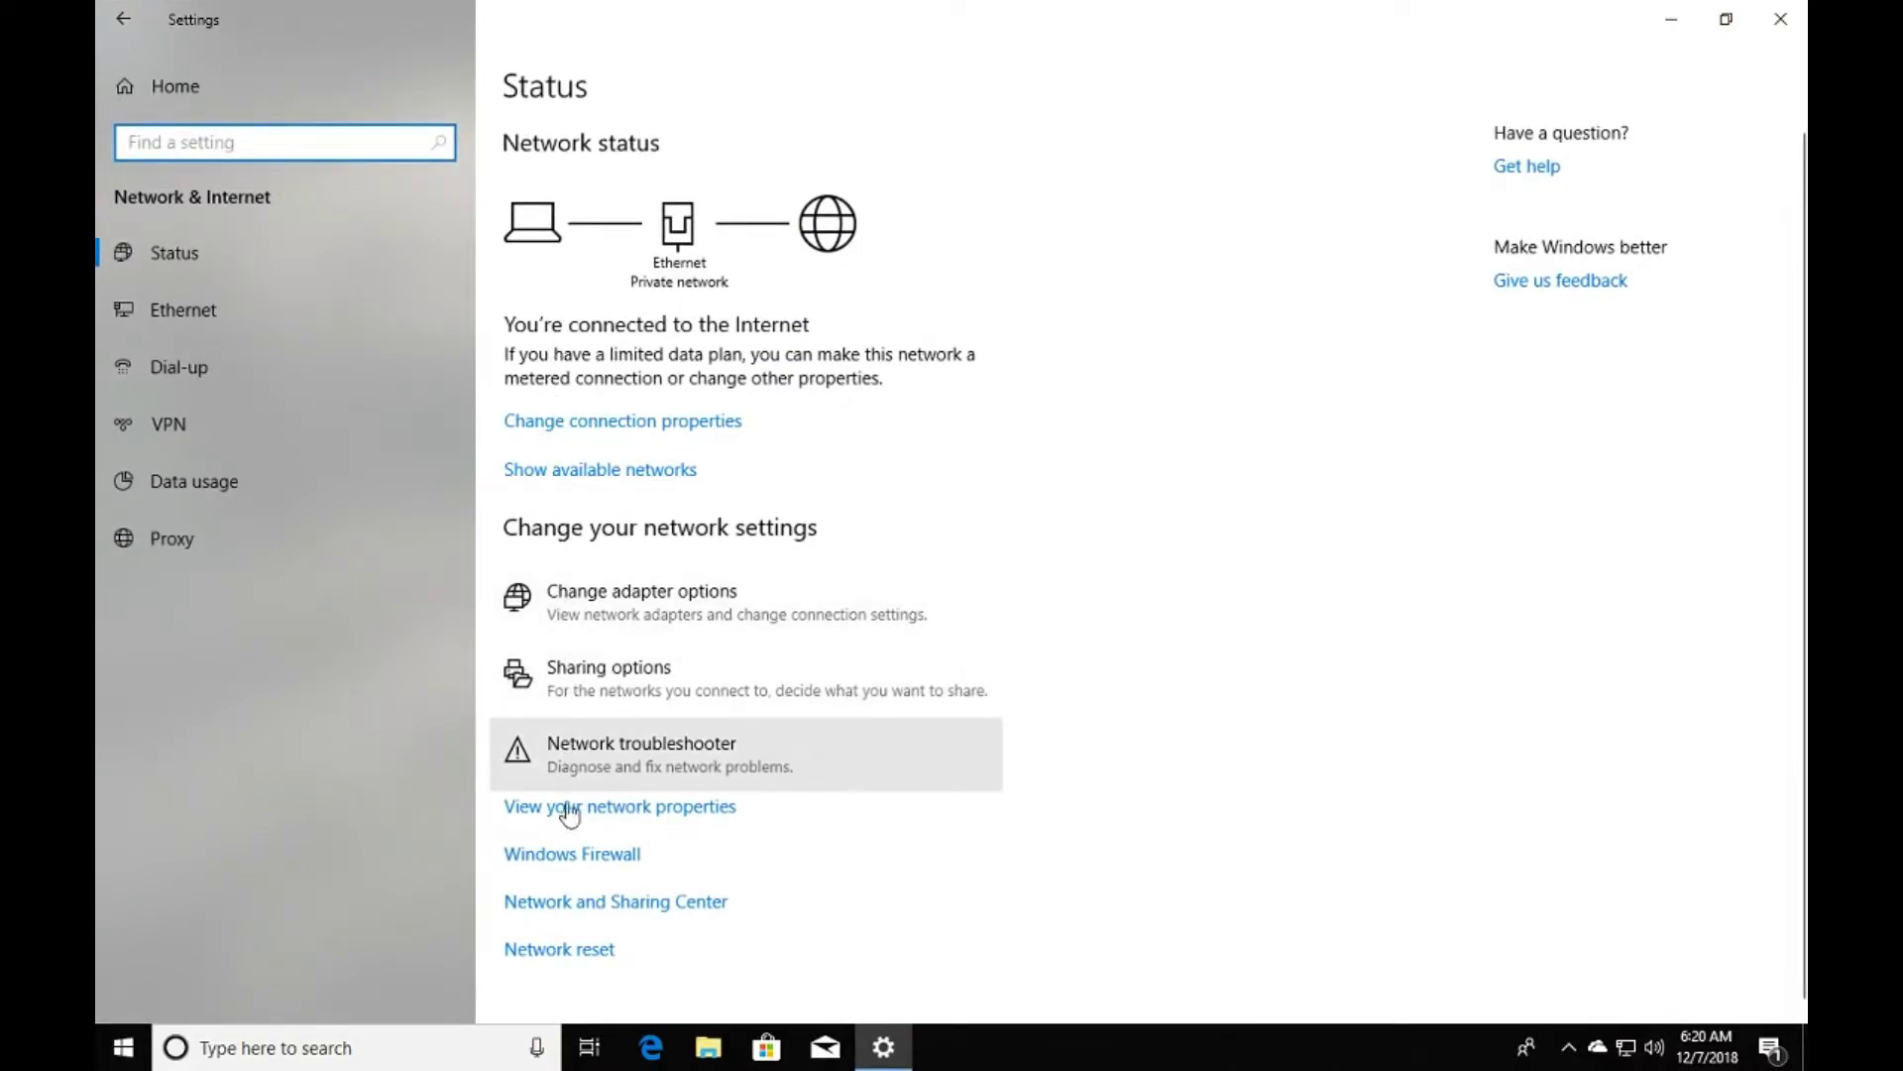
click(568, 904)
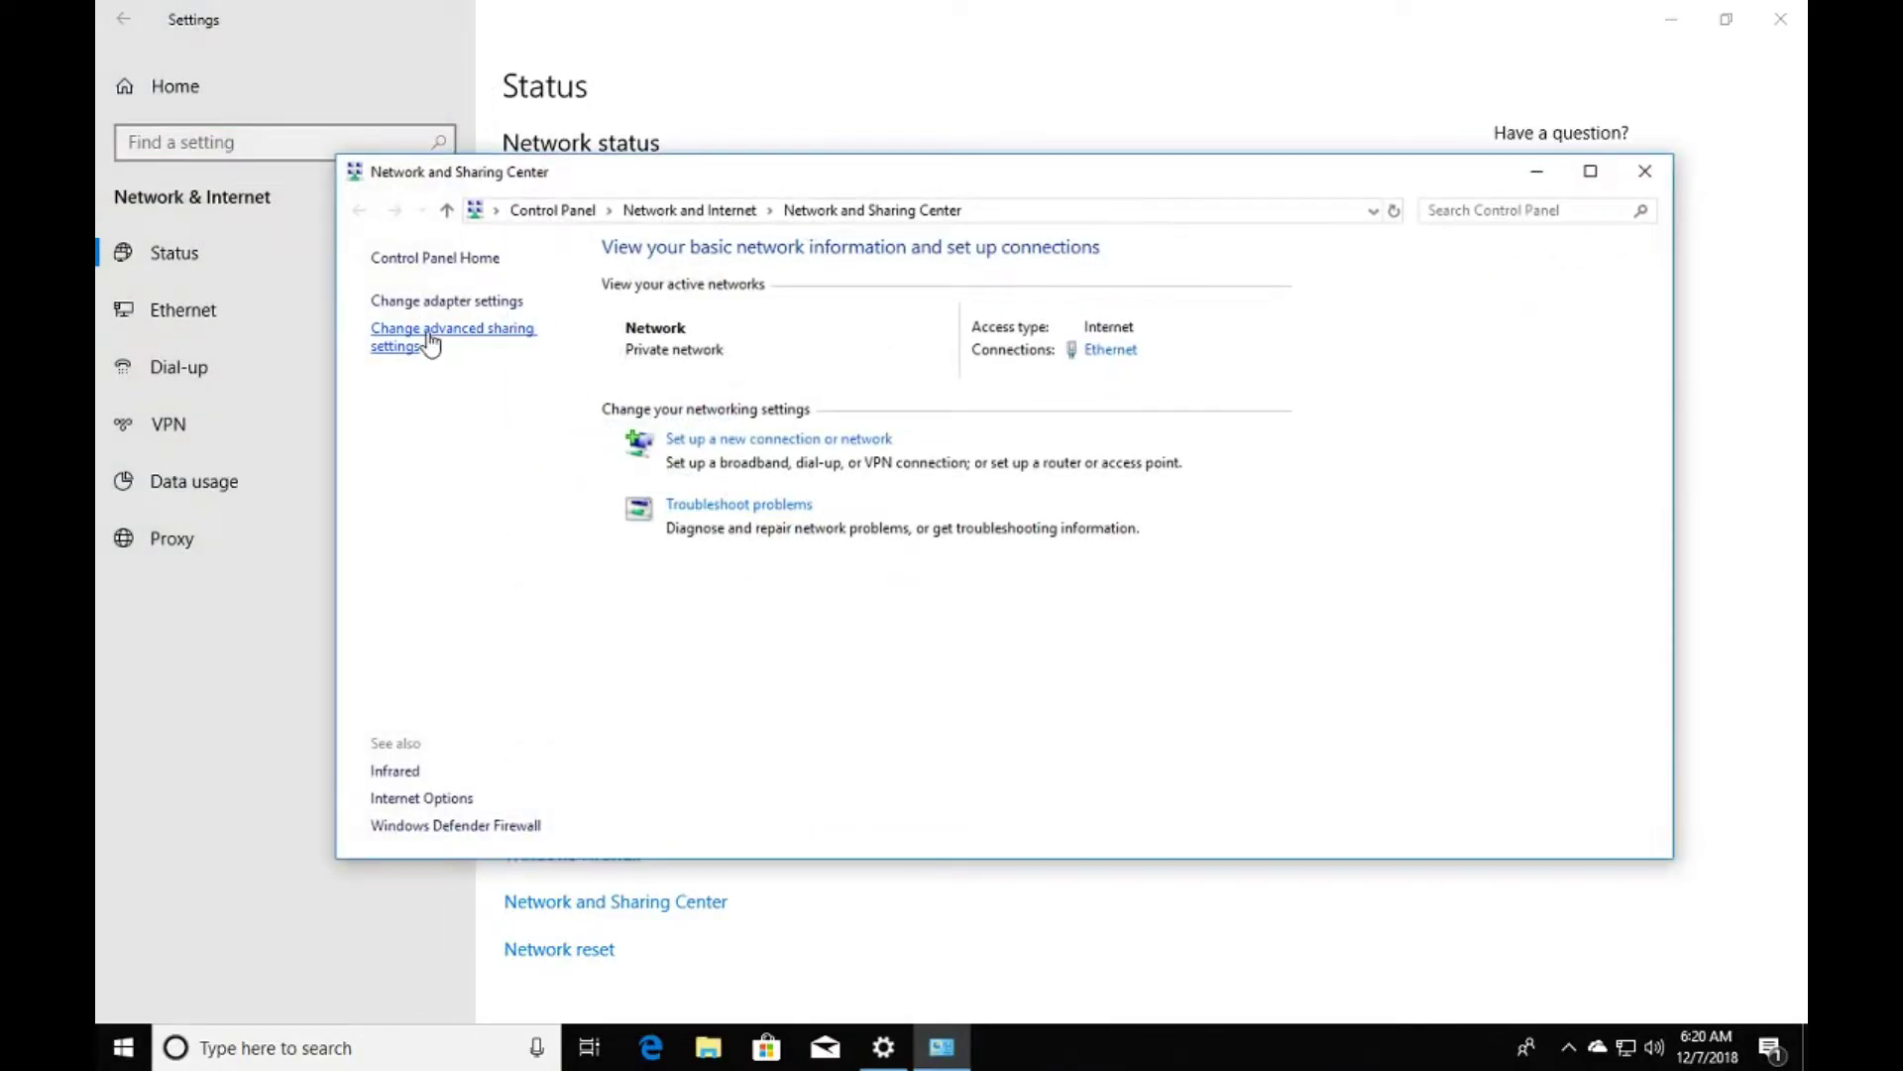
click(495, 340)
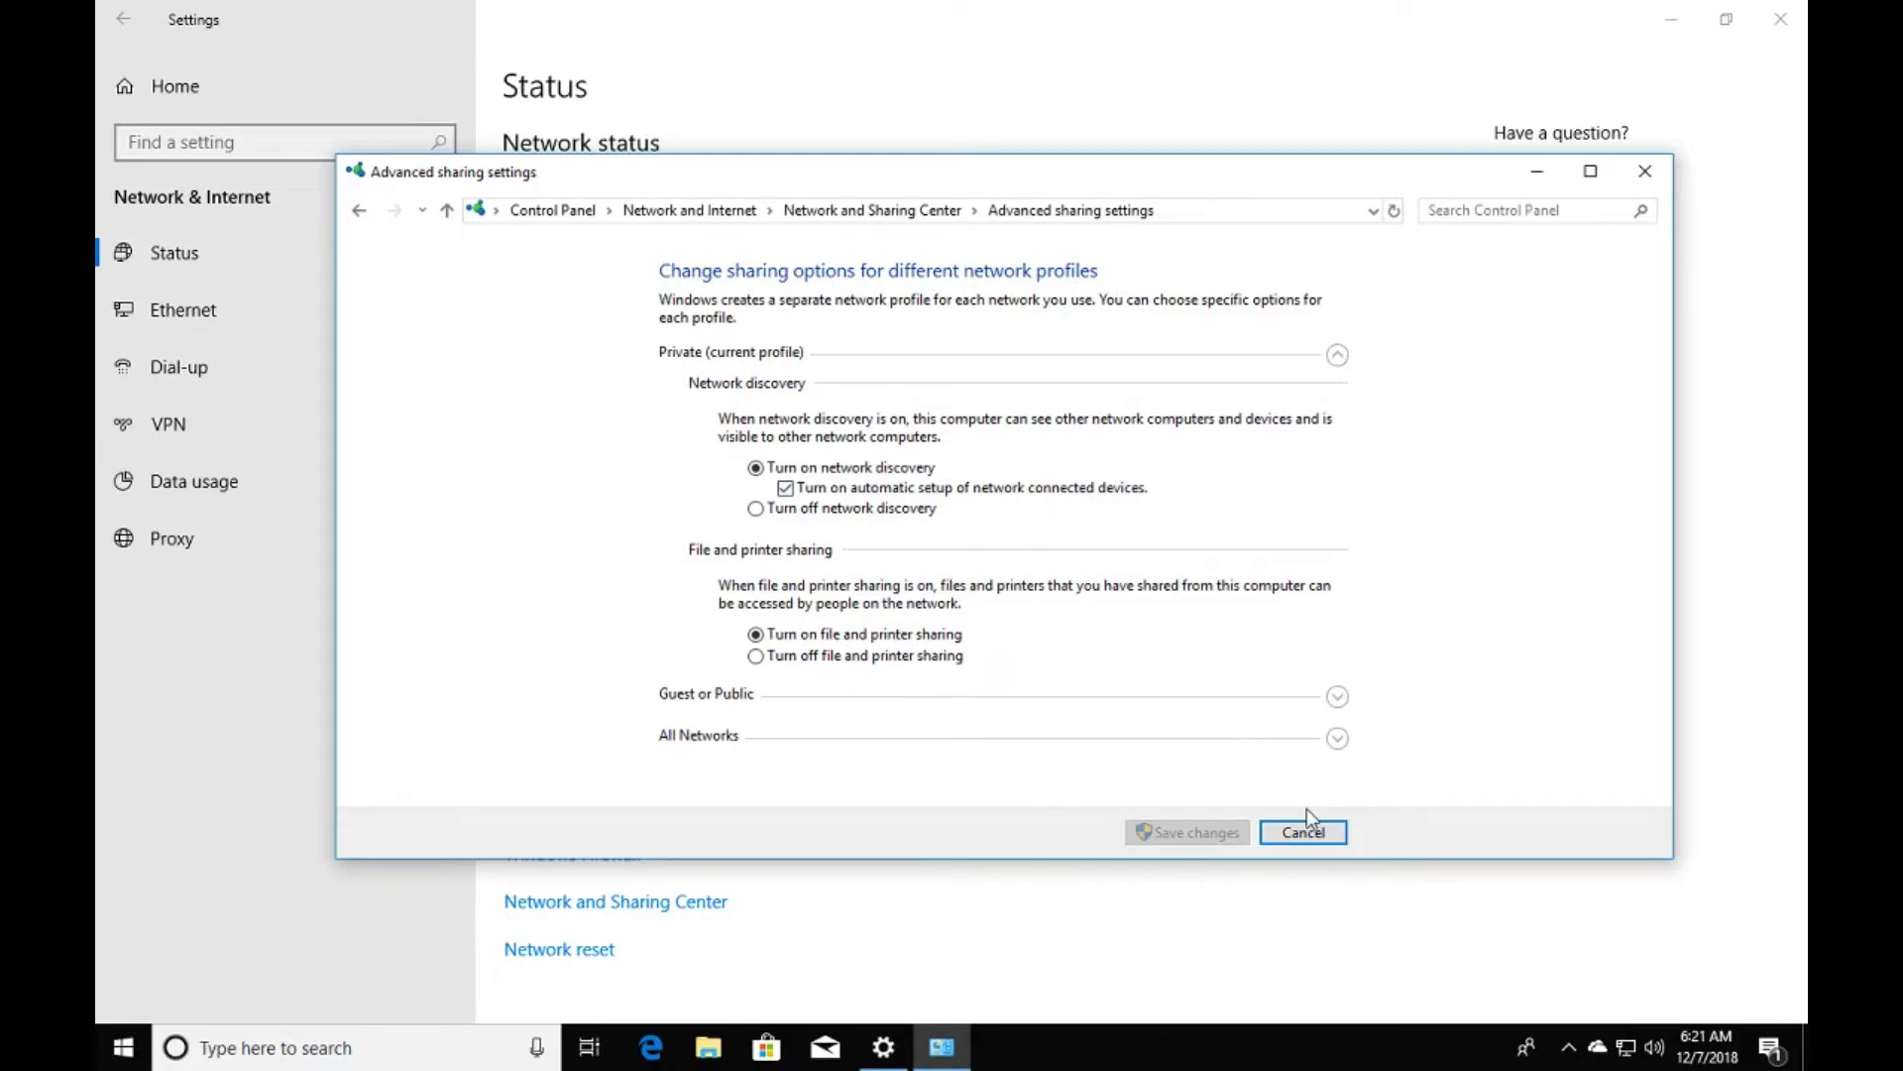
click(1305, 833)
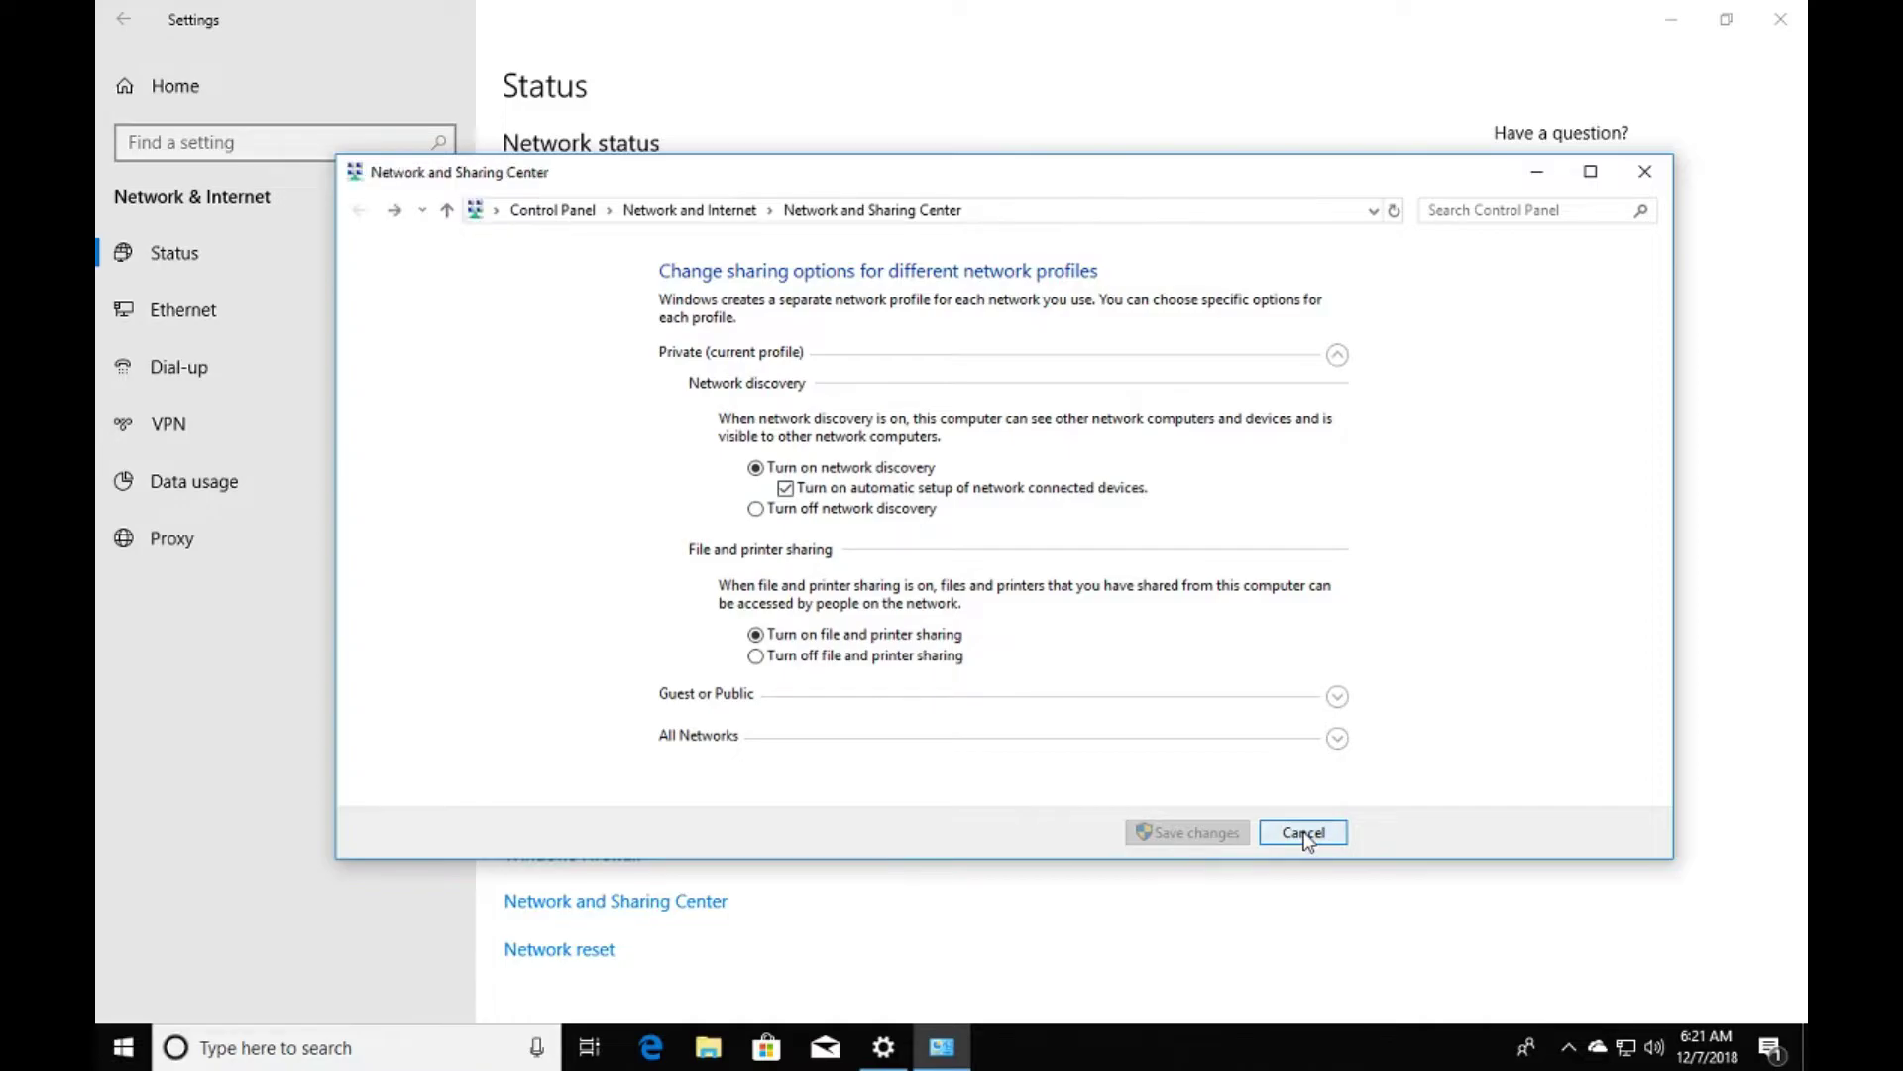
click(1632, 176)
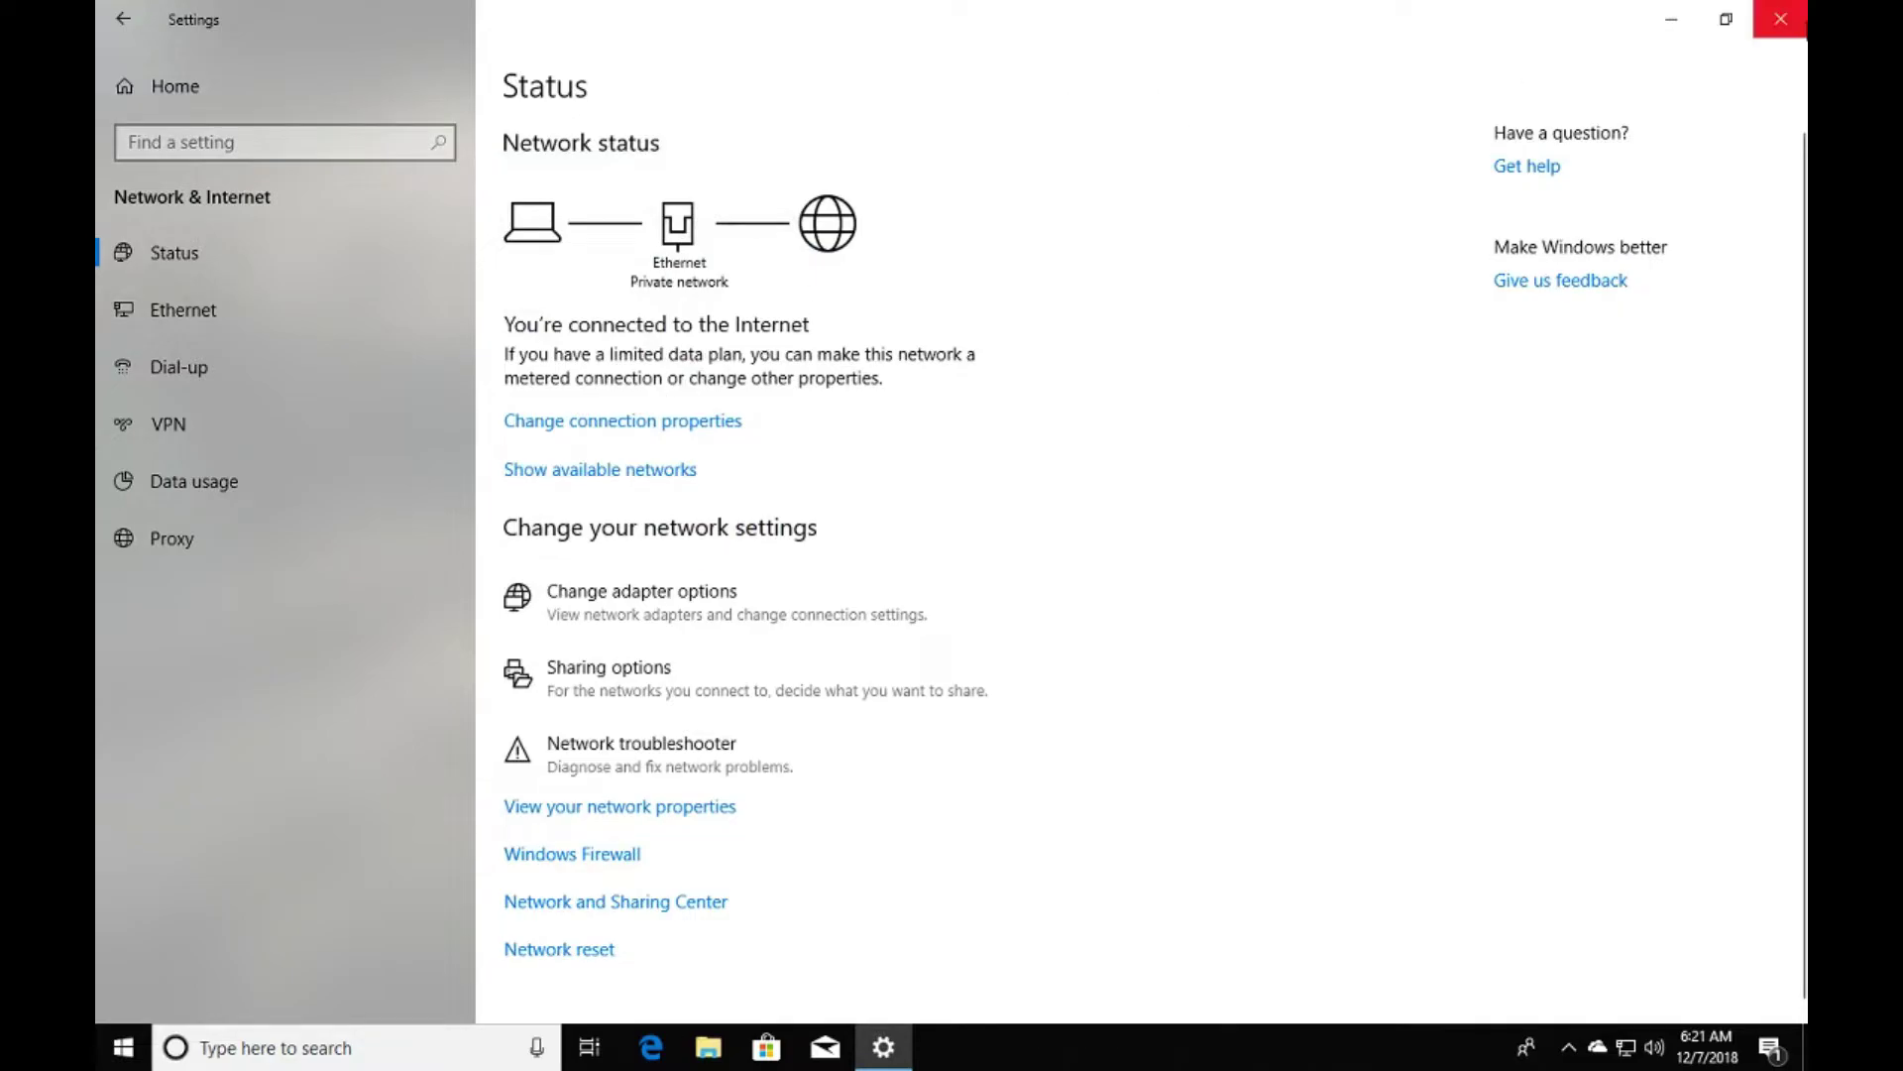
- Close Settings and search the taskbar for 'regedit'
click(1775, 20)
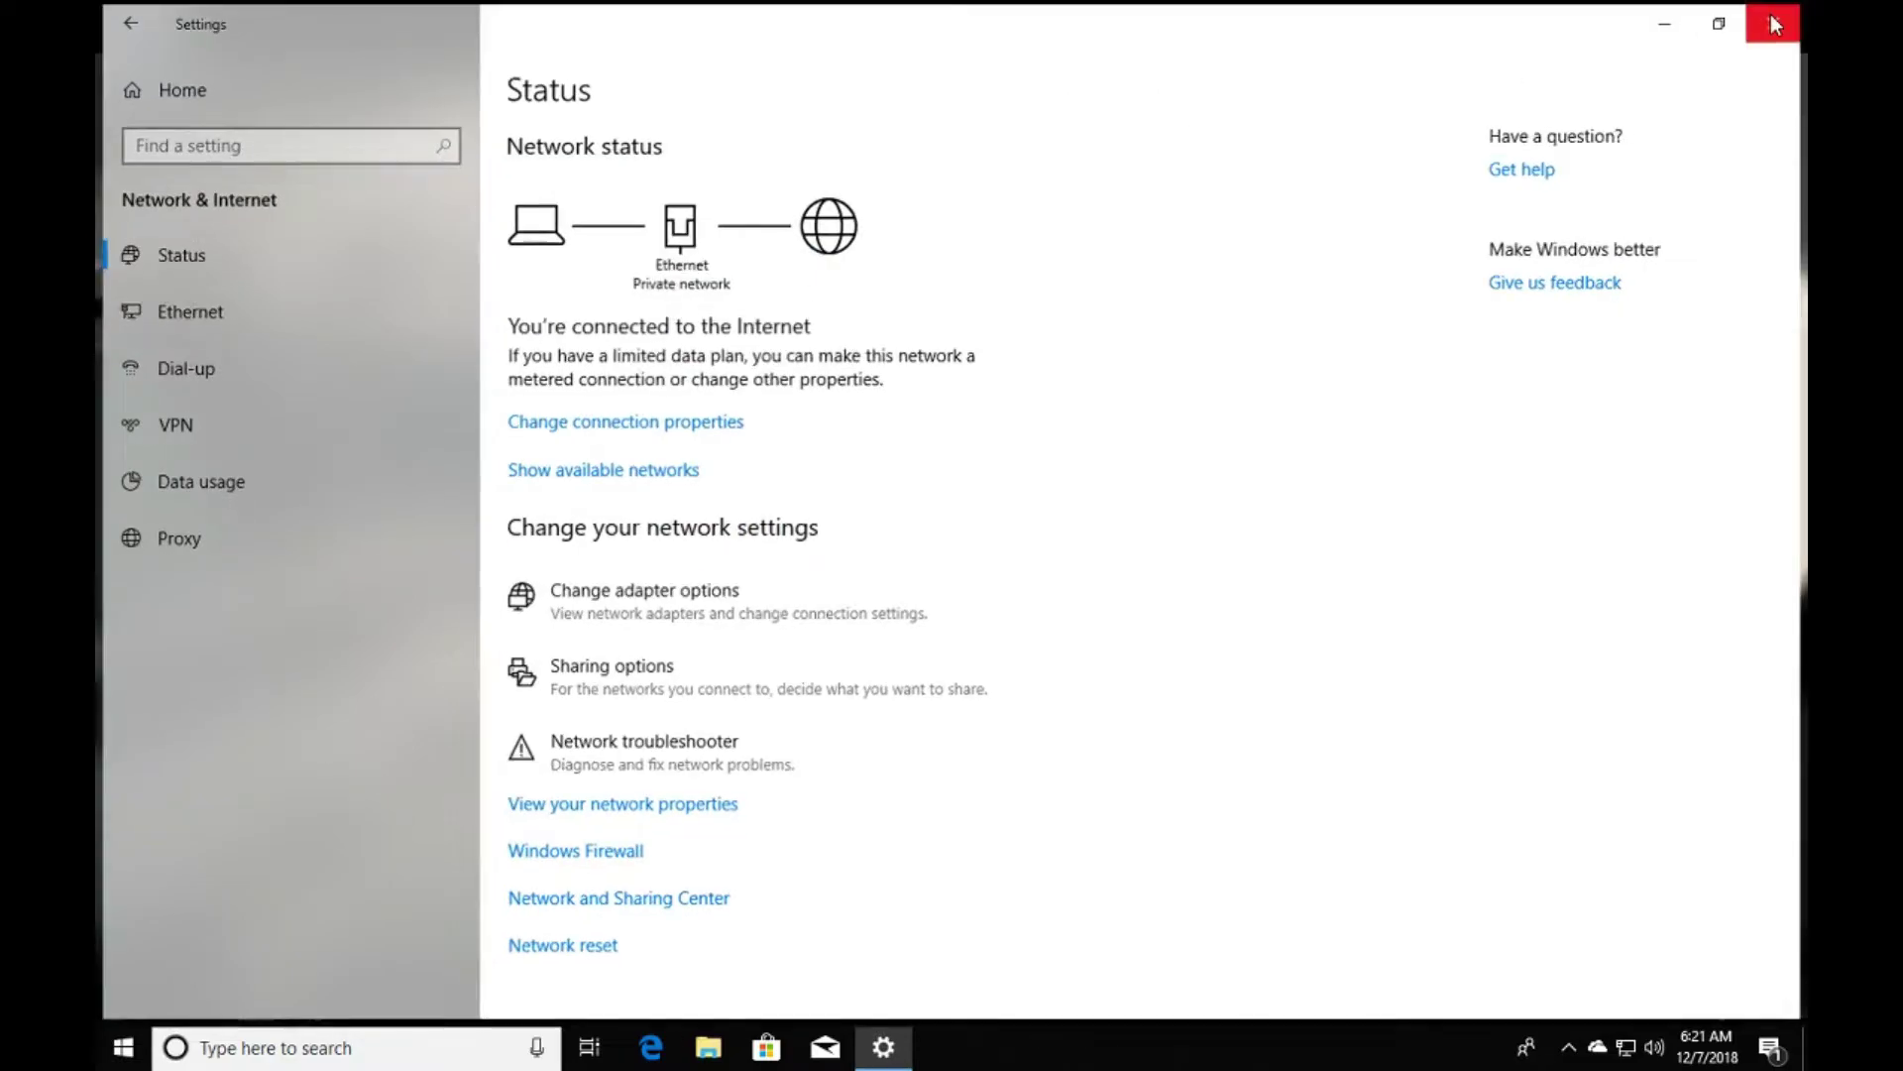
click(355, 1047)
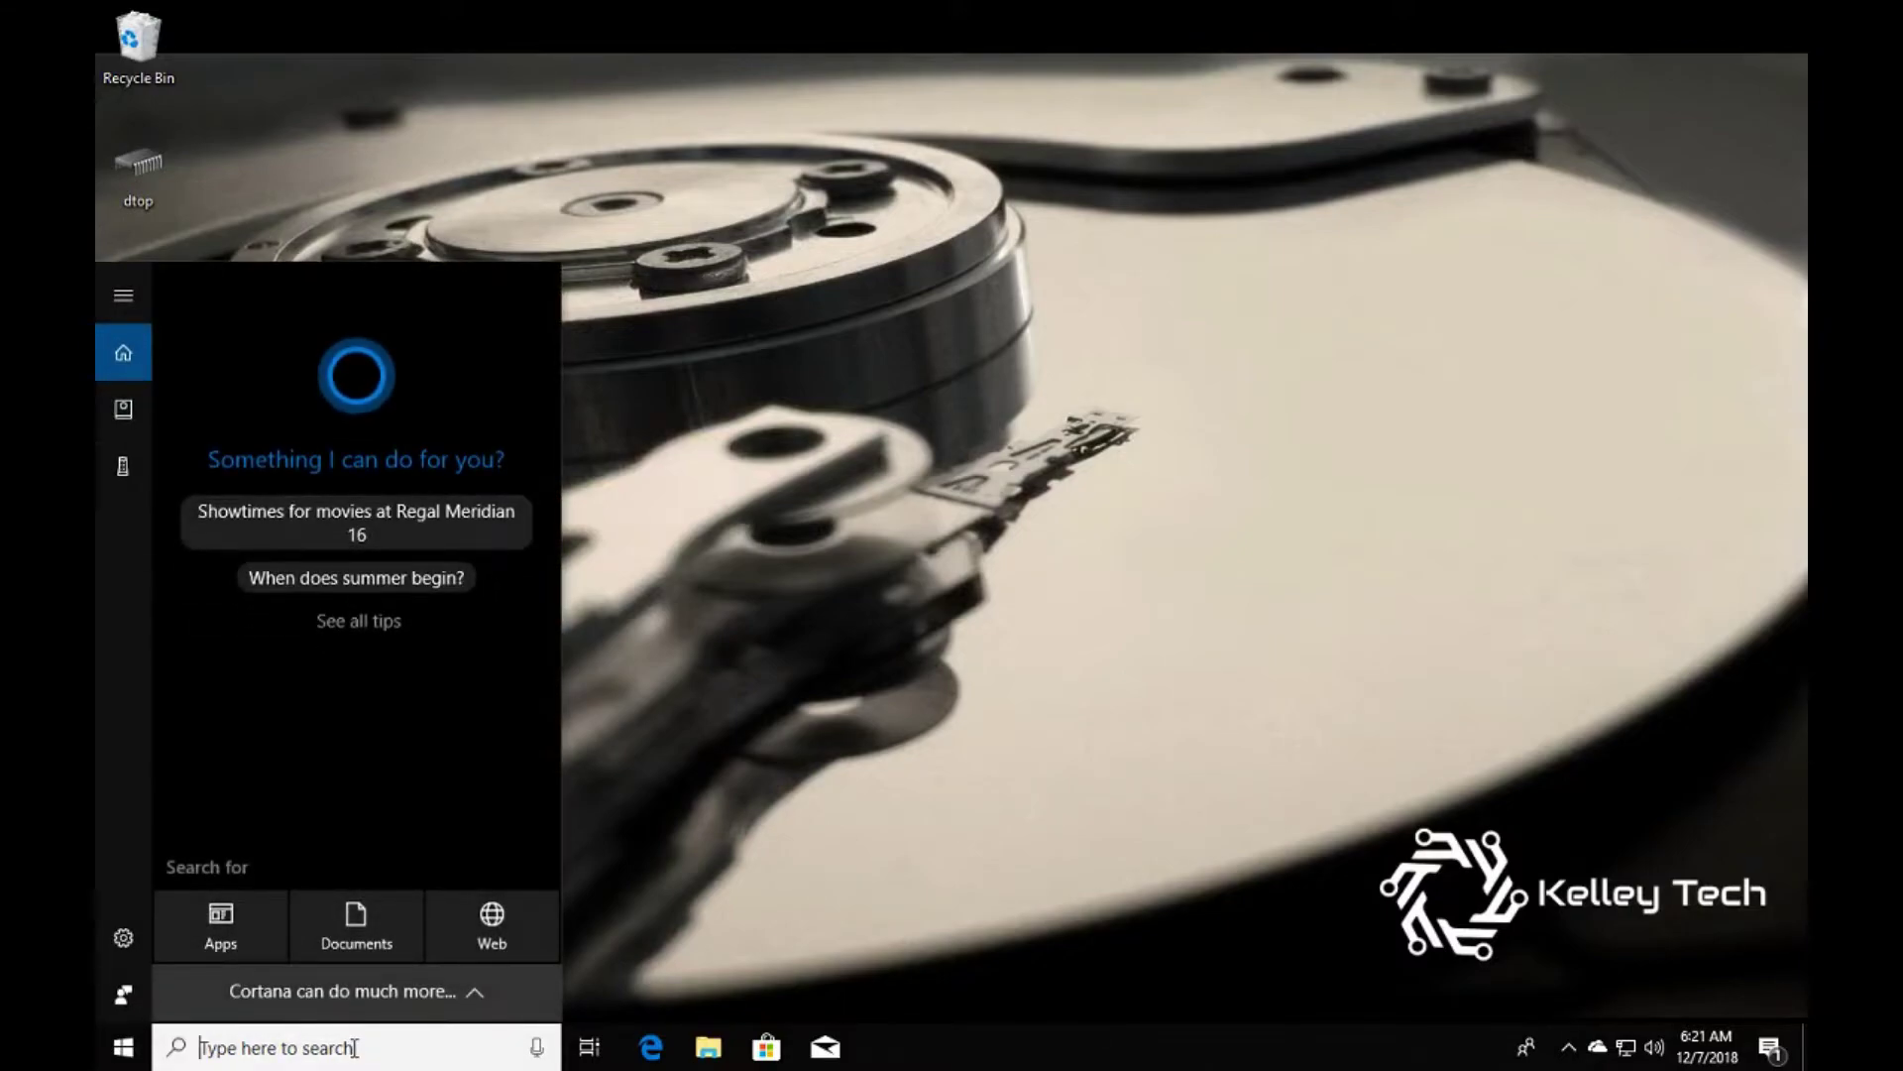
text(re)
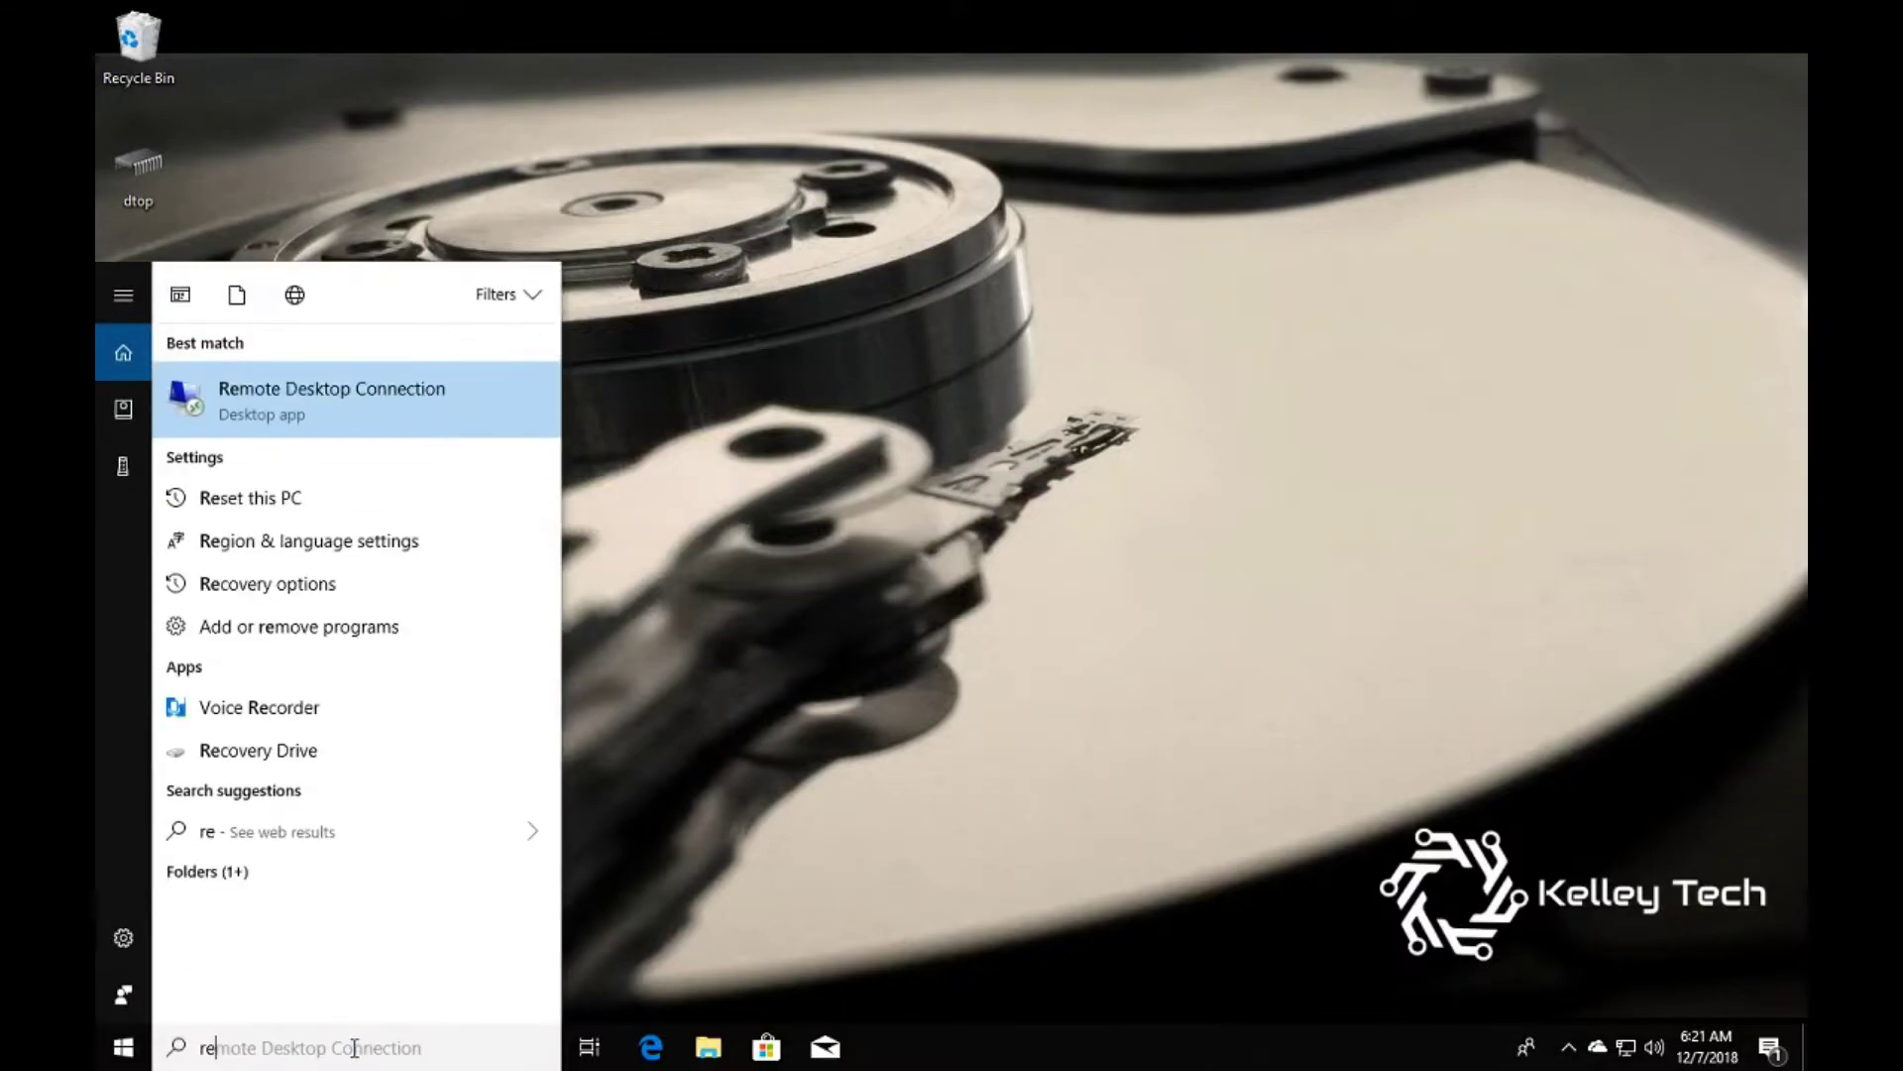
text(g)
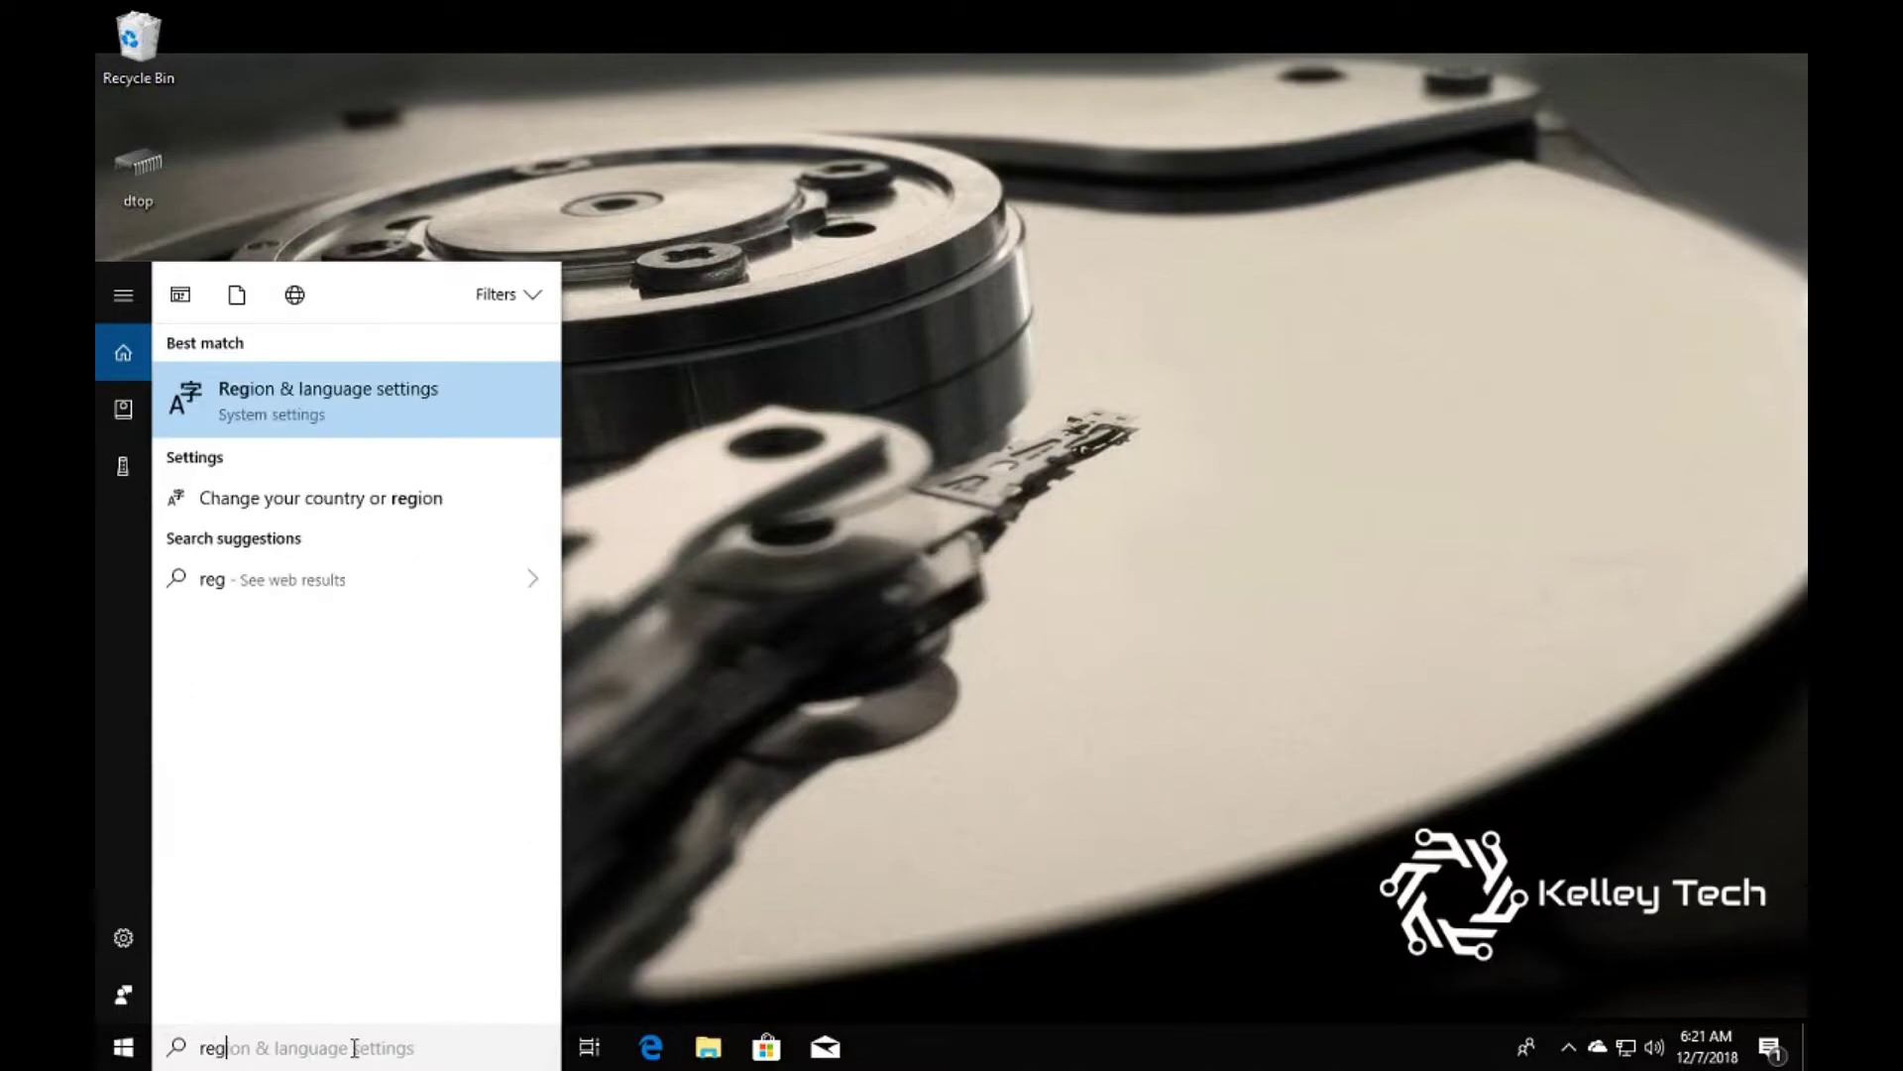
text(ed)
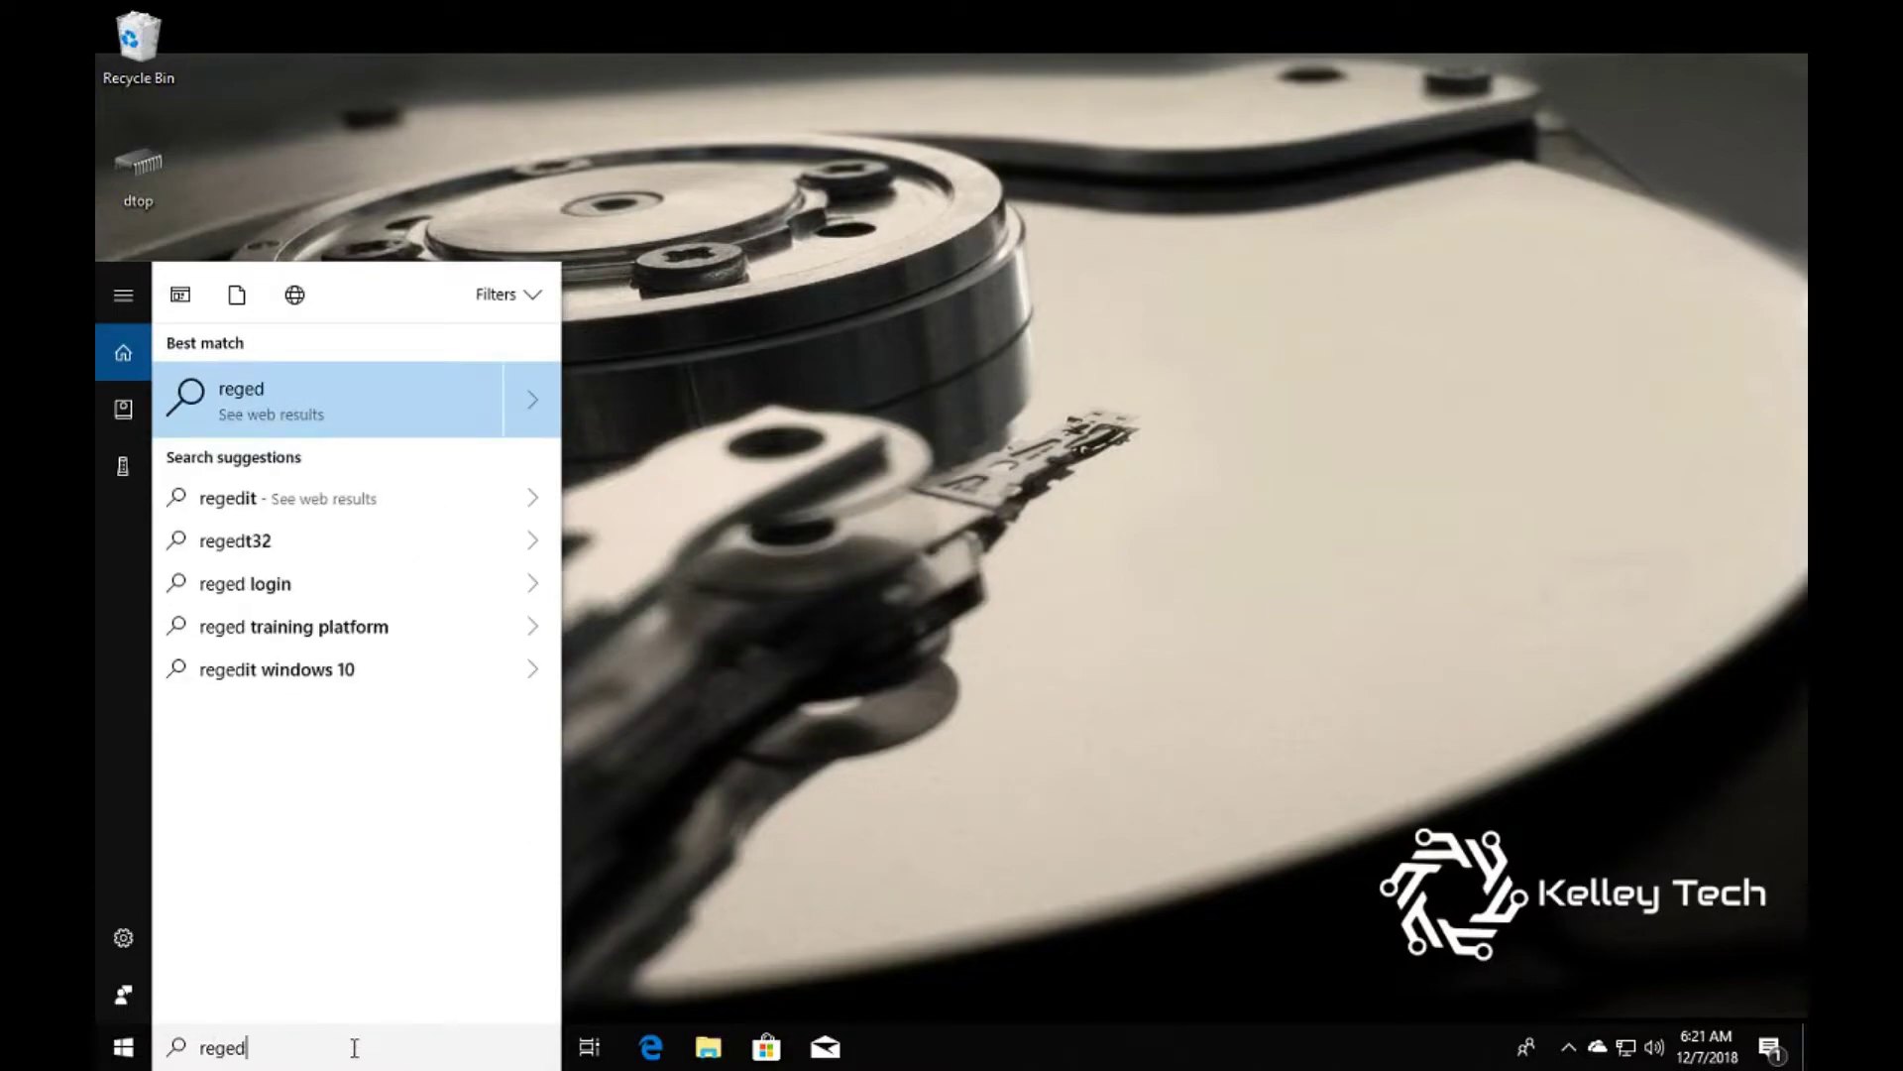
text(it)
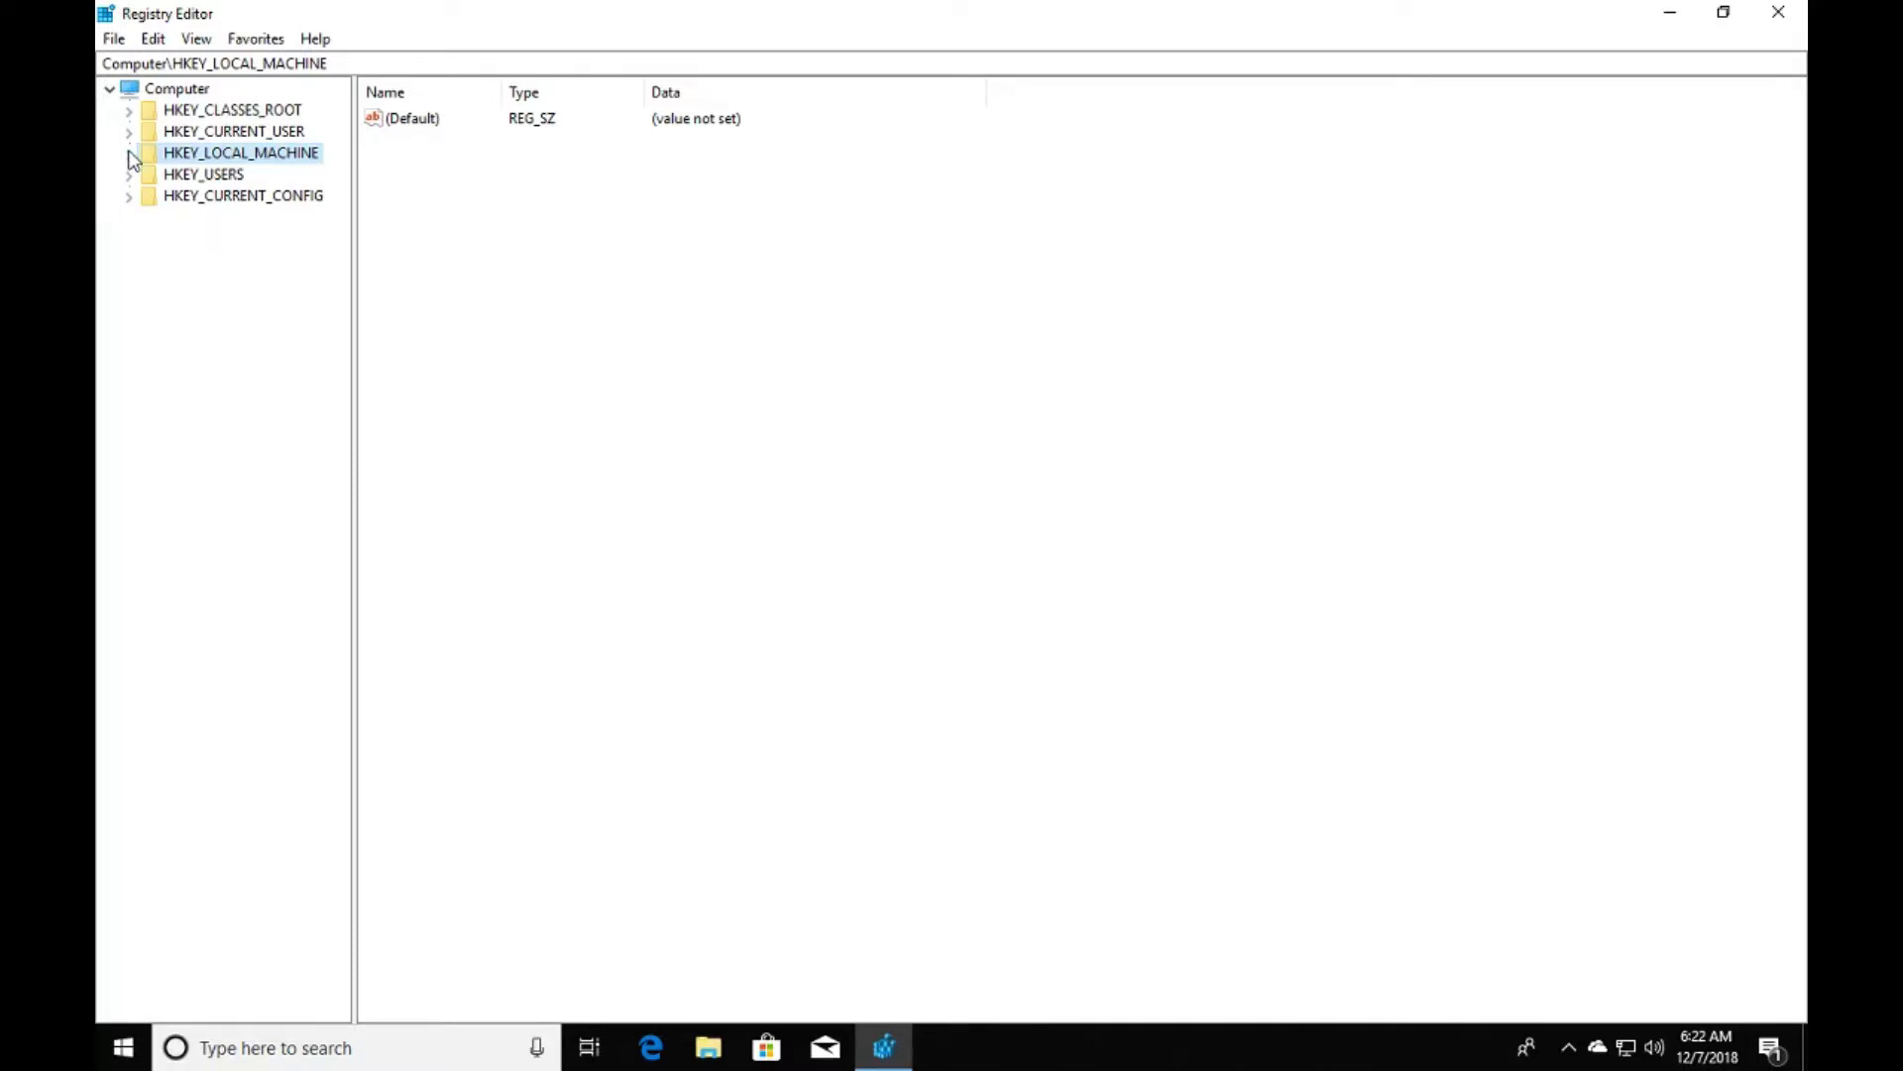
- Navigate to HKEY_LOCAL_MACHINE\SYSTEM\CurrentControlSet\Services\LanmanServer\Parameters
click(130, 155)
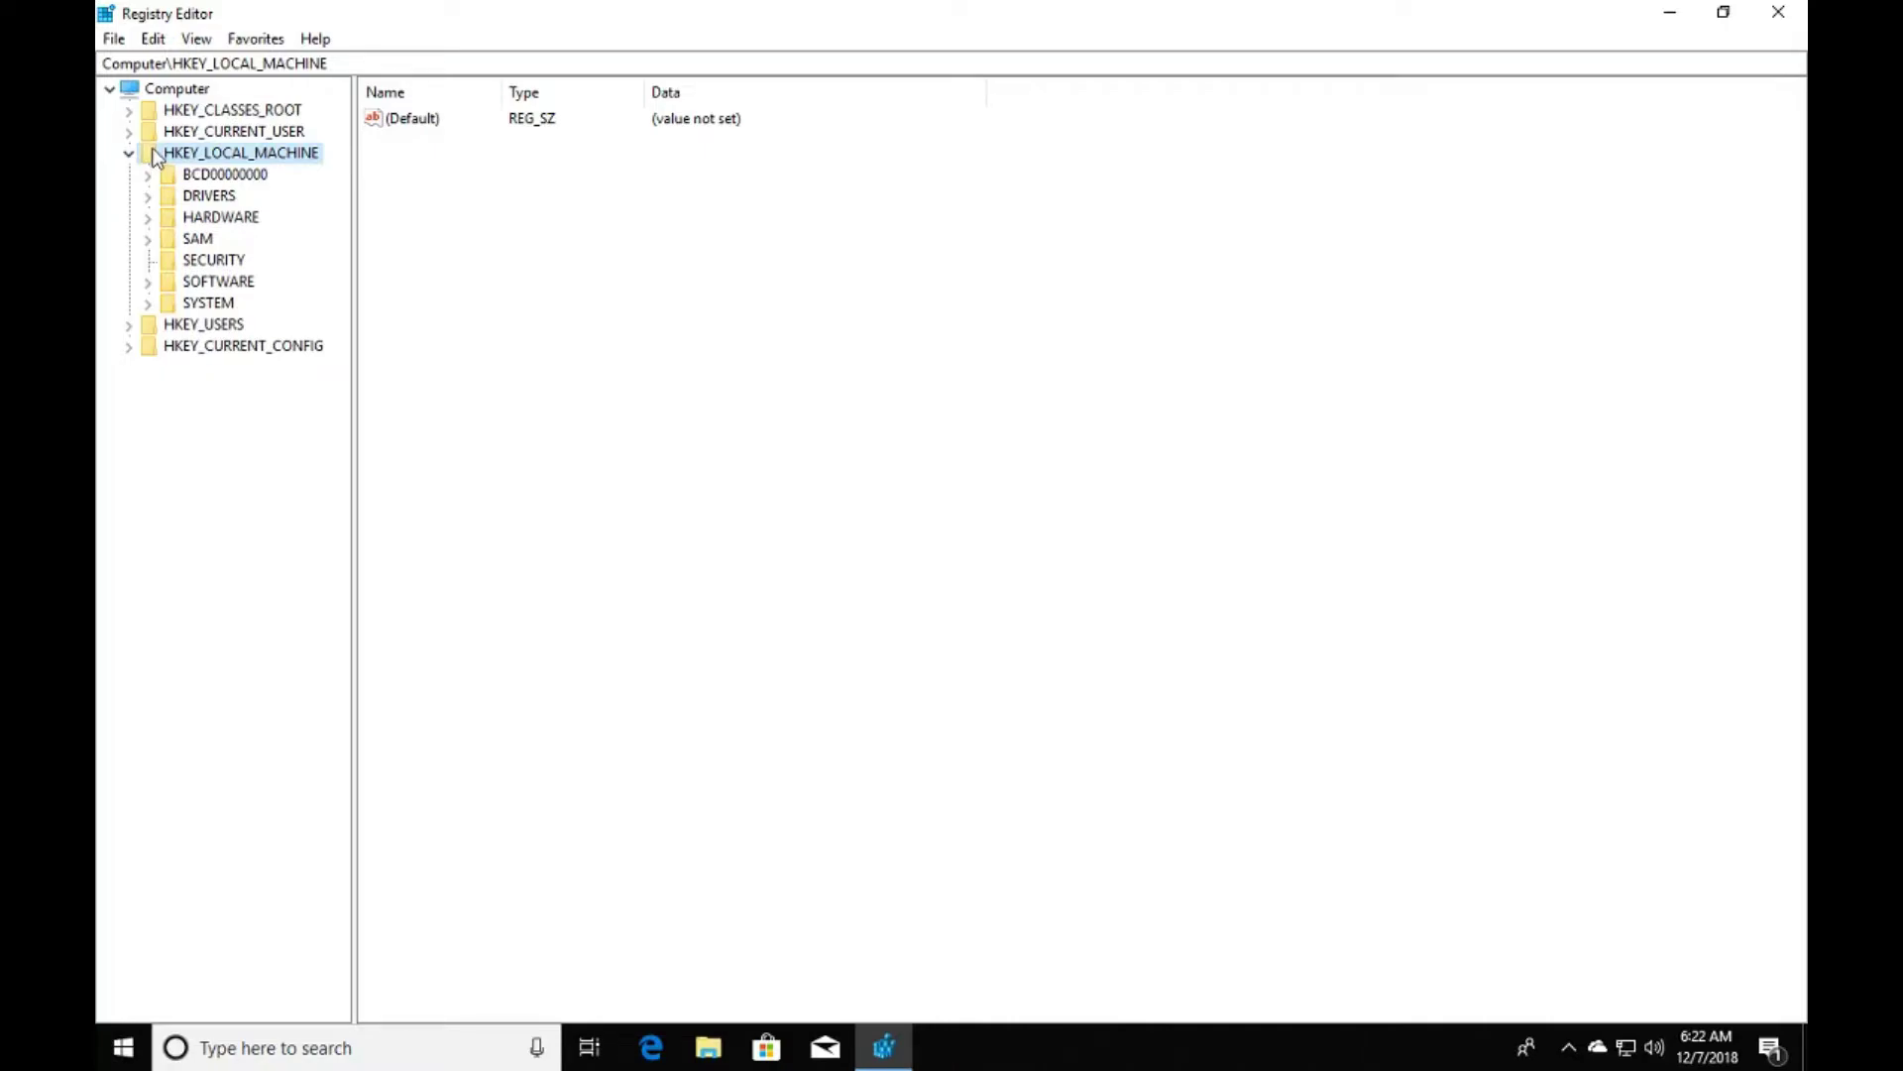
click(148, 305)
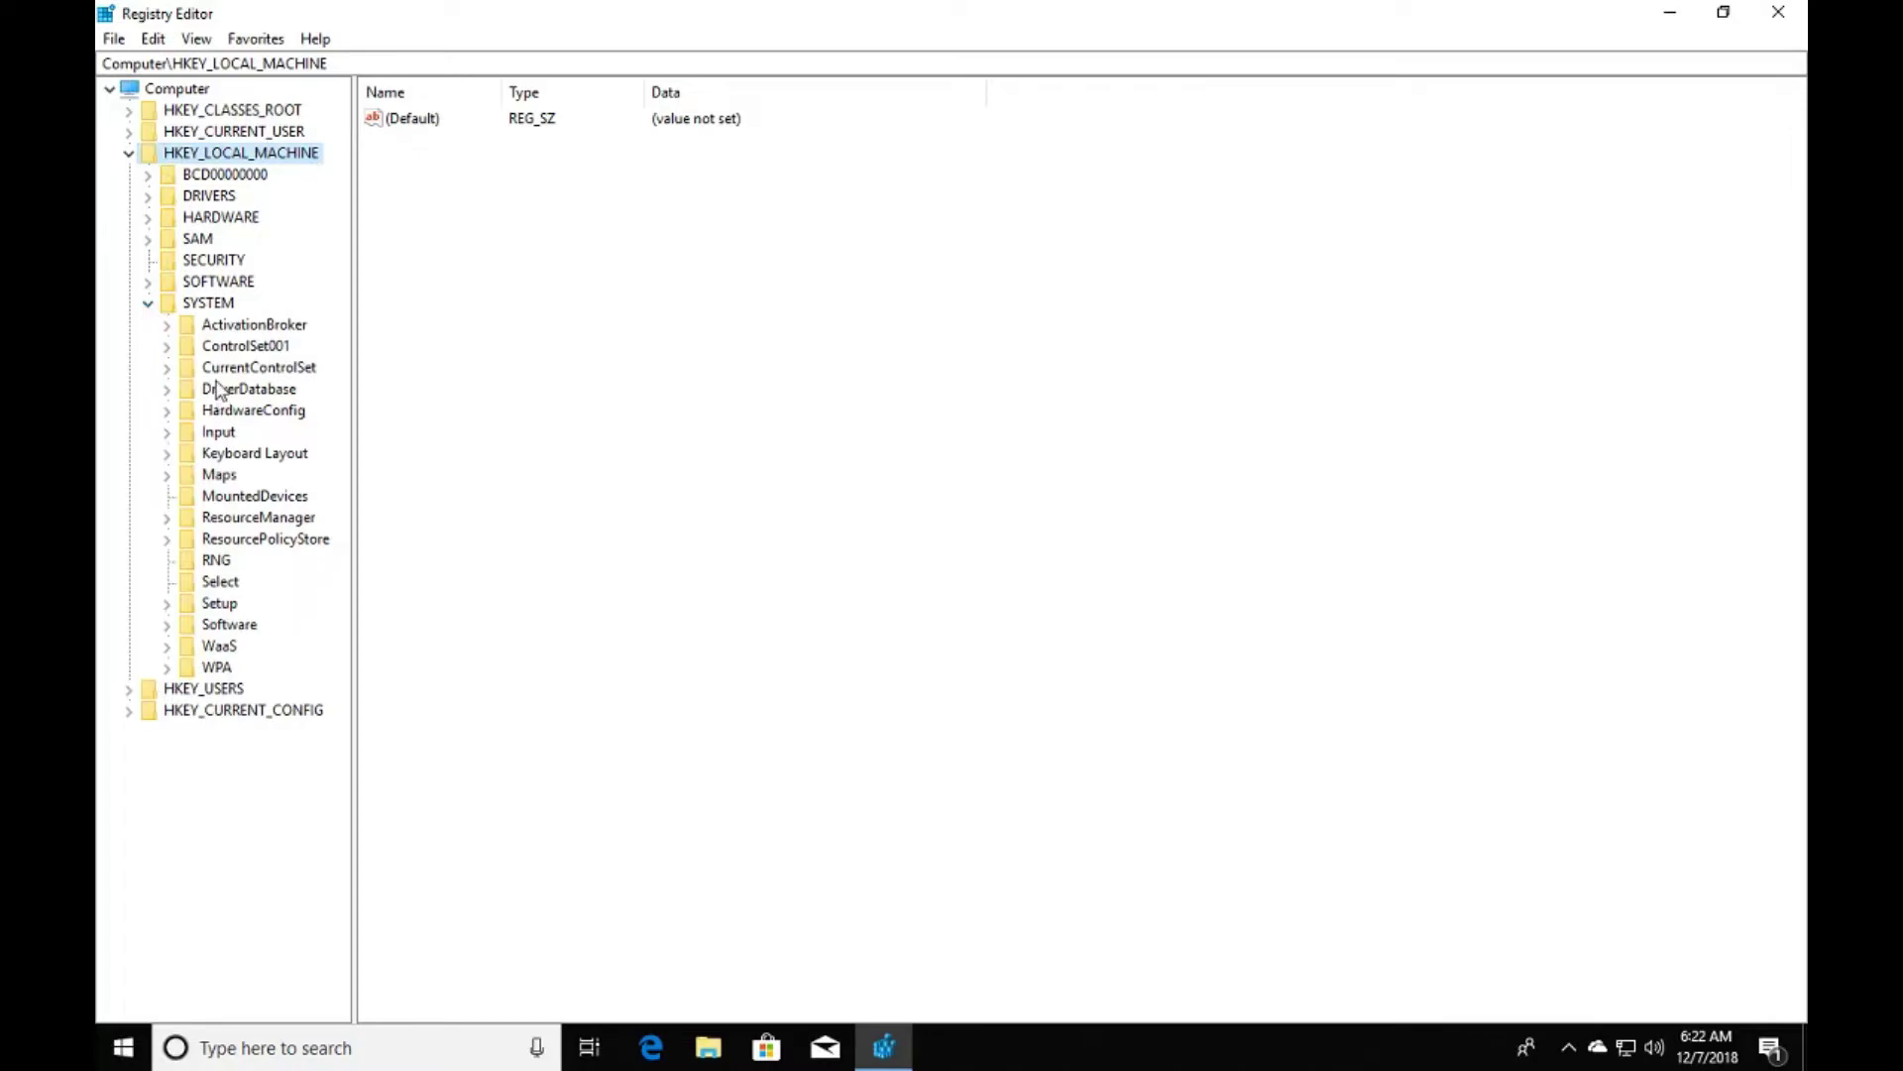
click(167, 369)
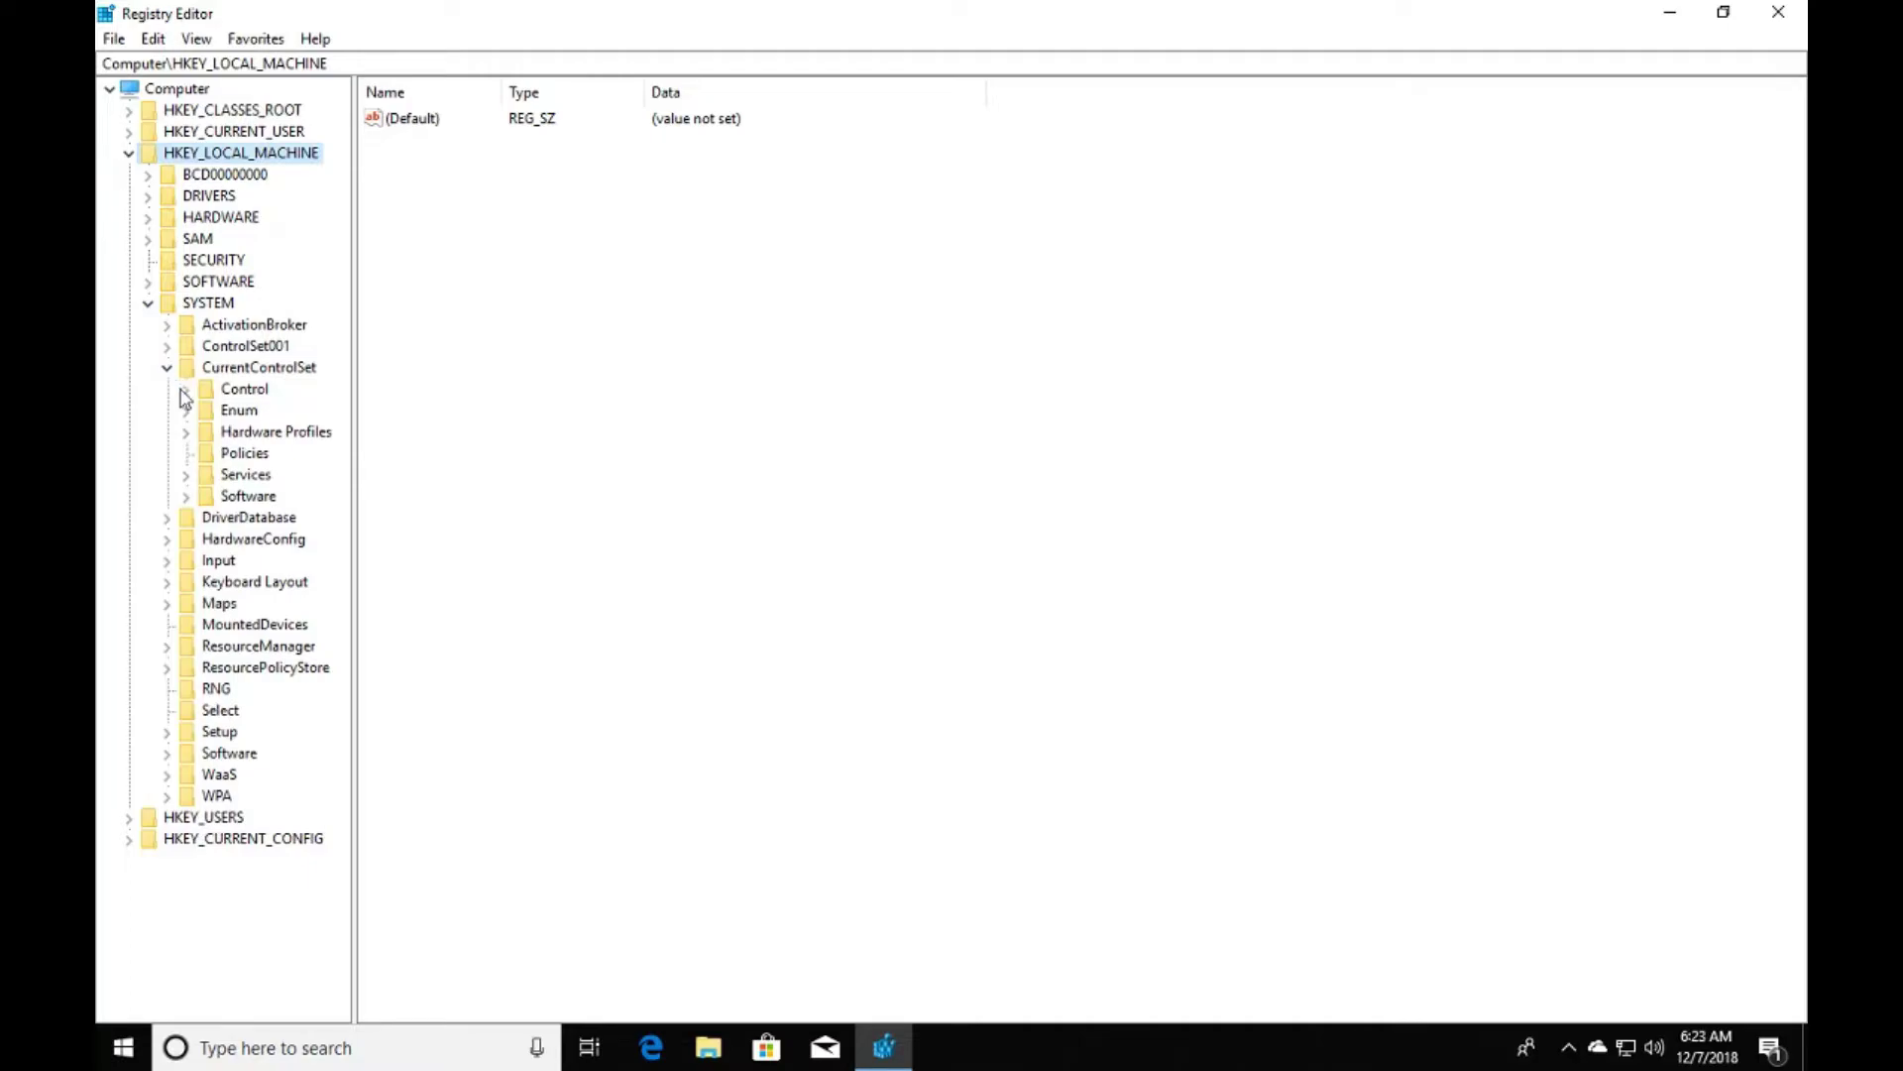
click(186, 473)
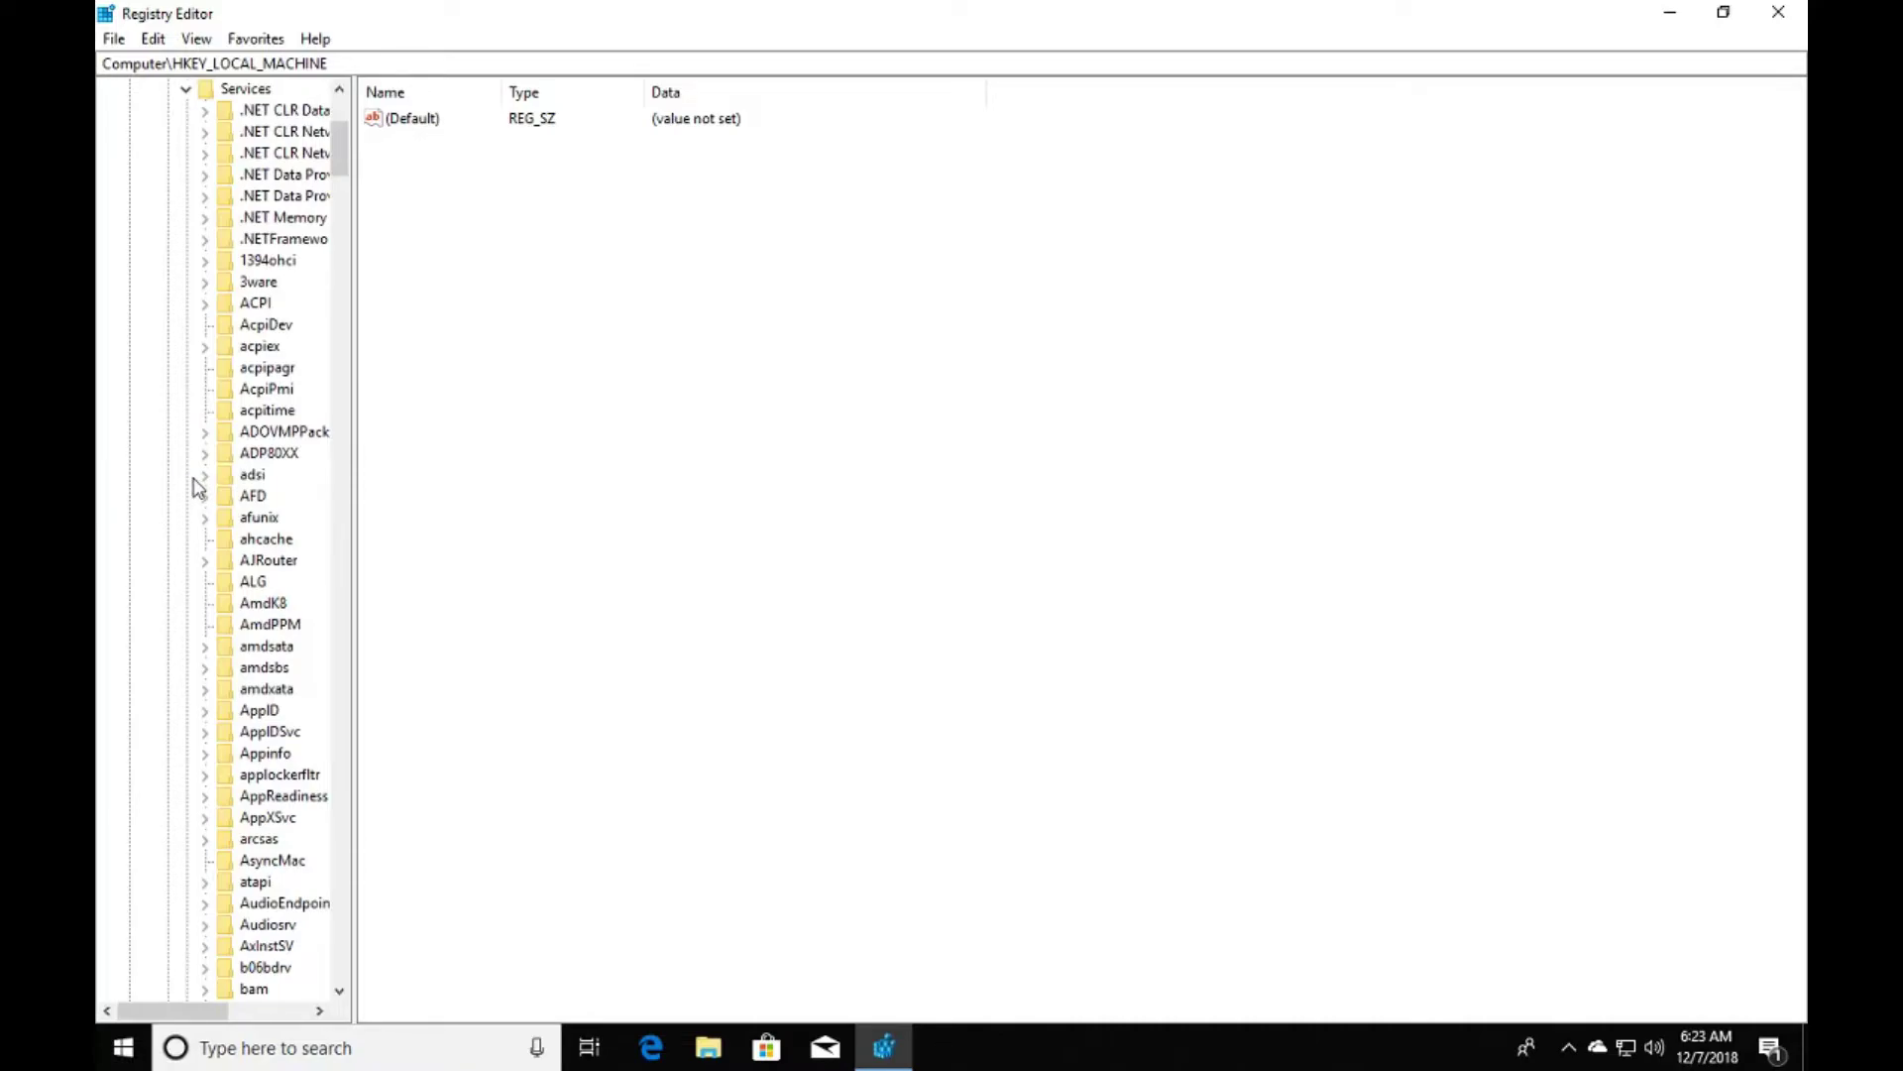
scroll(198, 489, down, 19)
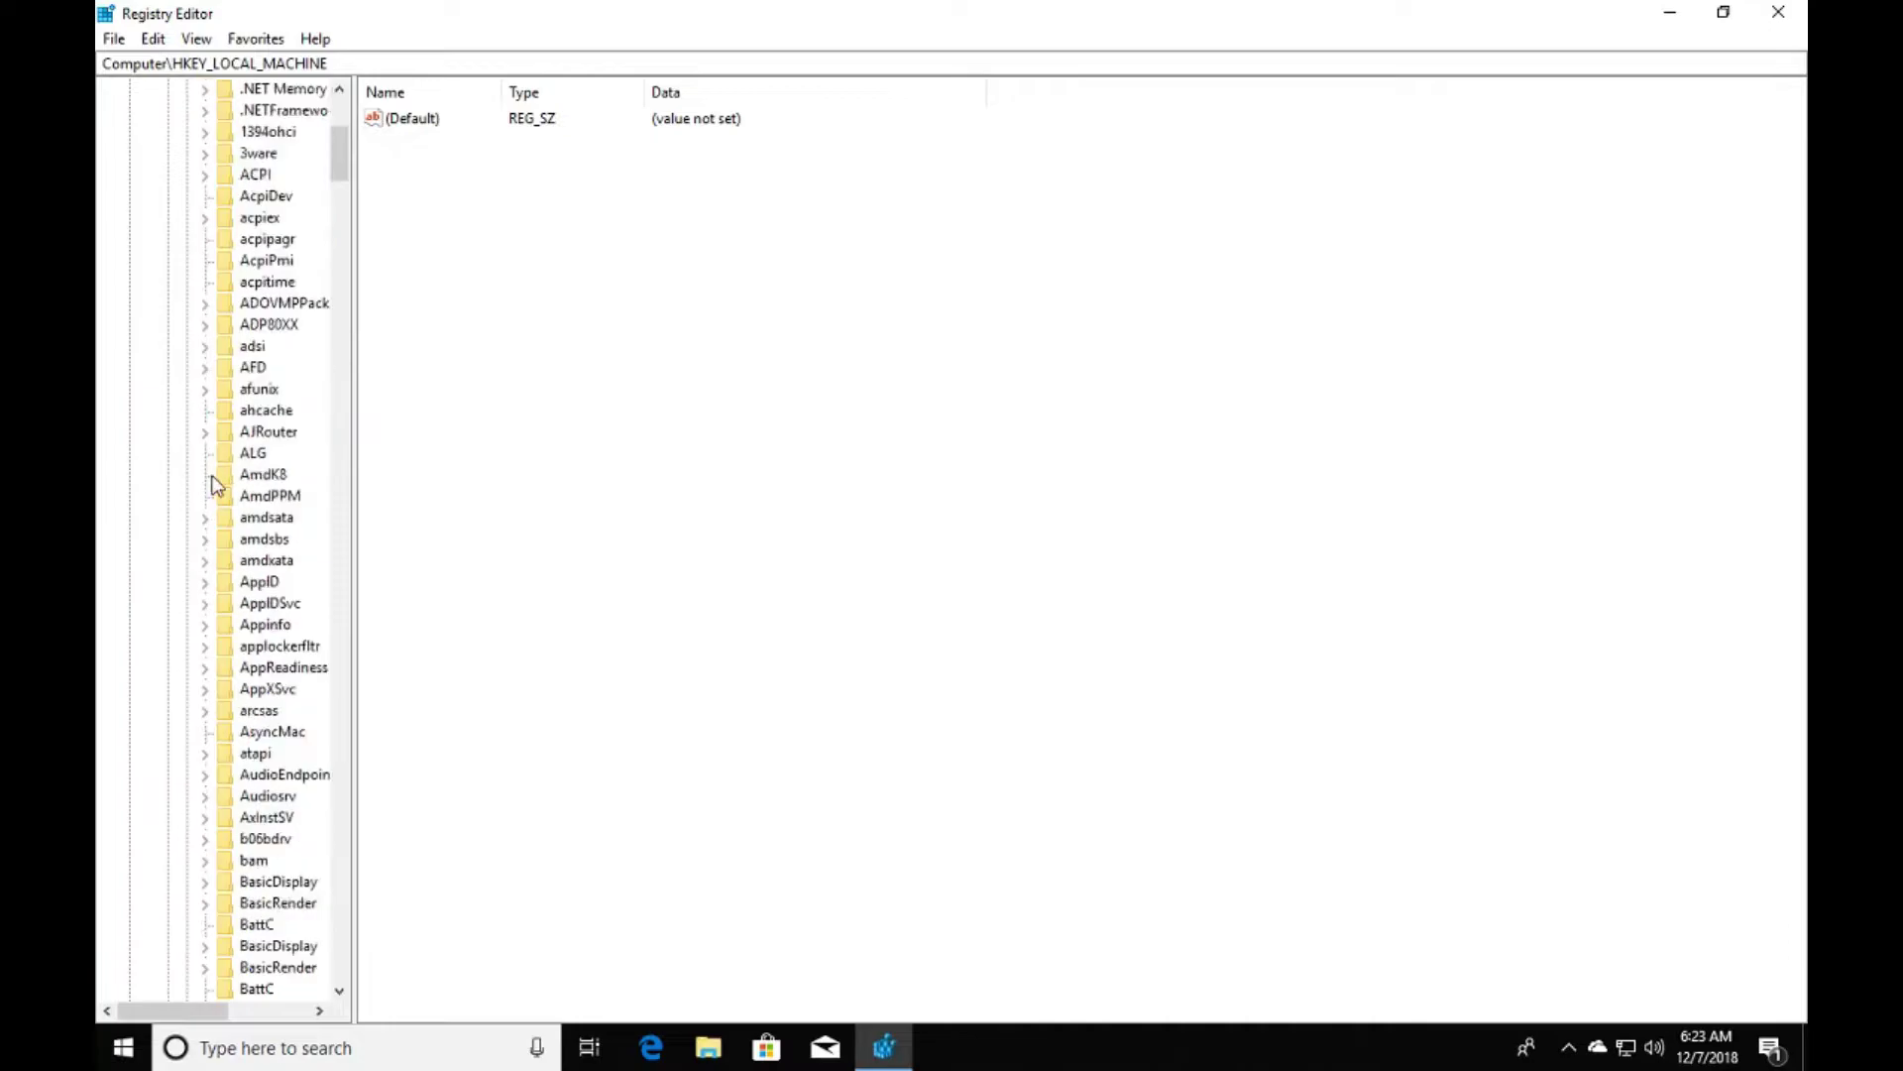
scroll(191, 531, down, 20)
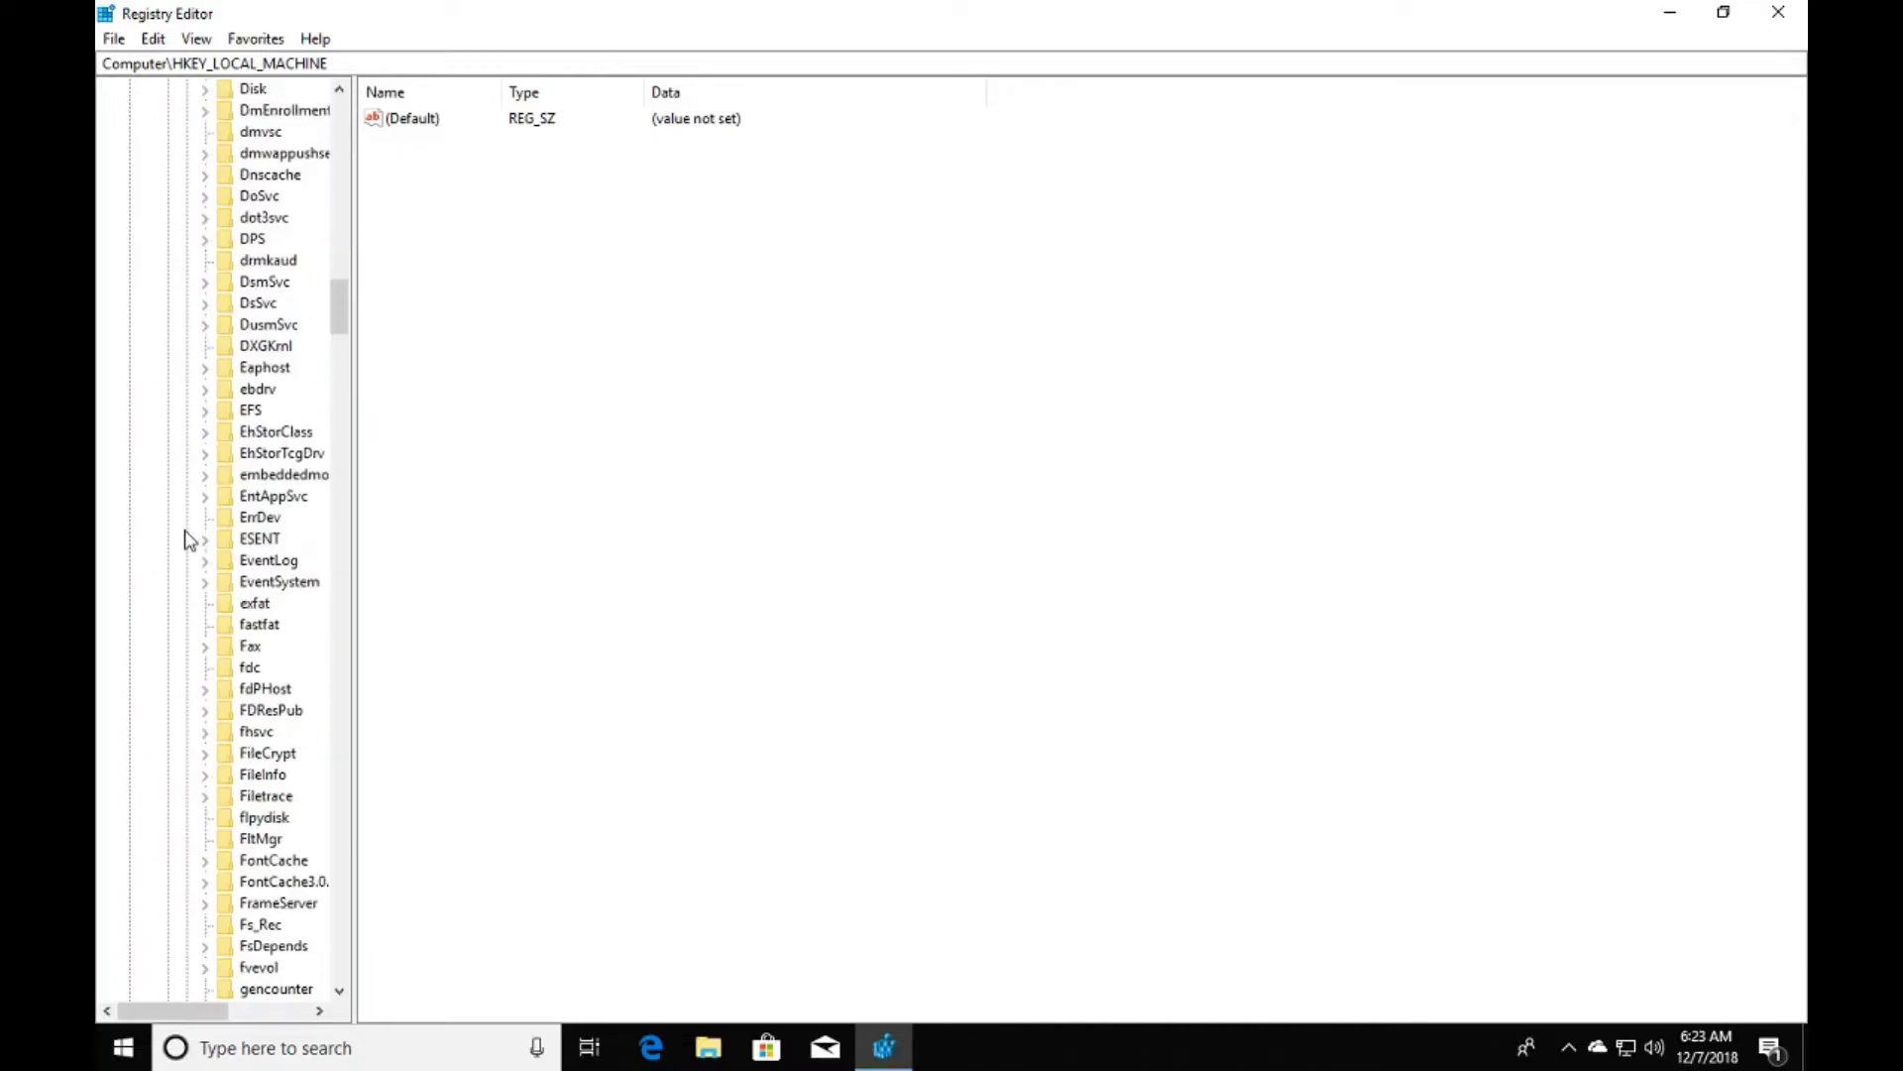
scroll(184, 543, down, 15)
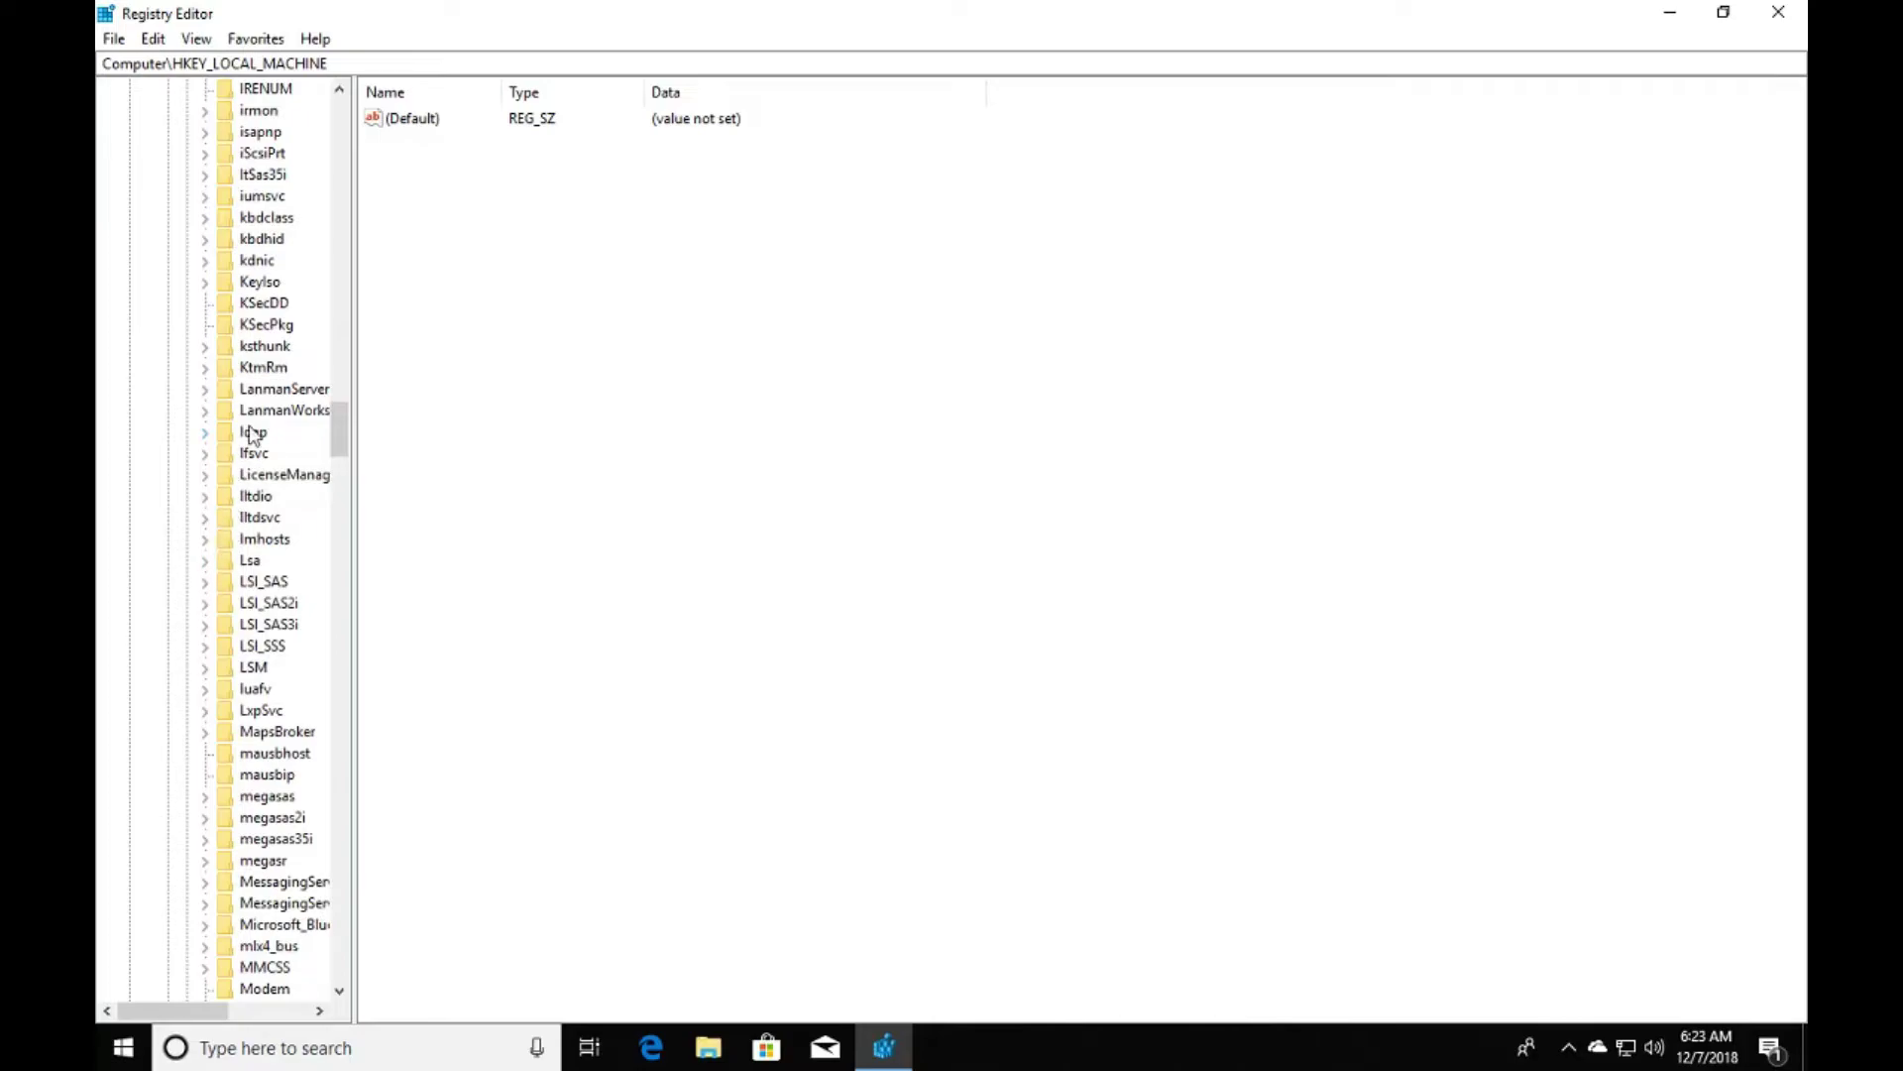
click(204, 388)
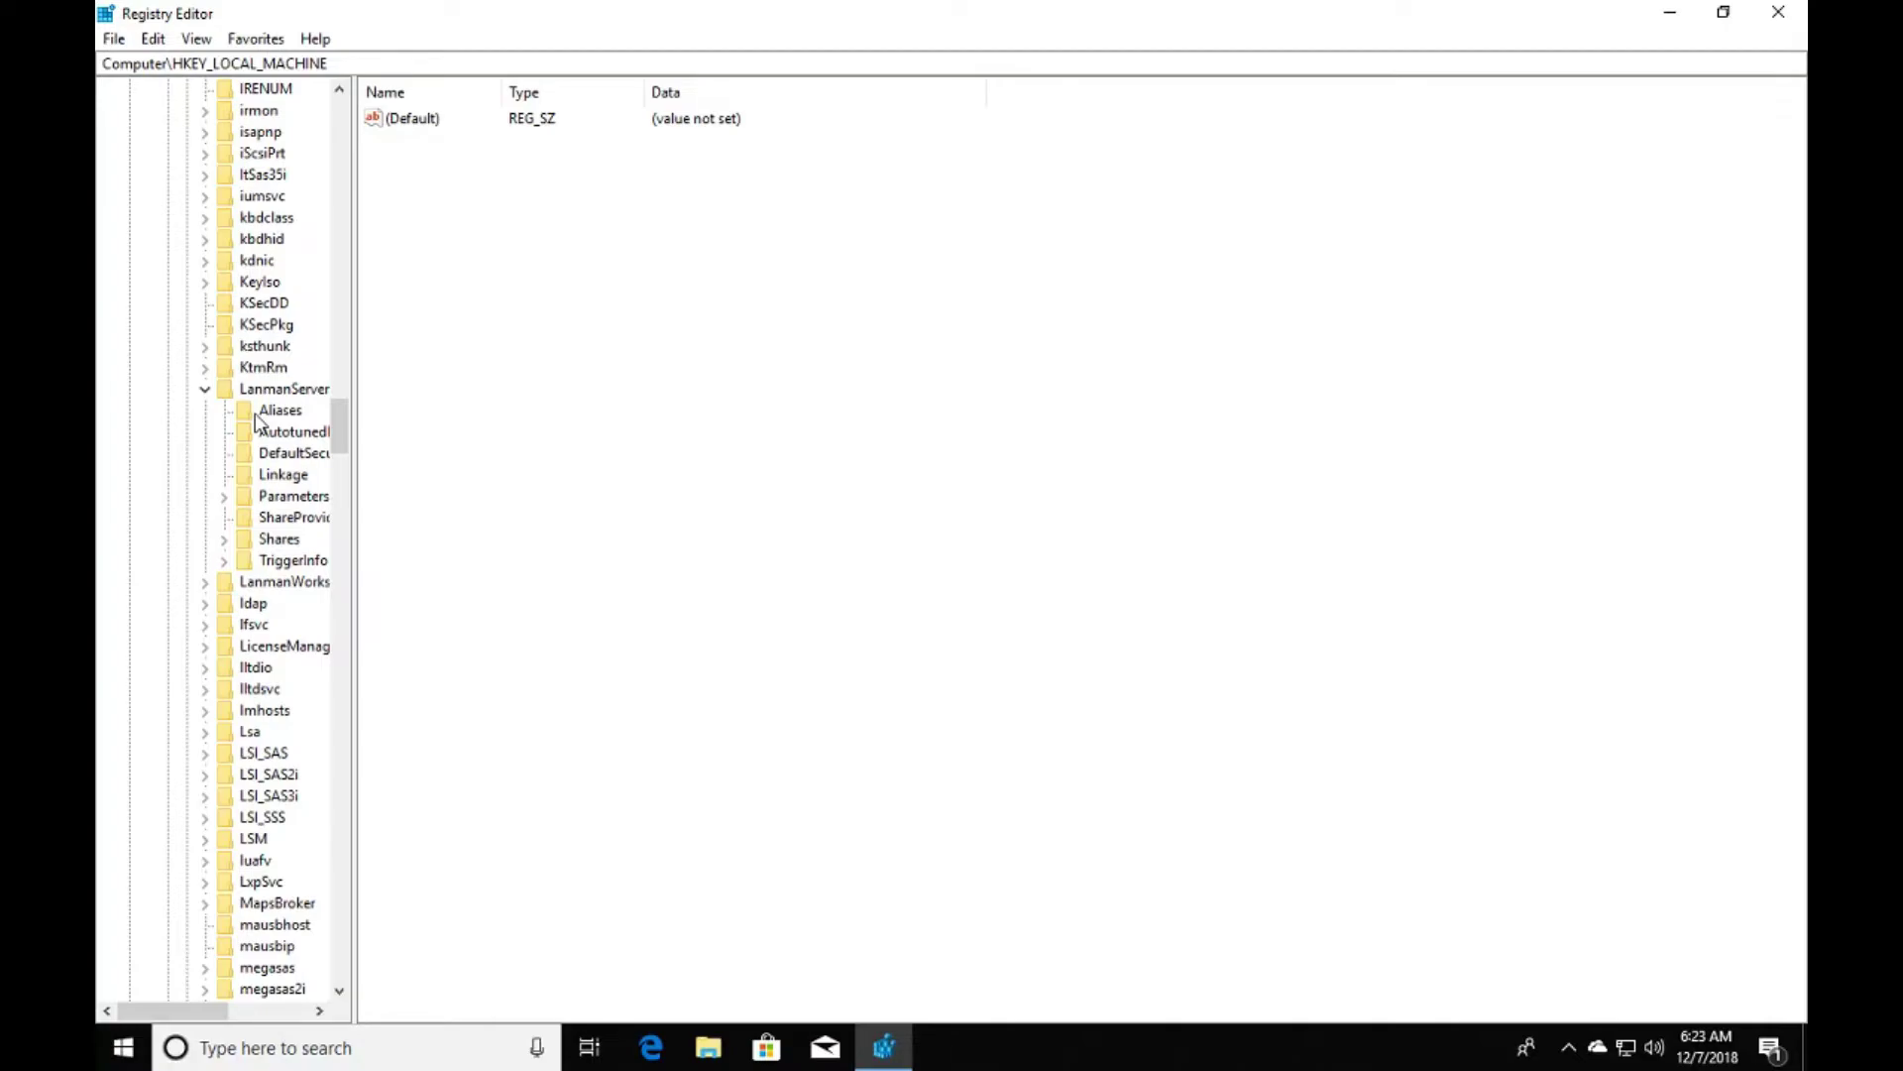
click(245, 503)
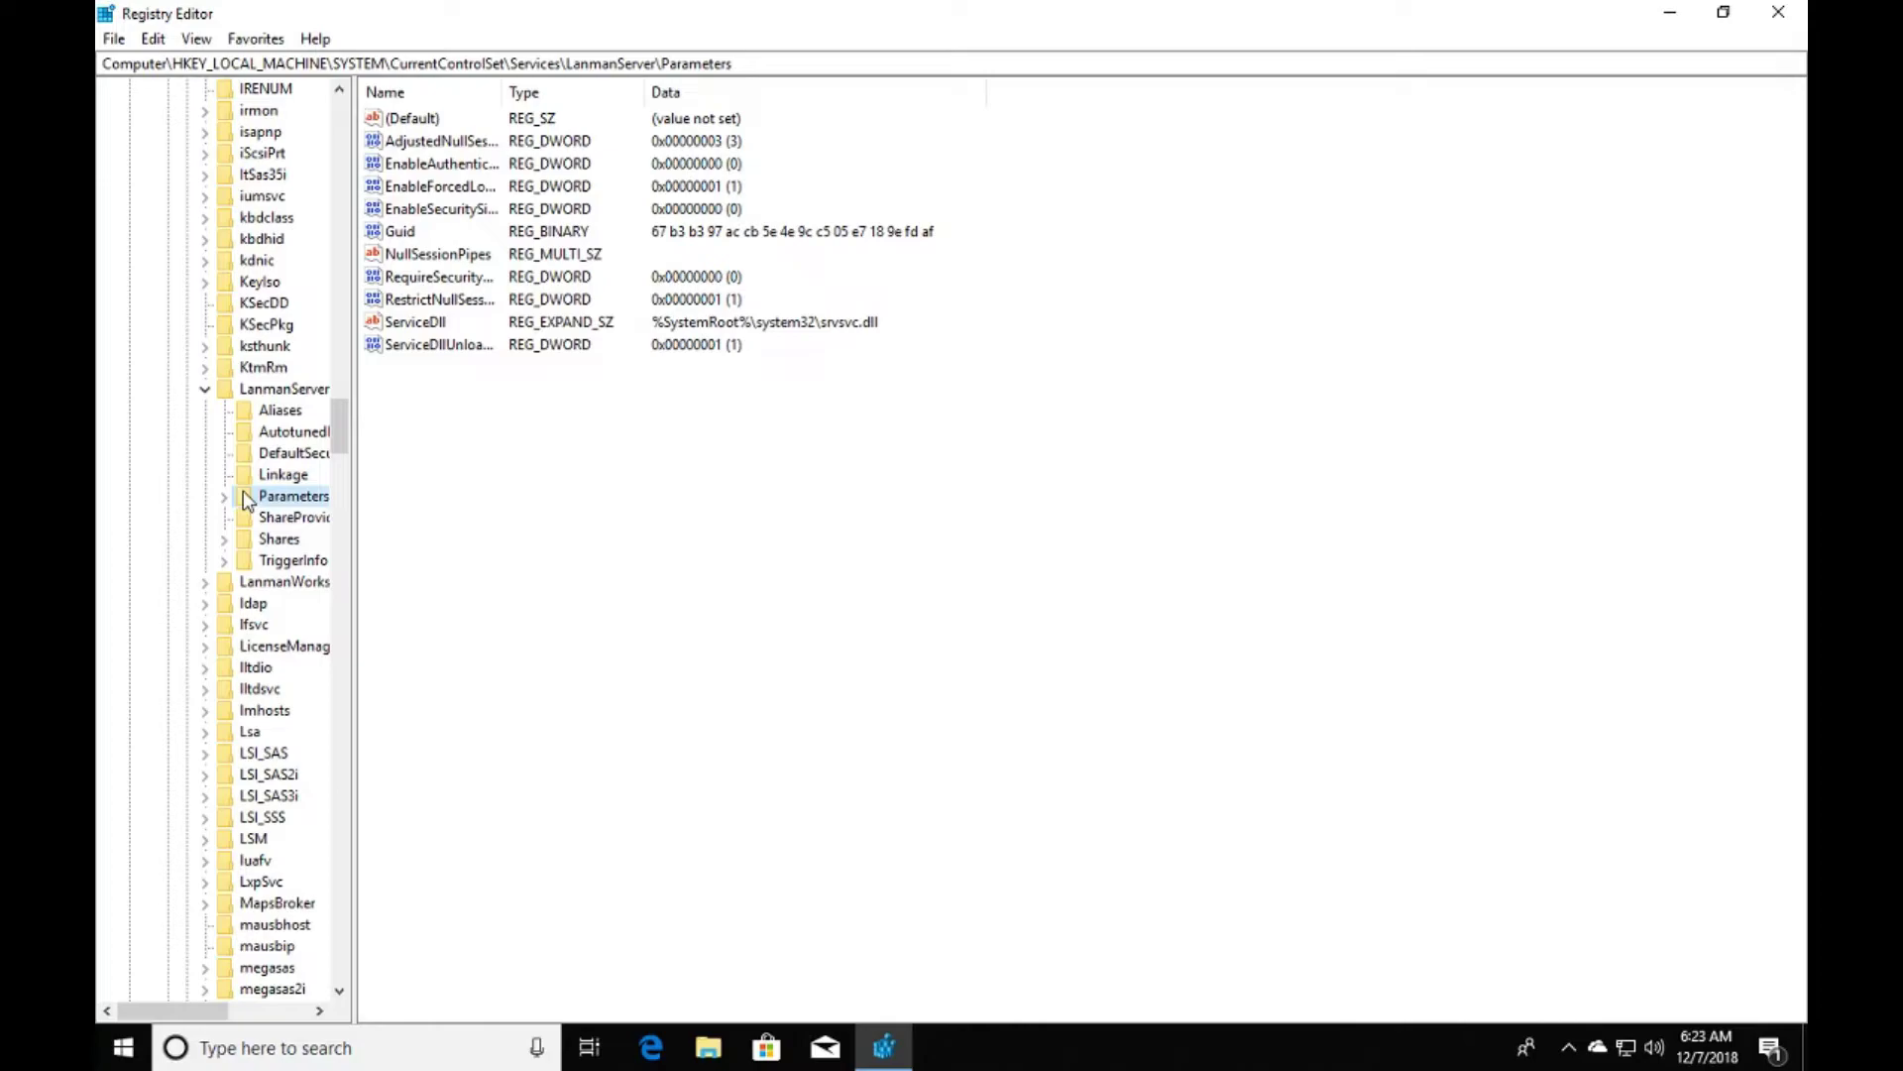
- Create a new DWORD (32-bit) value named SMB1 in Parameters
click(154, 40)
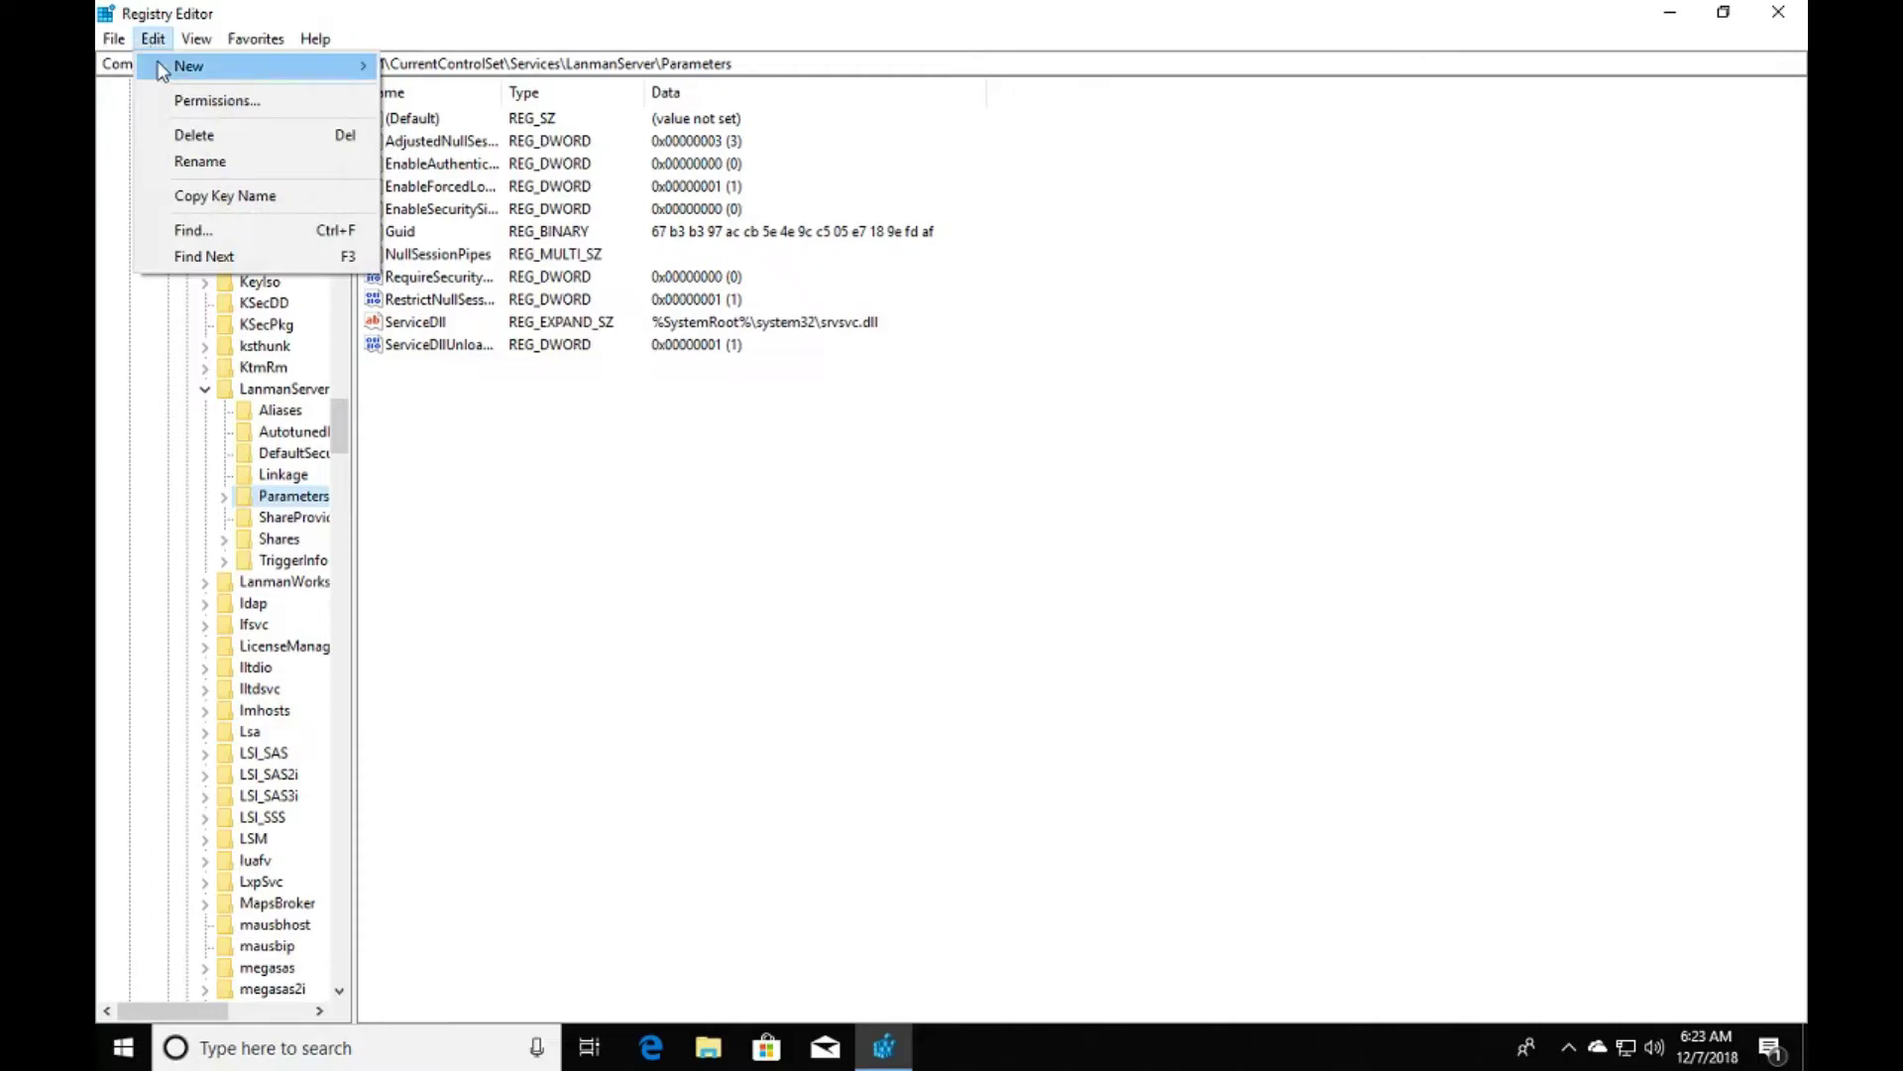
mouse_move(161, 71)
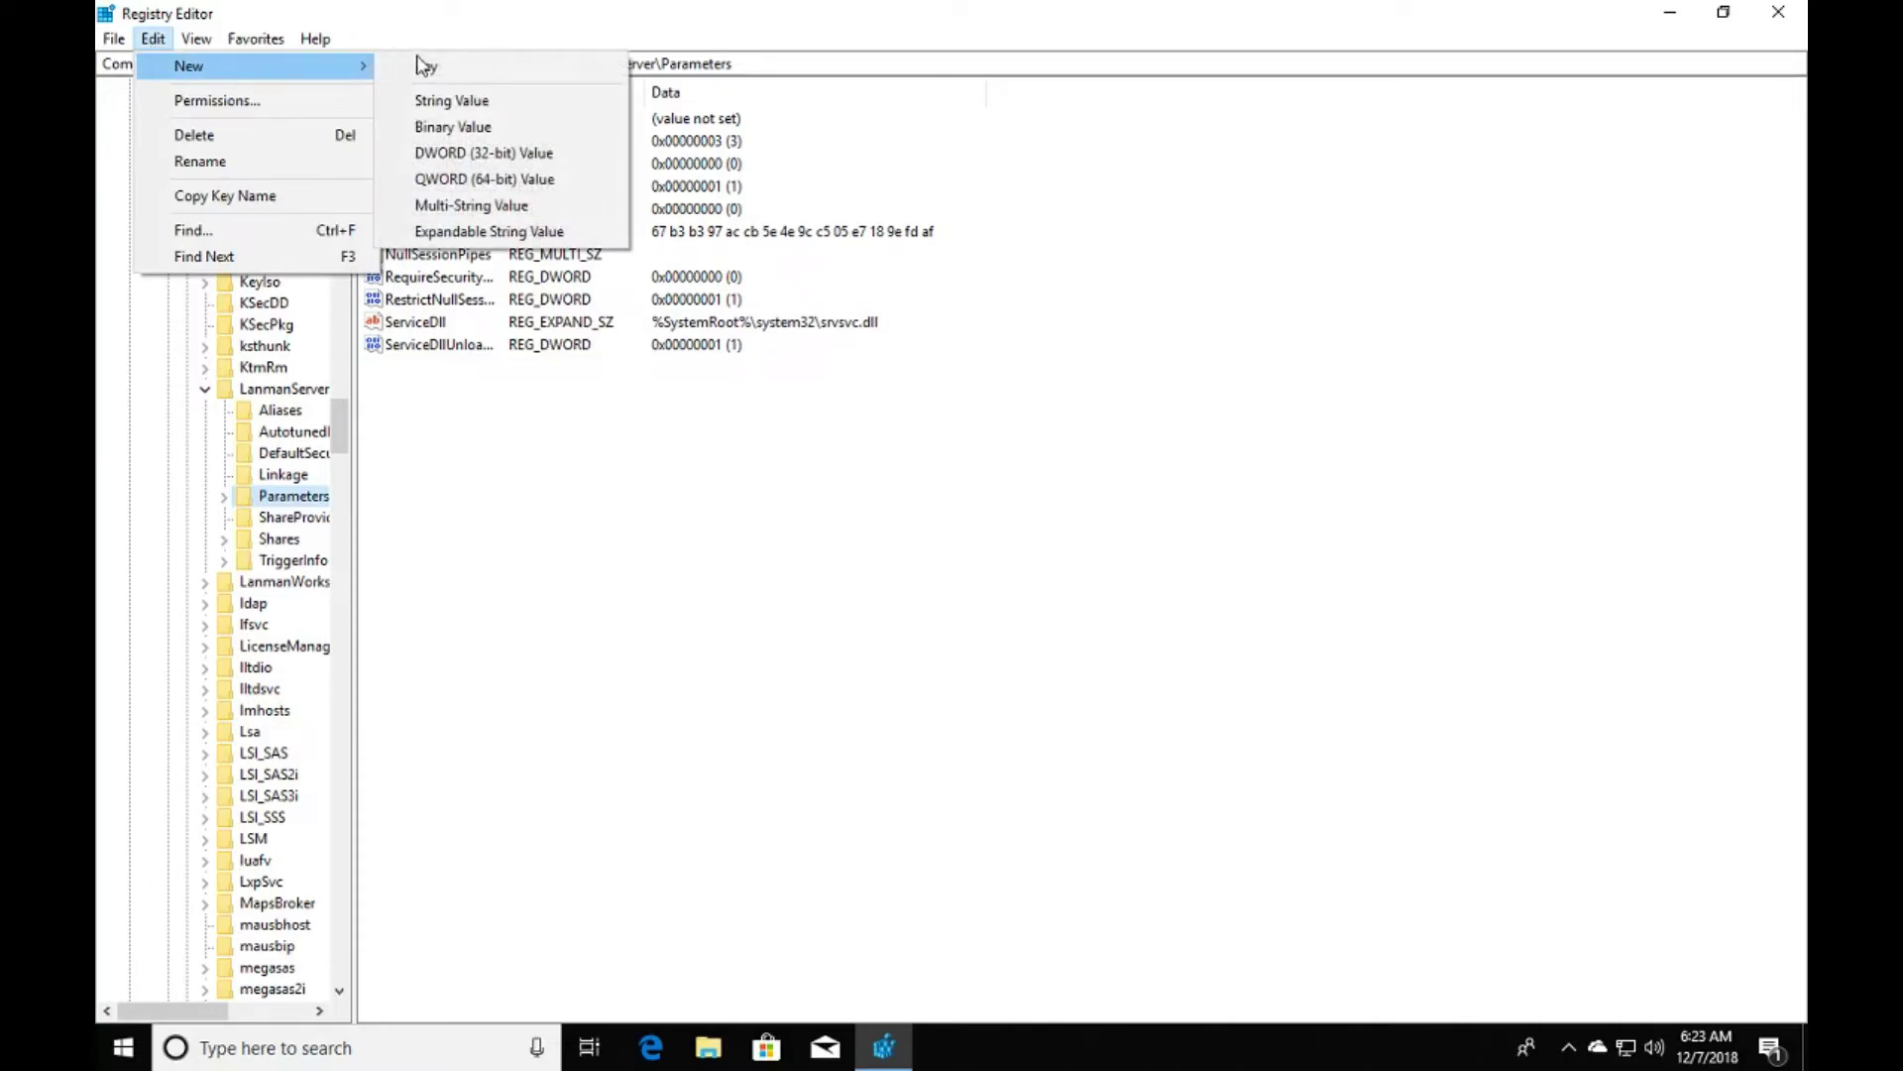
click(456, 151)
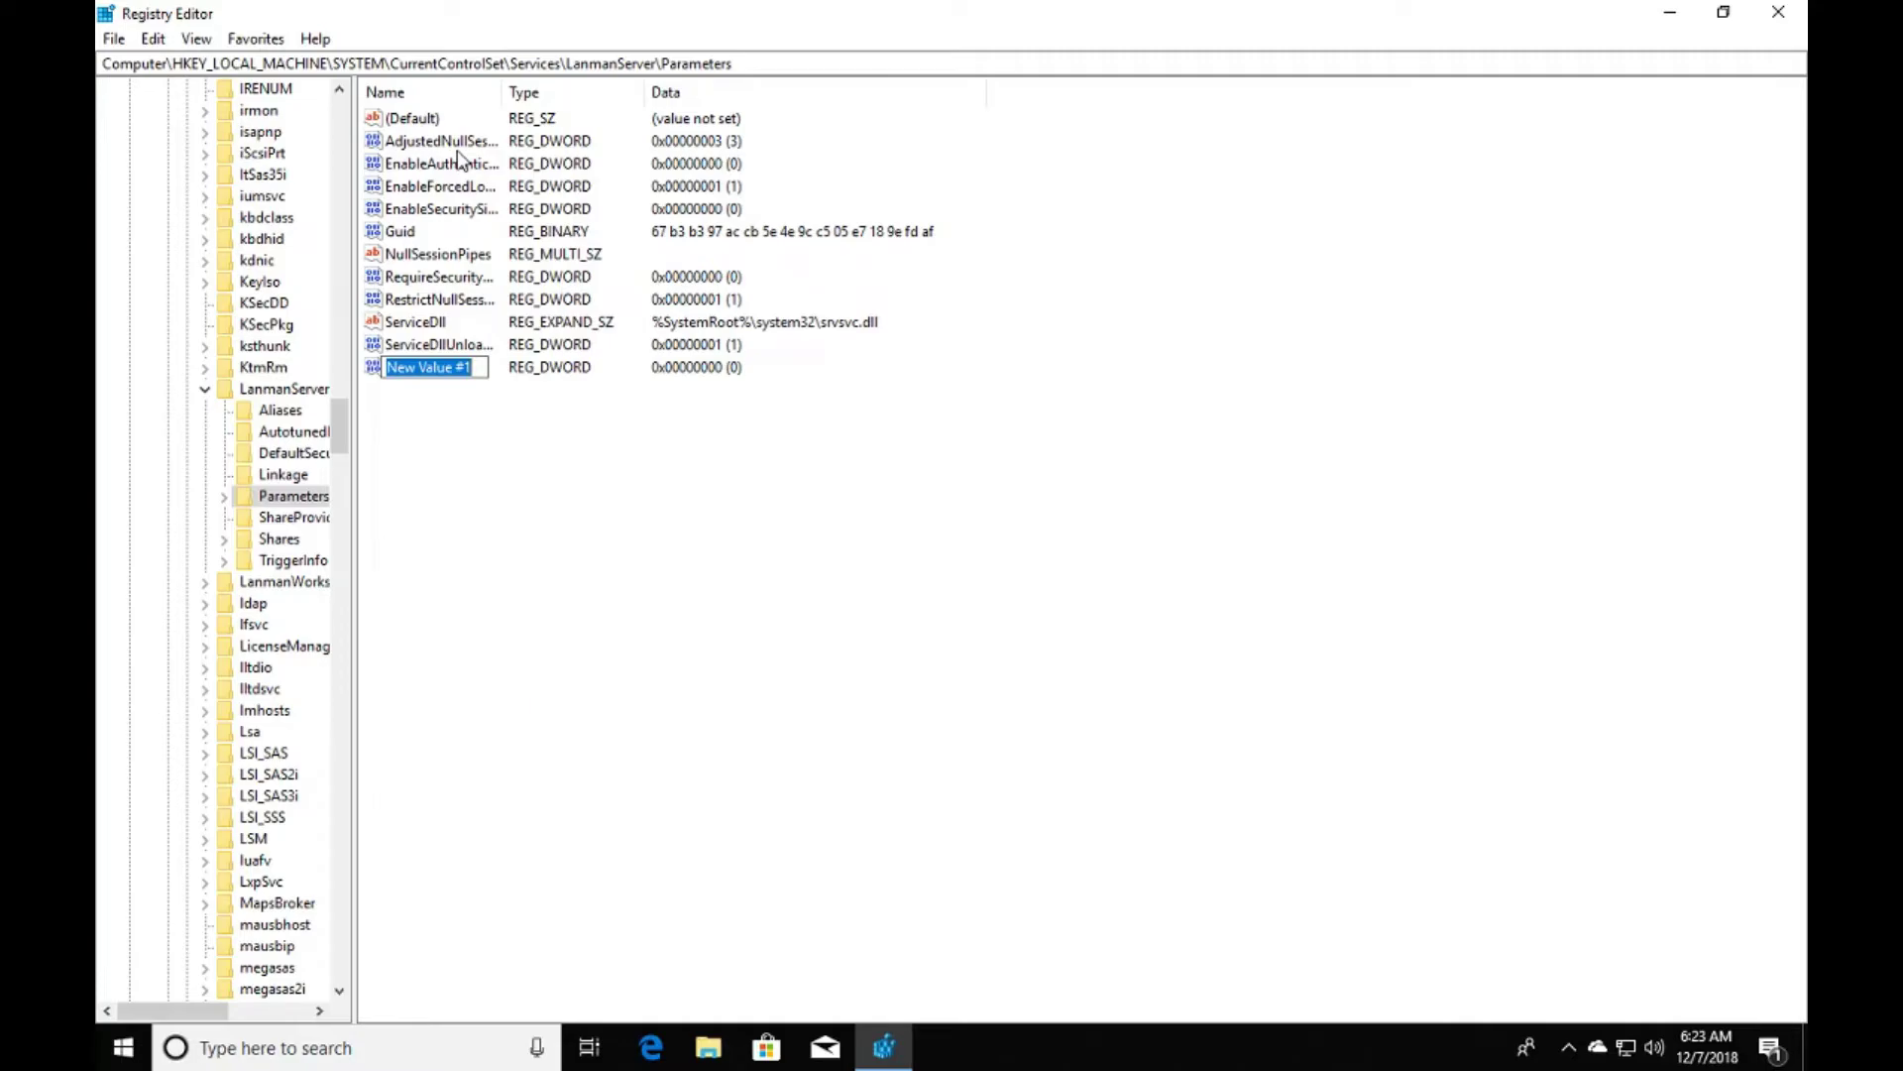
text(S)
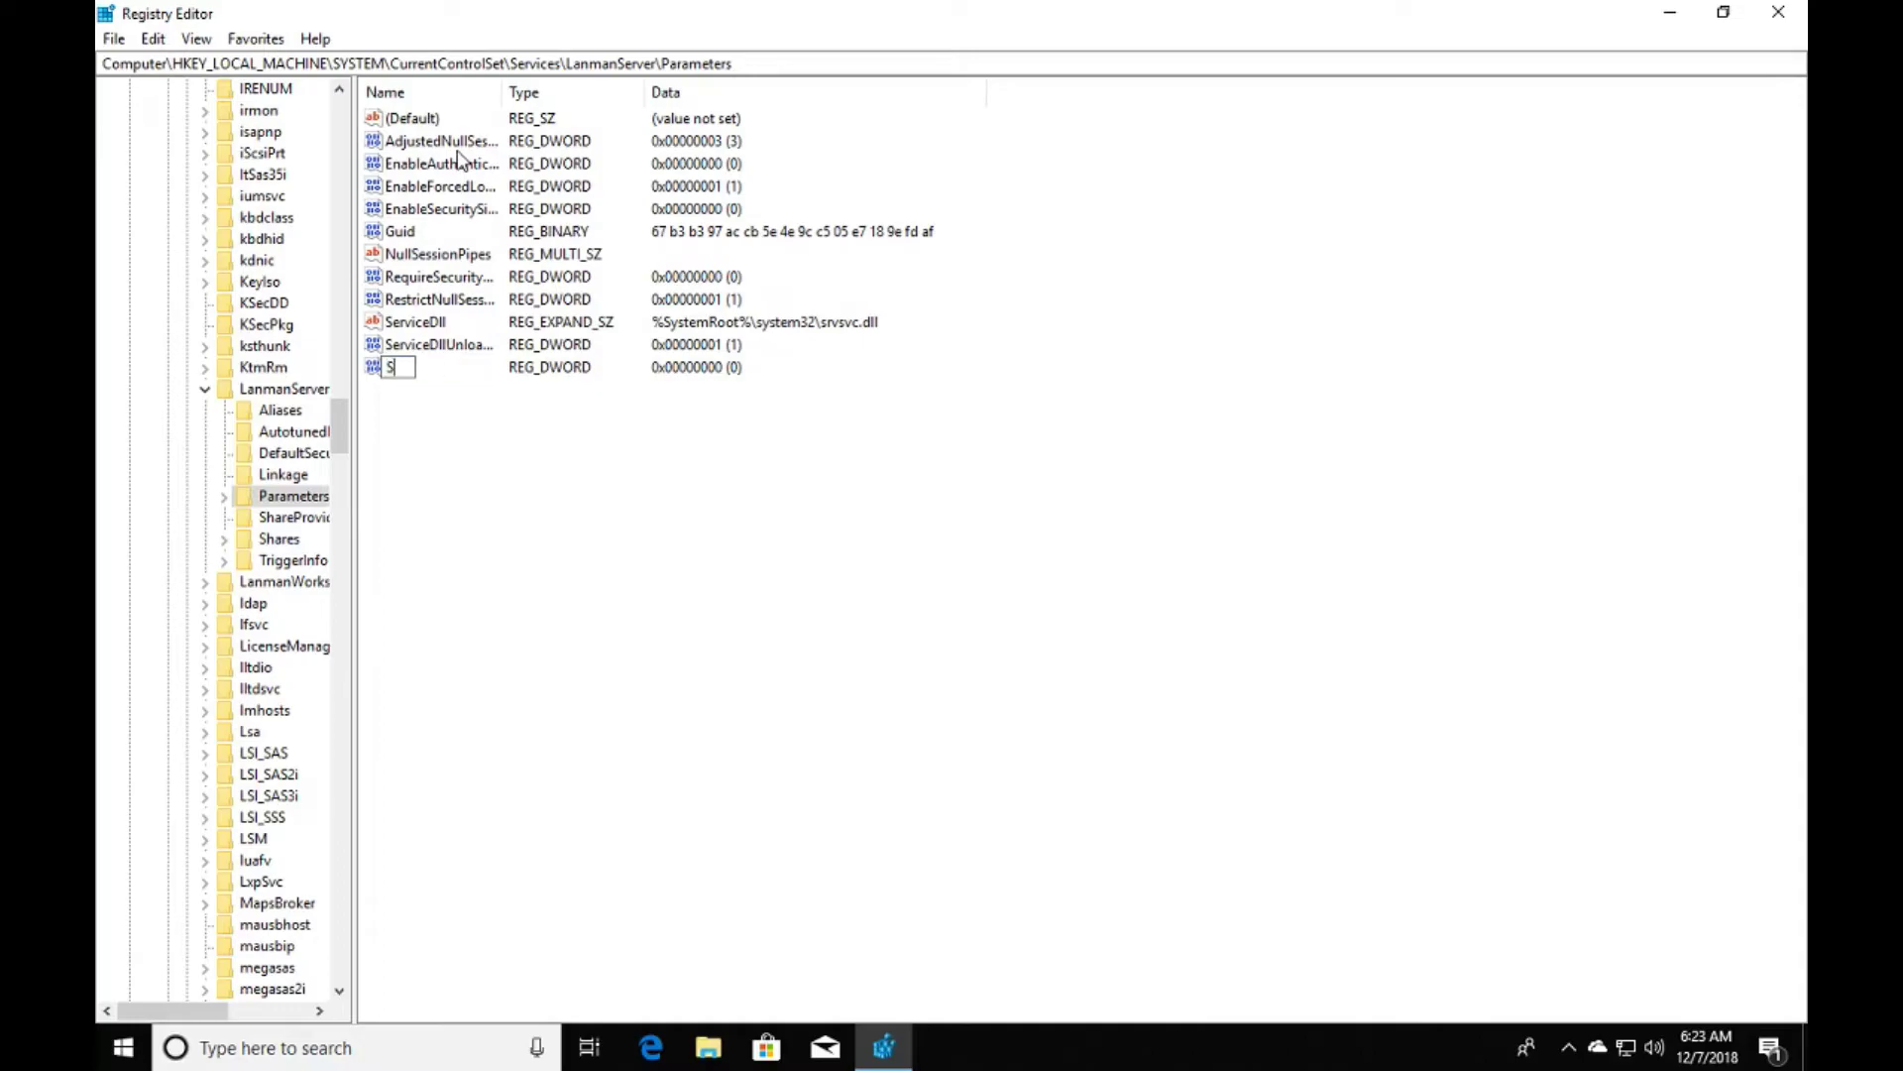
text(MB1)
key(Return)
- Set the SMB1 value data to 1
double_click(374, 369)
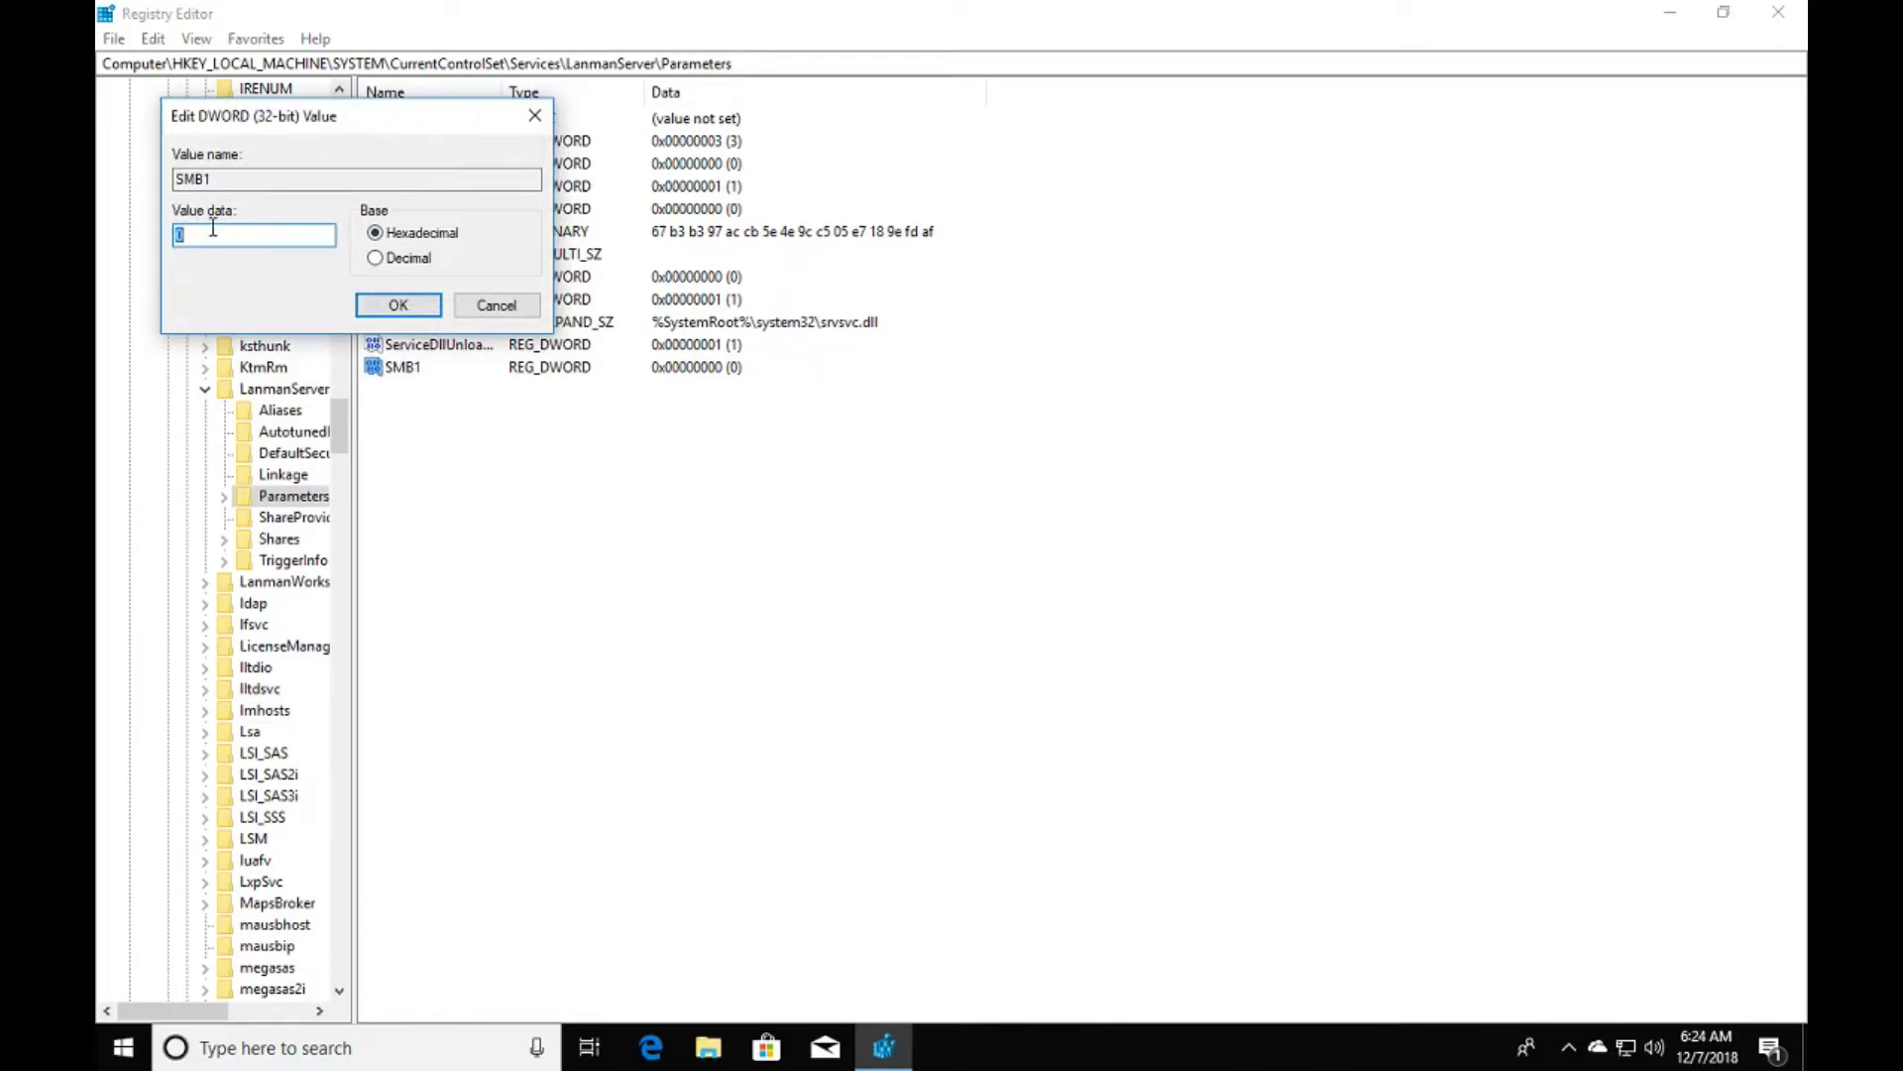
key(BackSpace)
text(1)
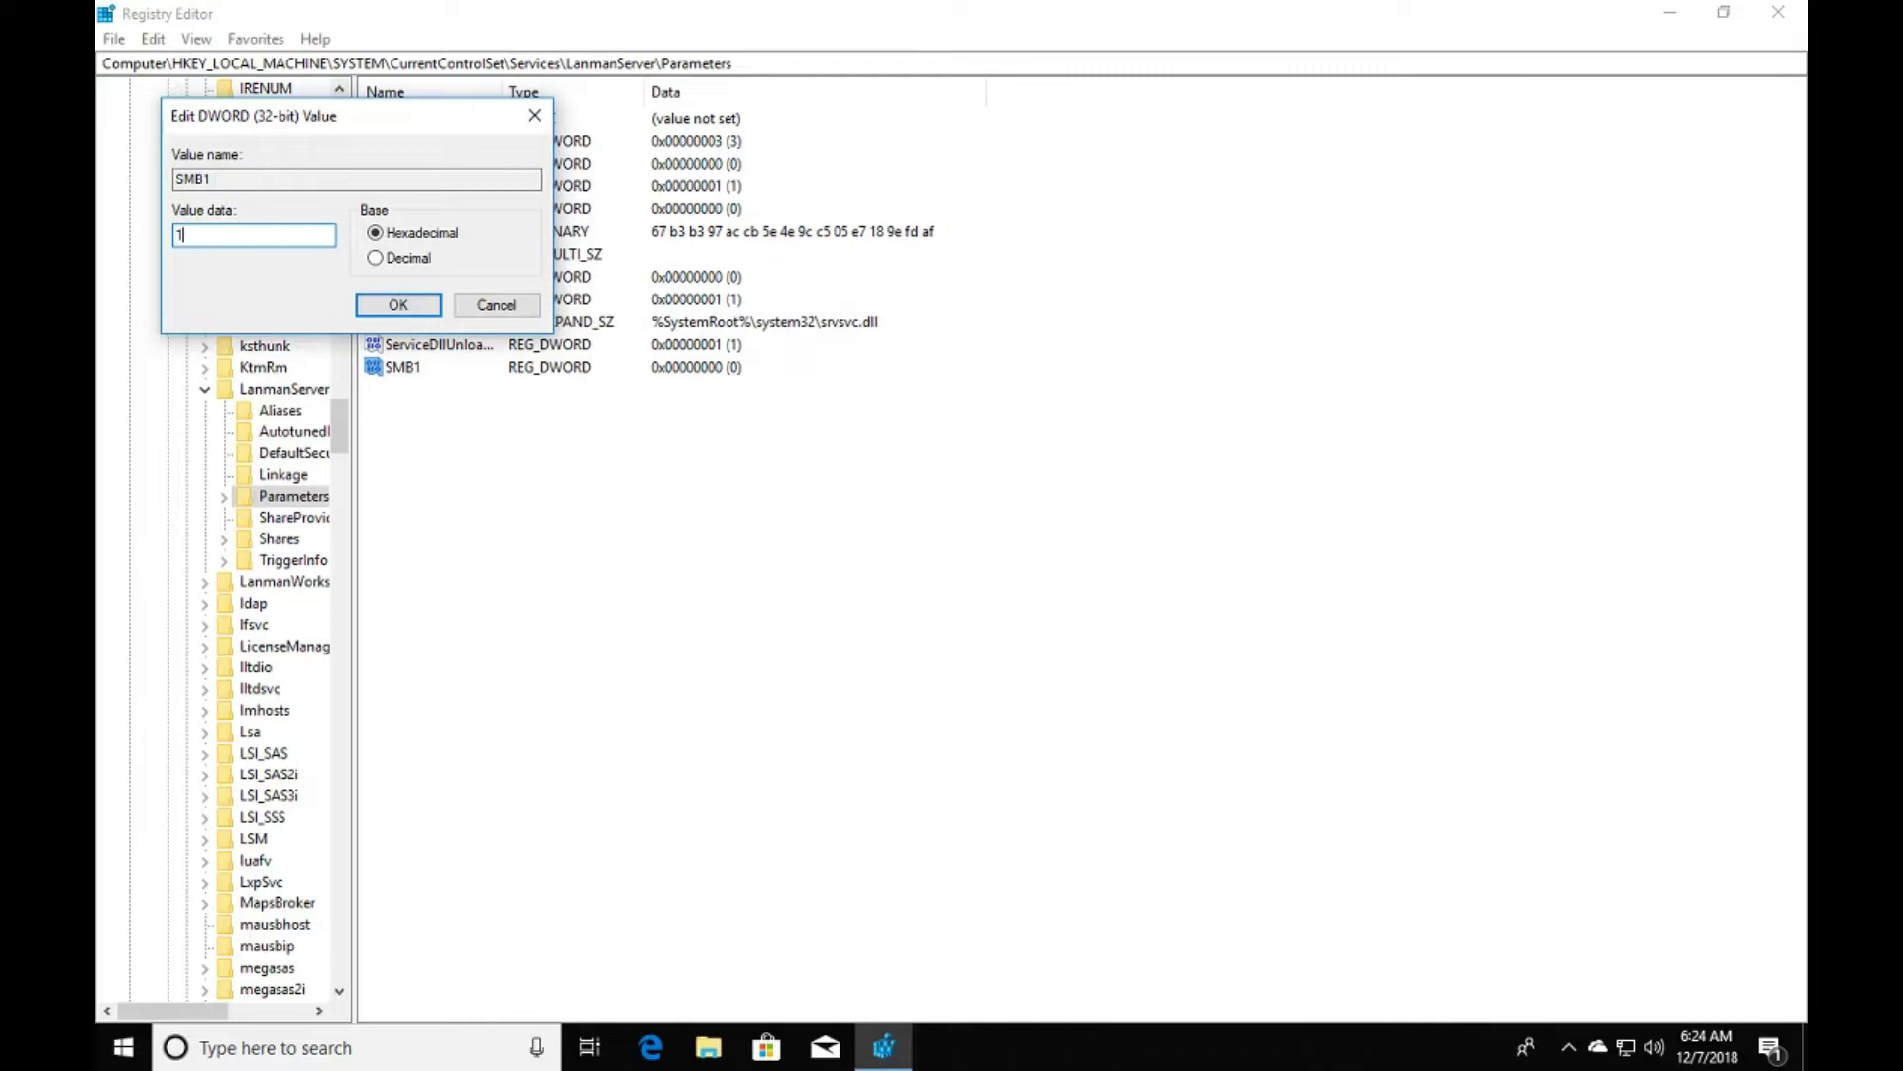
click(397, 305)
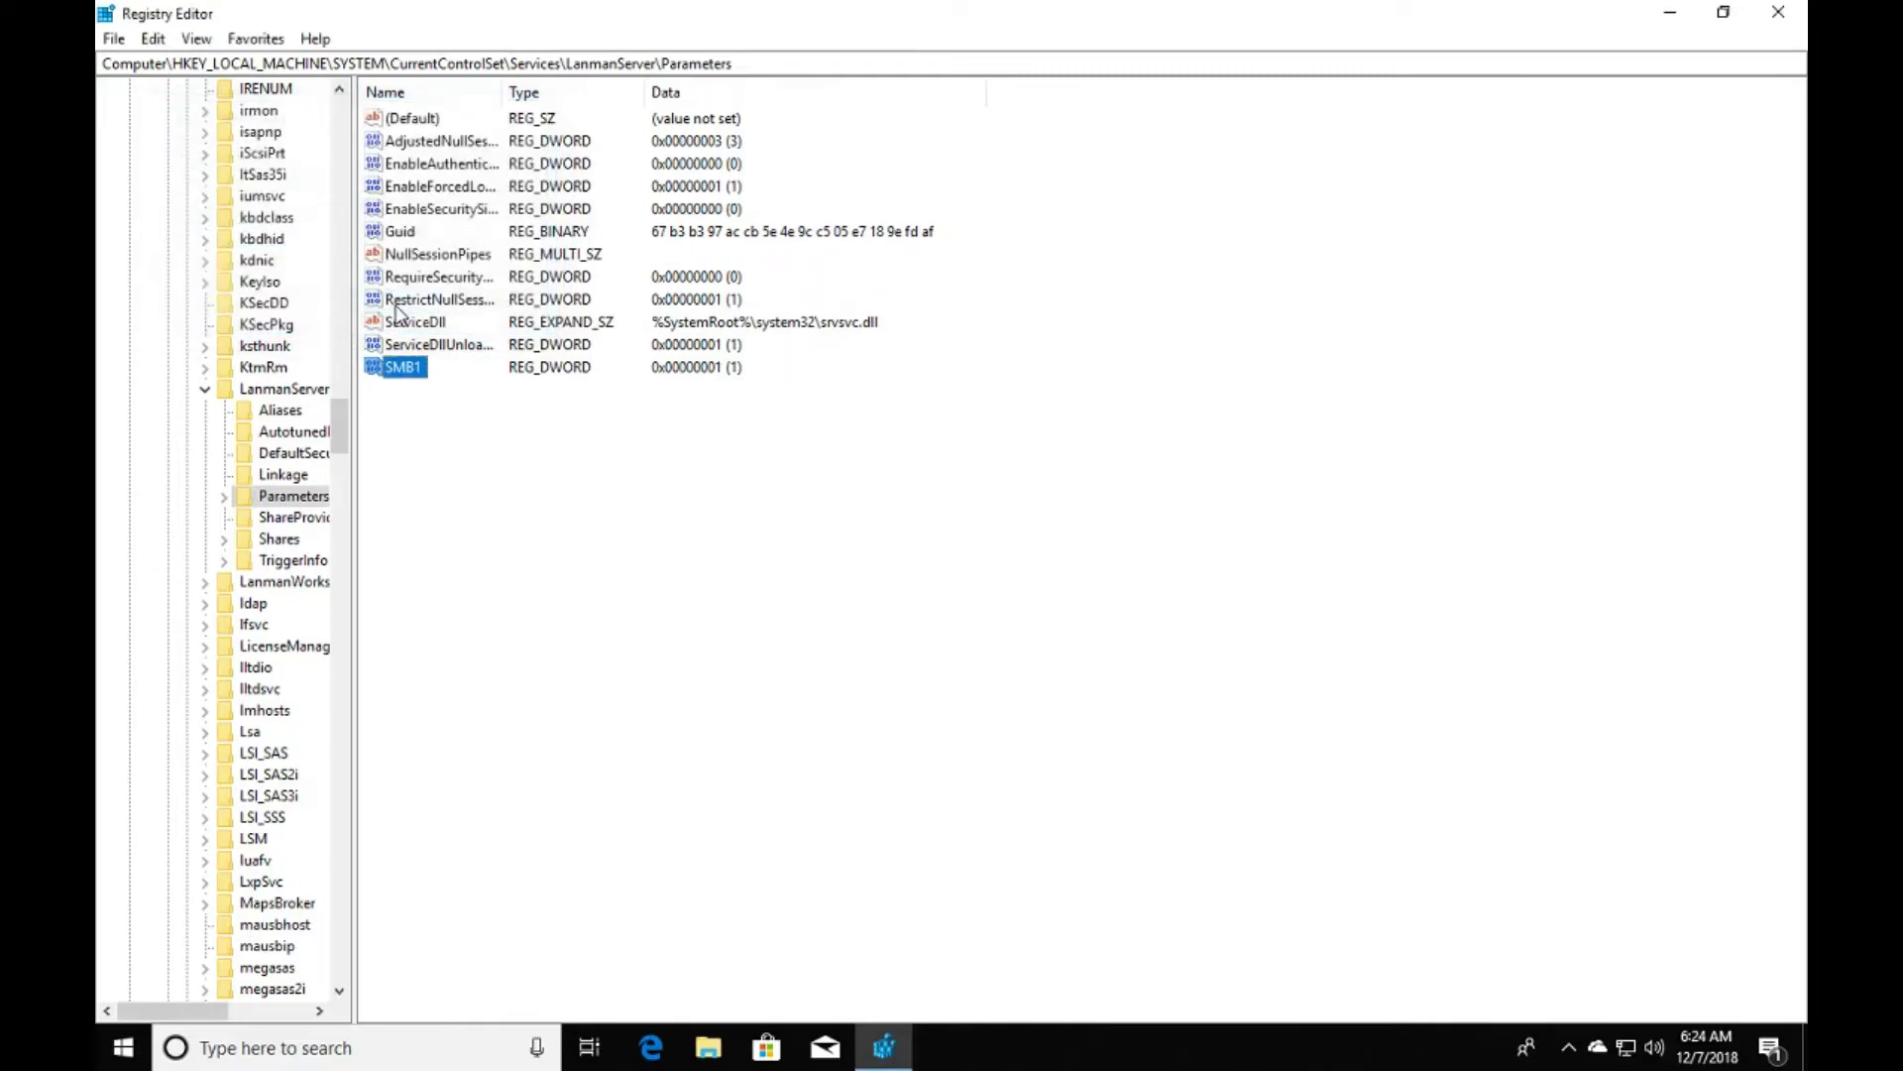
- Close Registry Editor and view the devices in File Explorer's Network view
click(1780, 14)
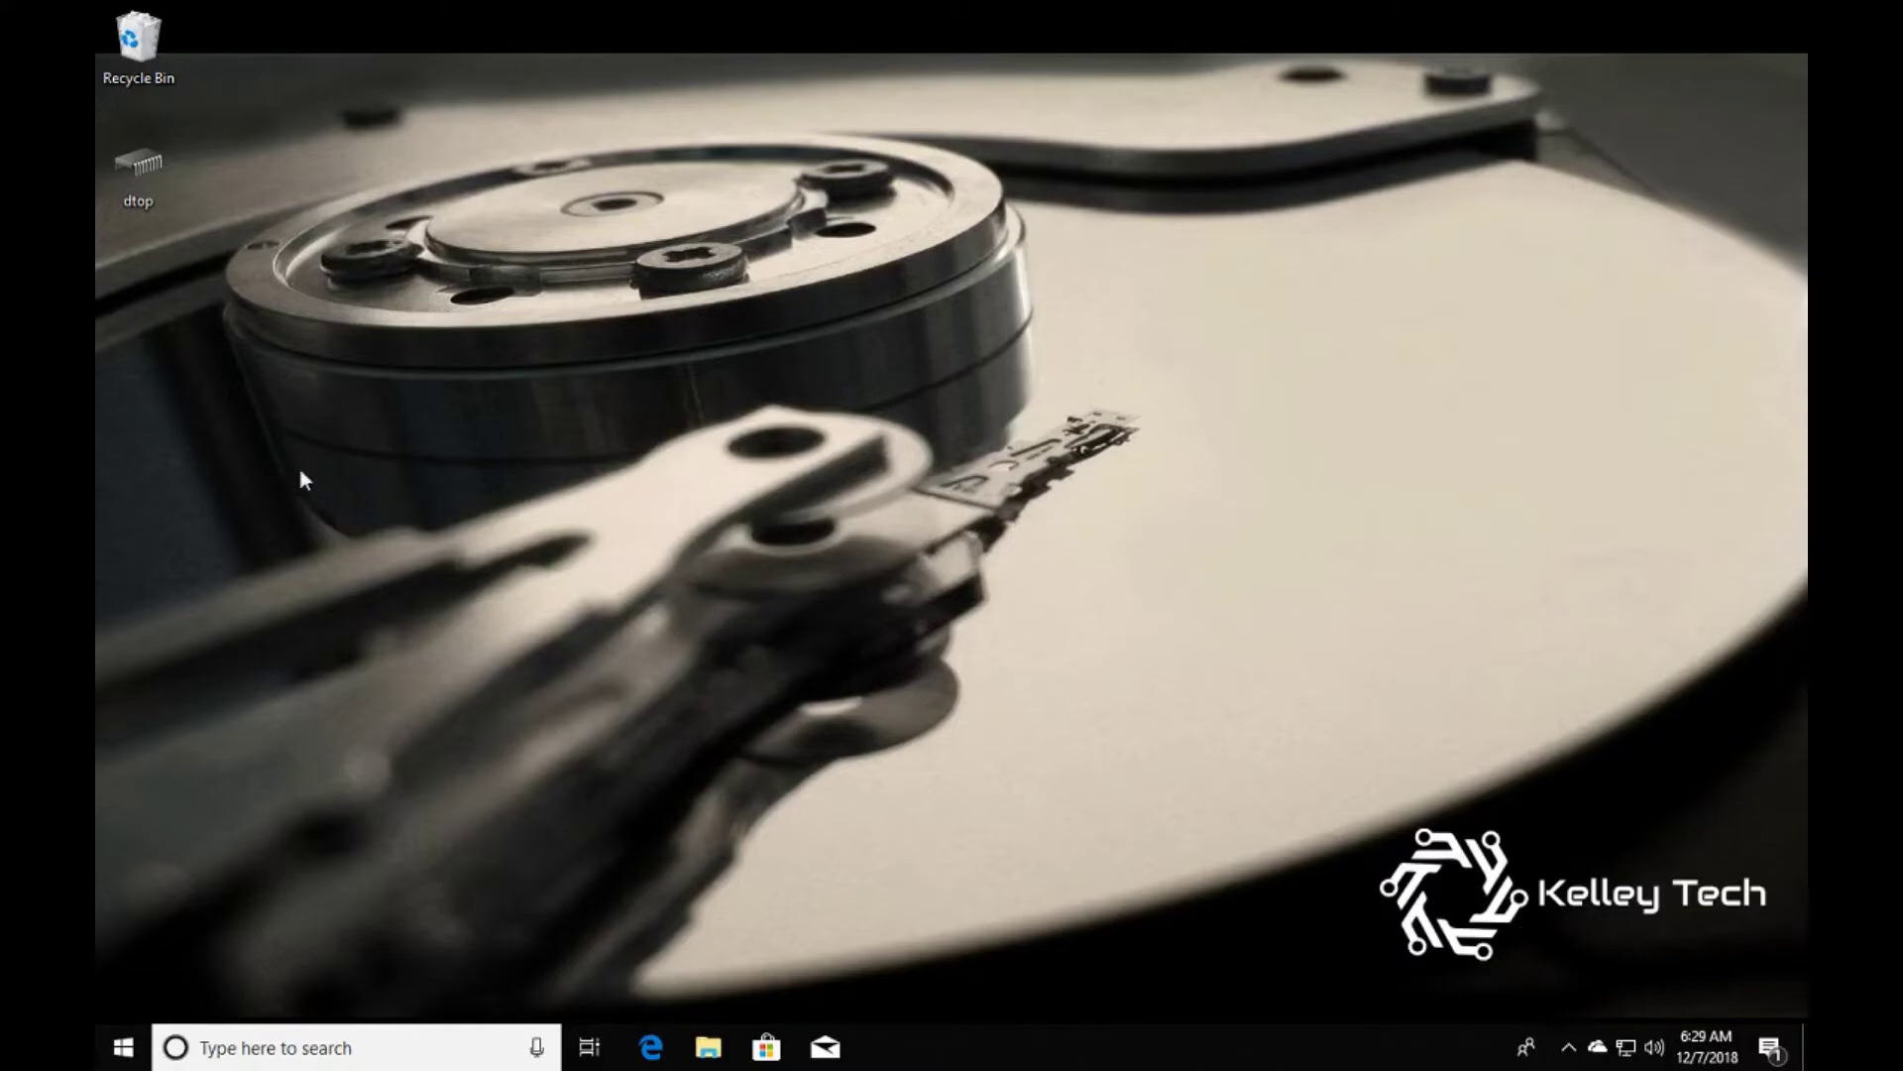
click(710, 1051)
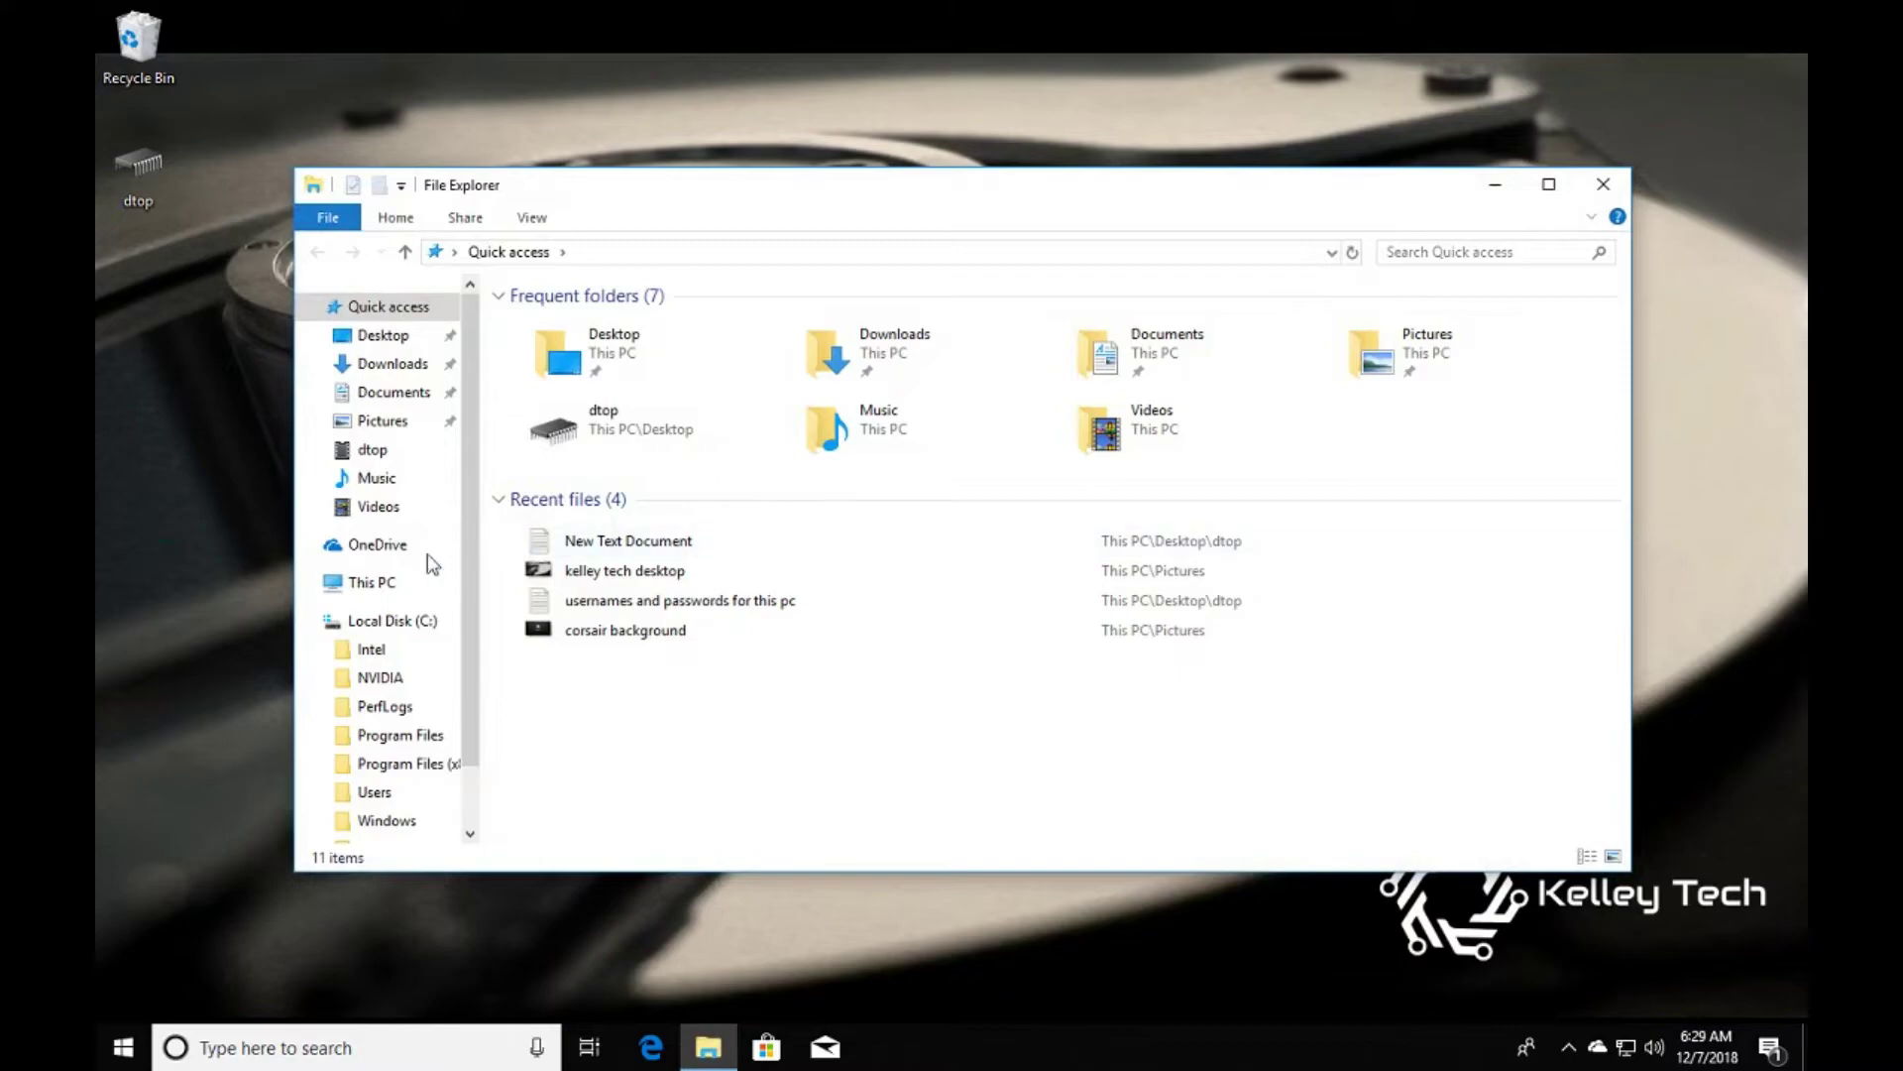
scroll(467, 468, down, 1)
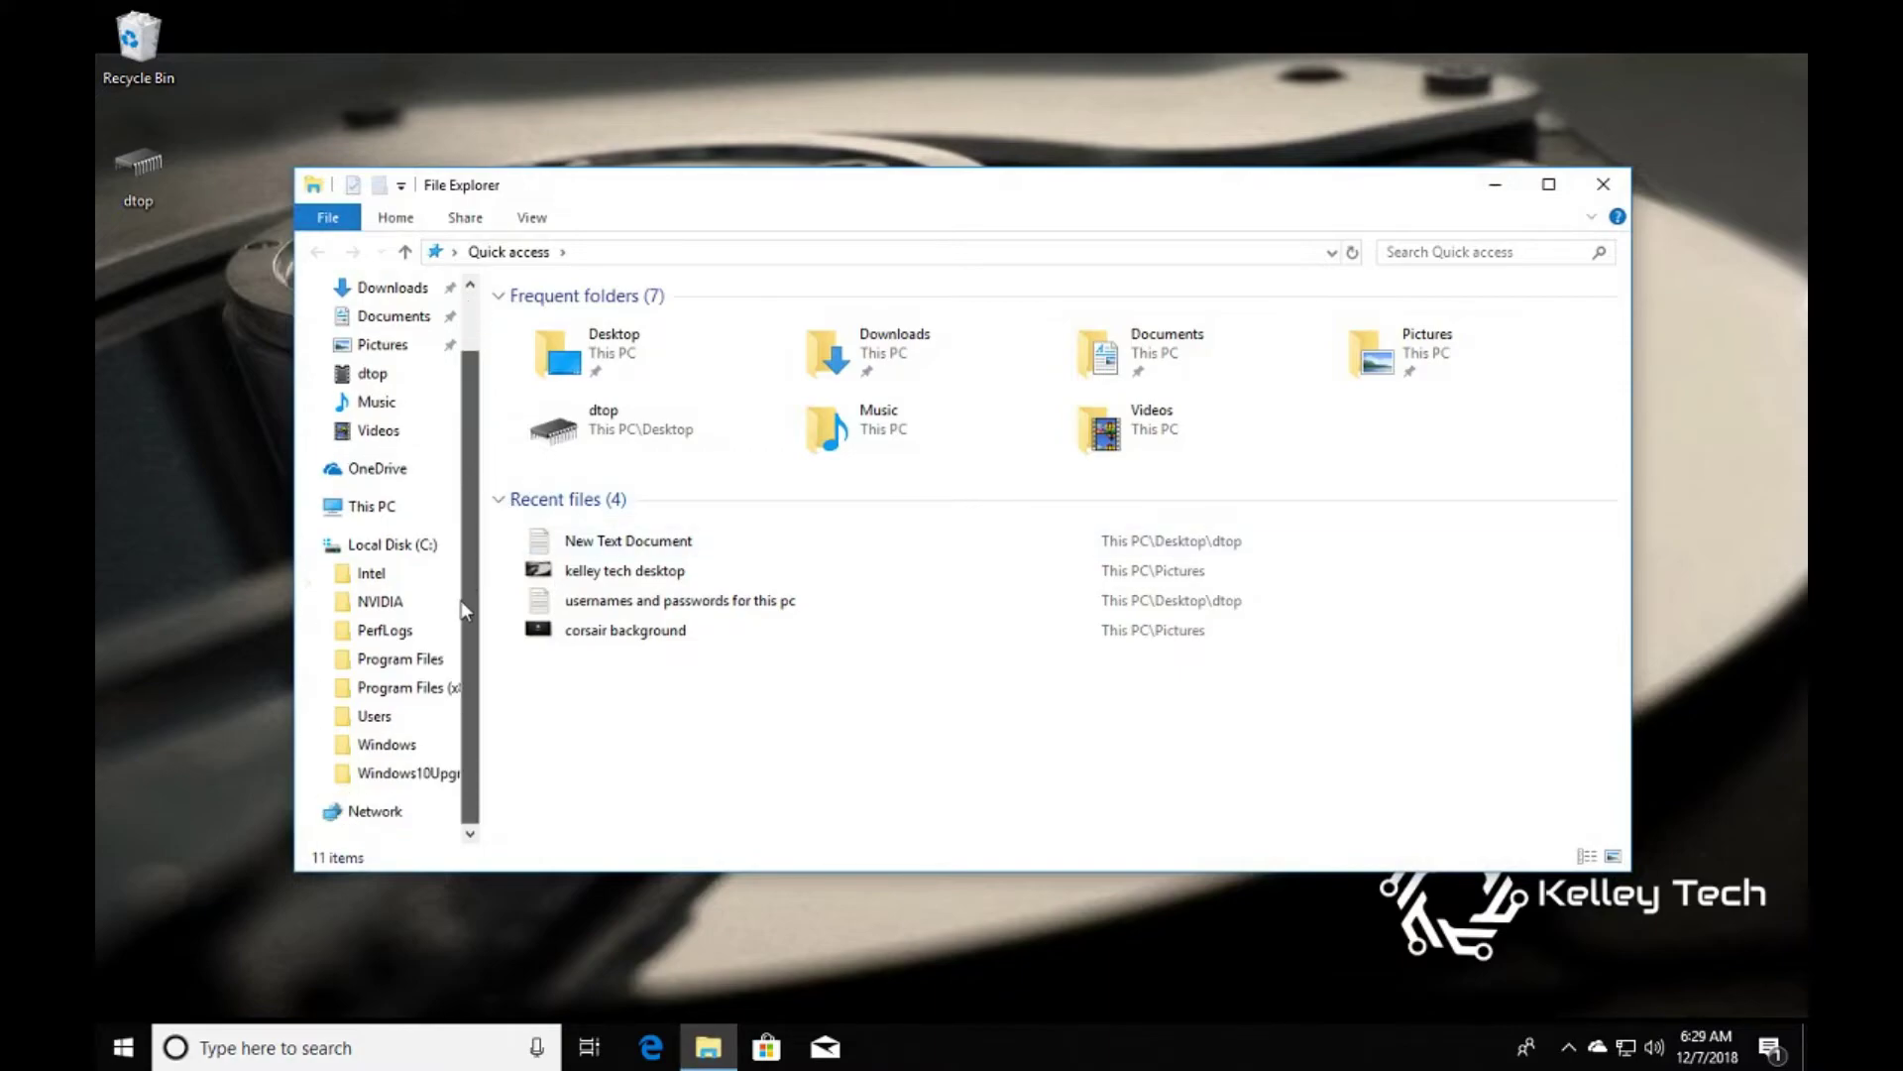
click(376, 823)
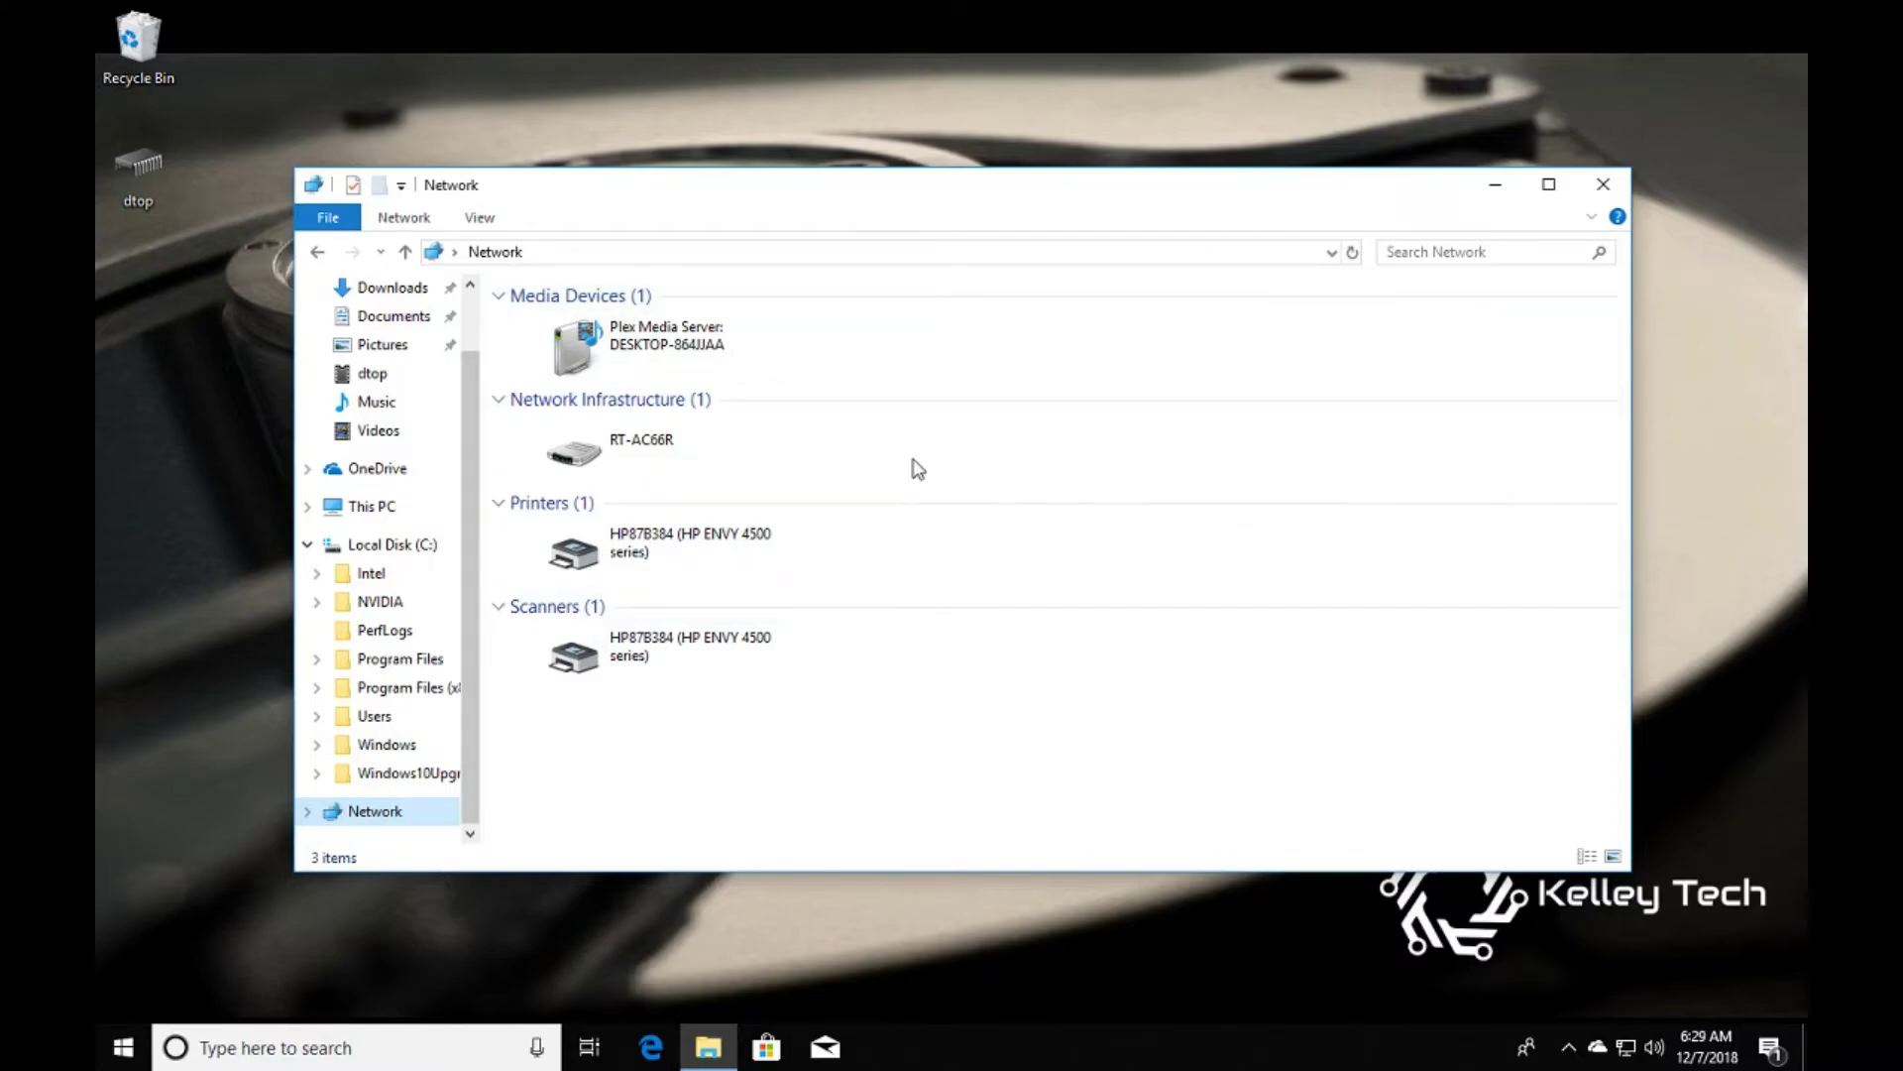
click(1606, 191)
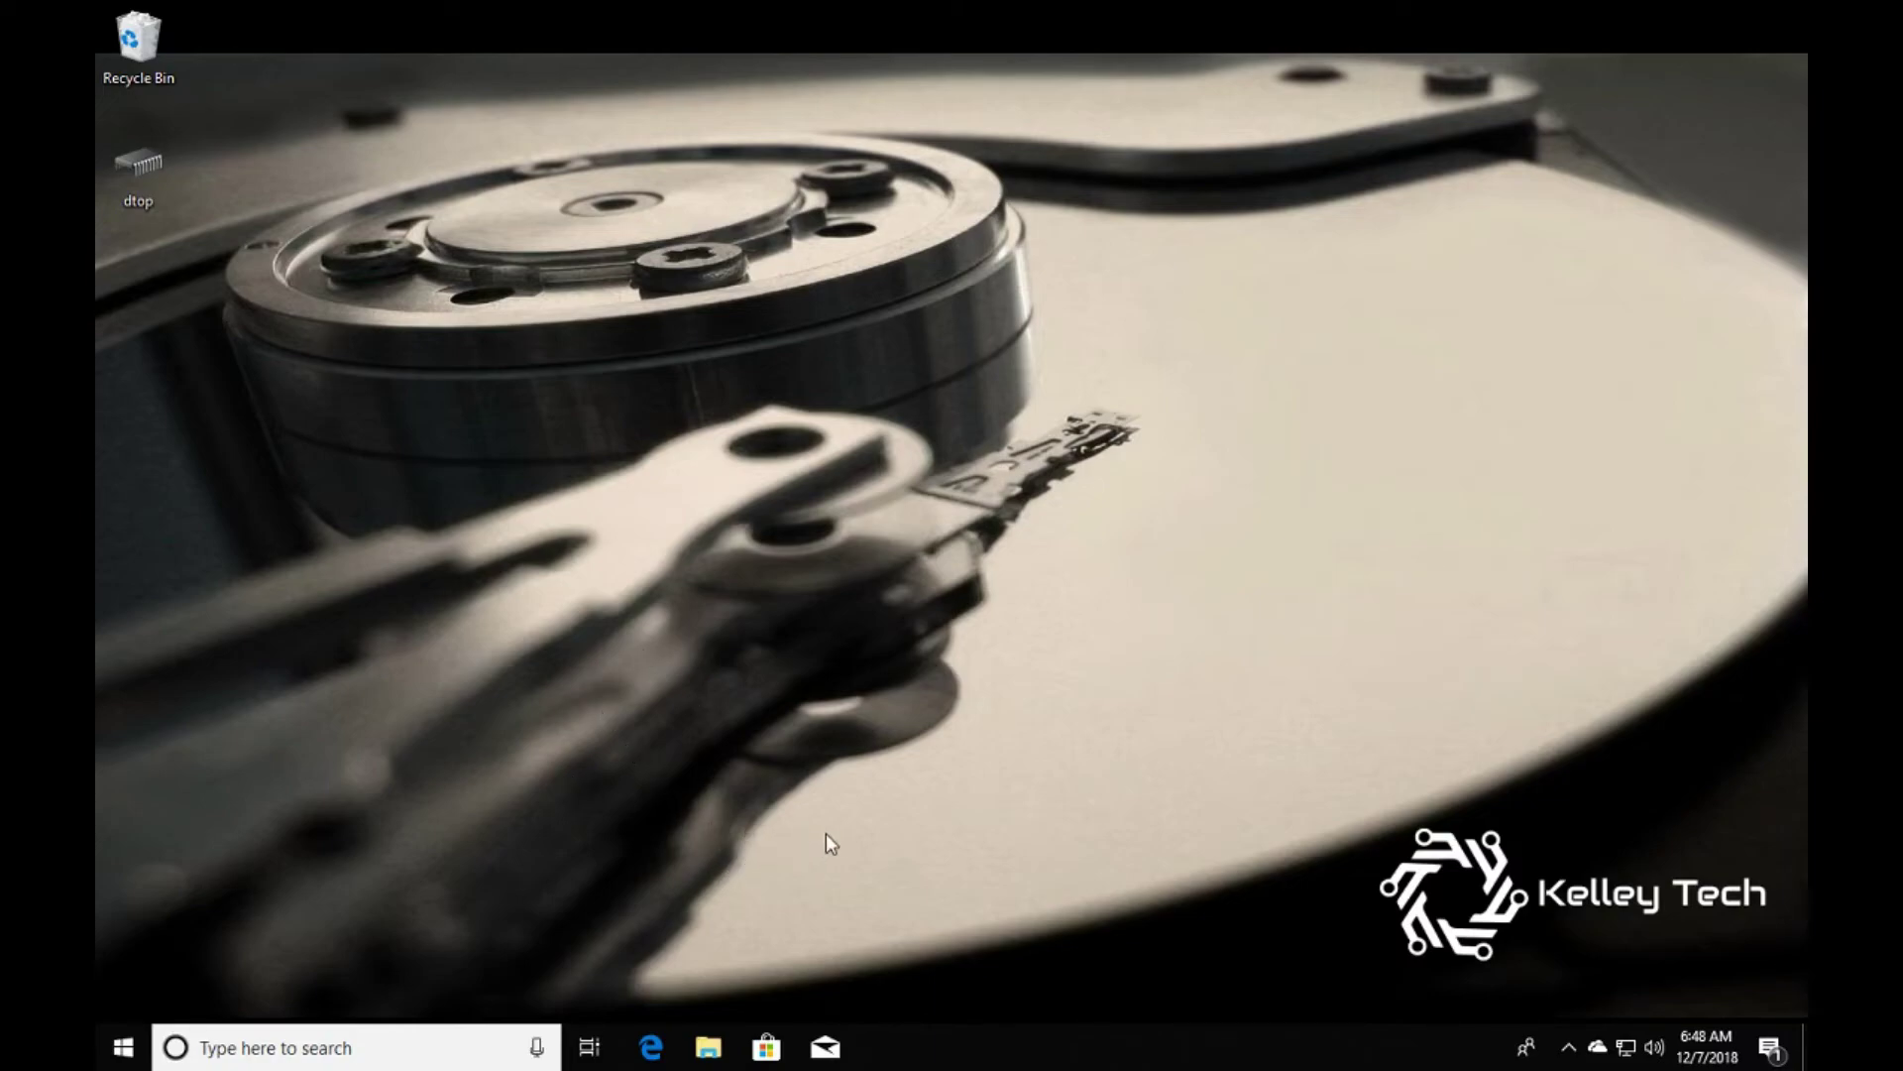
- Open a new File Explorer window on the Network view and focus it
click(708, 1049)
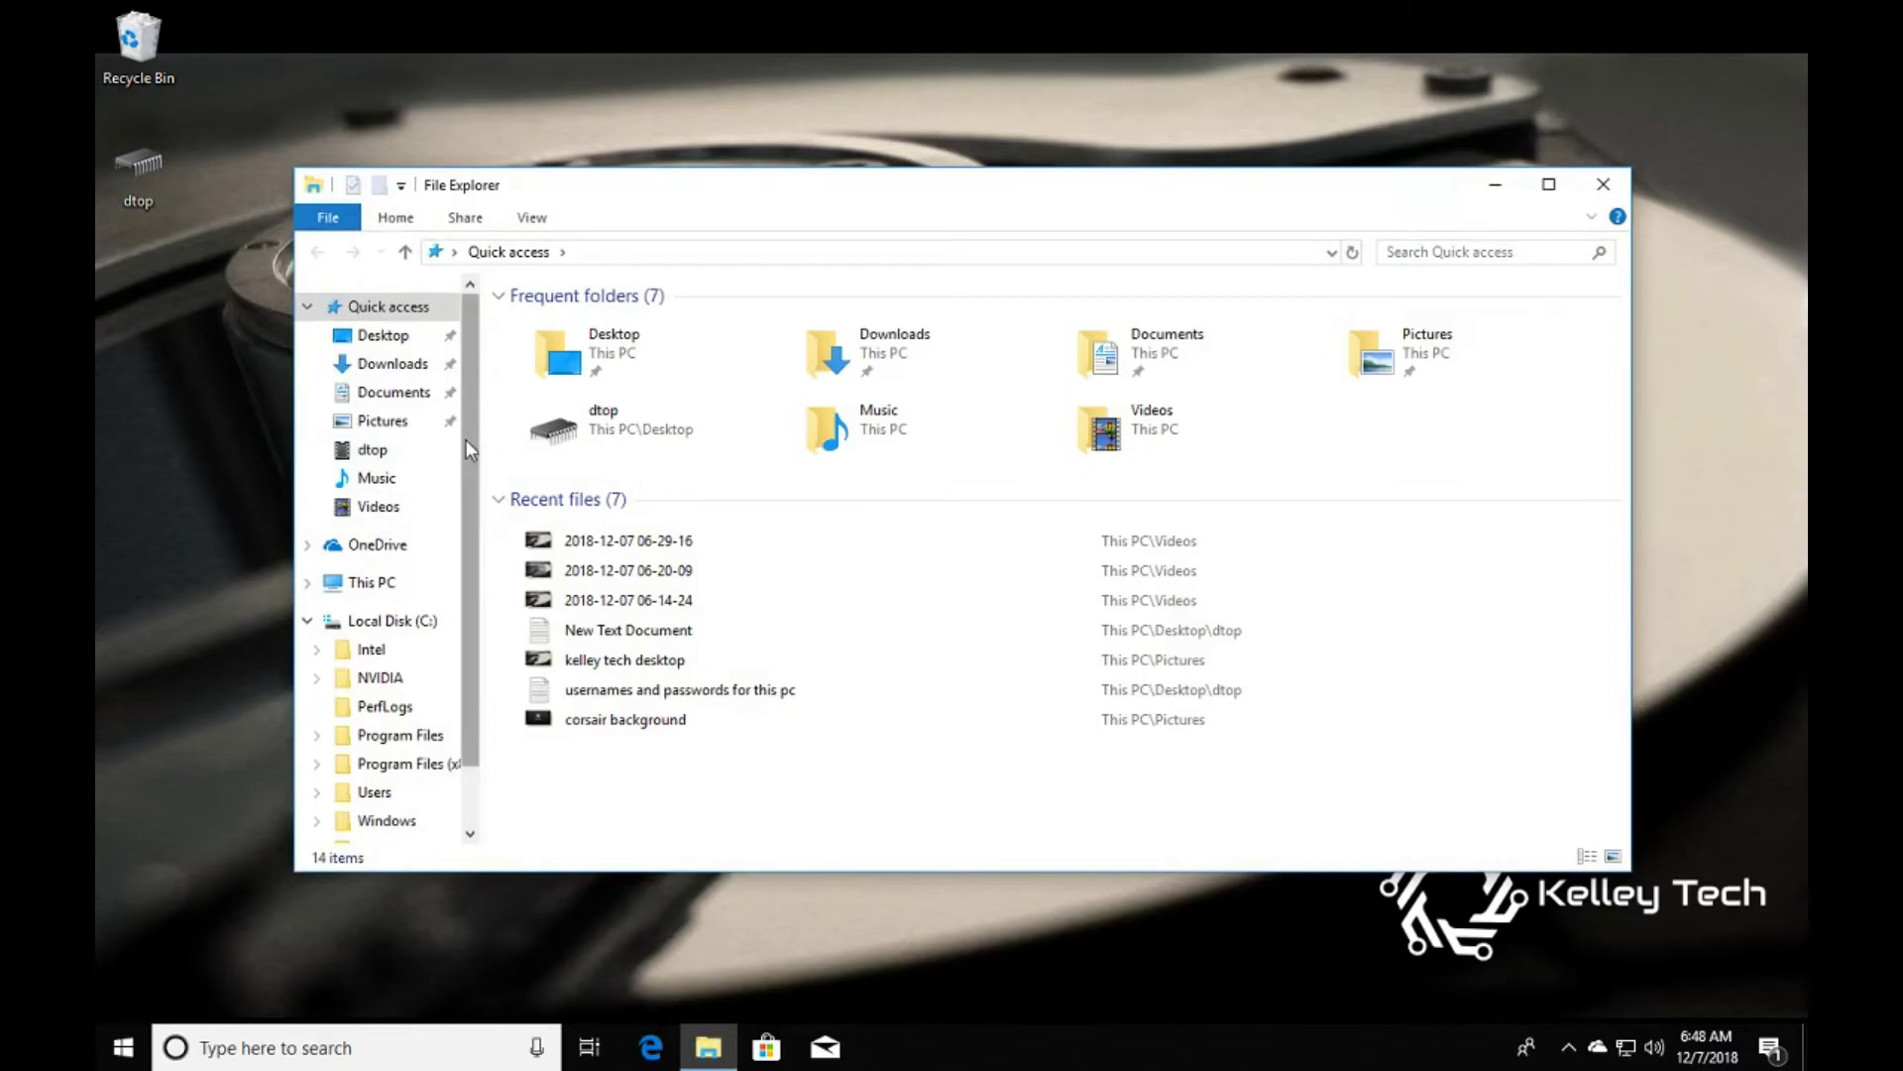
scroll(464, 446, down, 1)
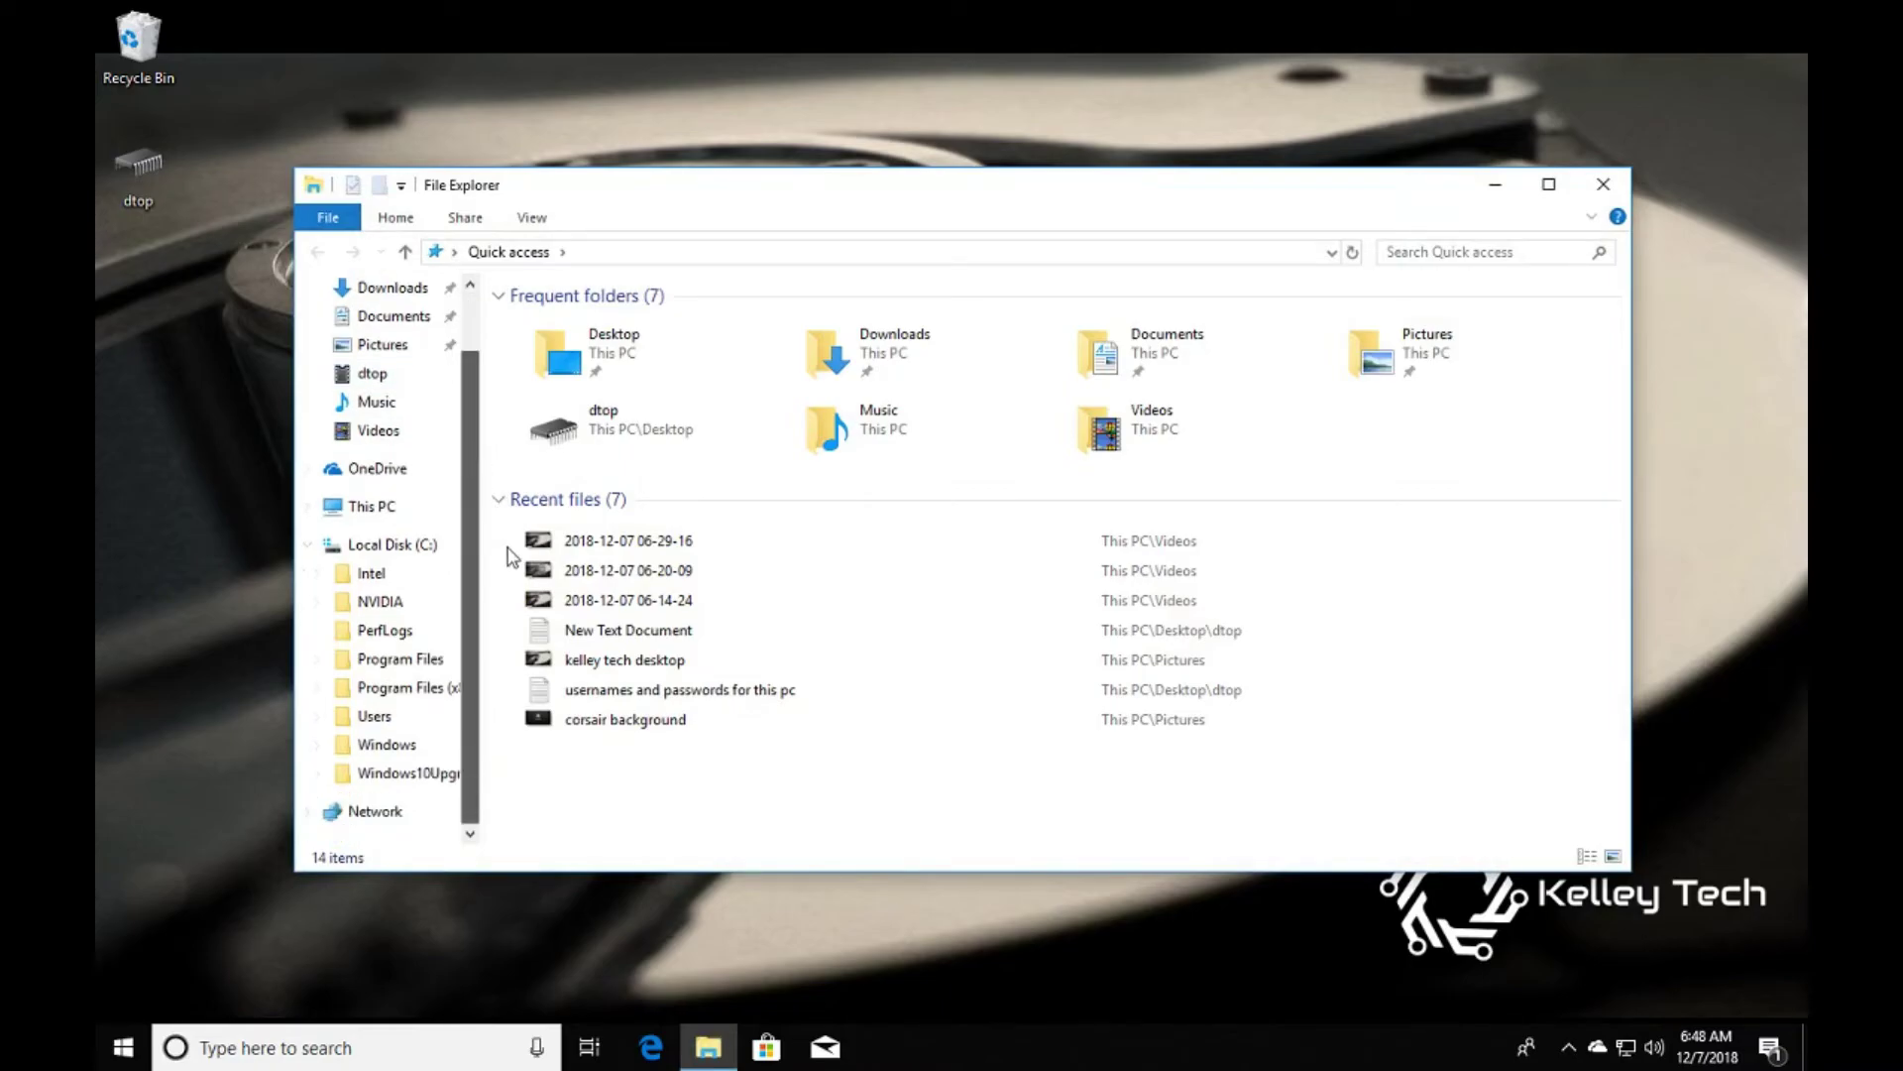
click(374, 811)
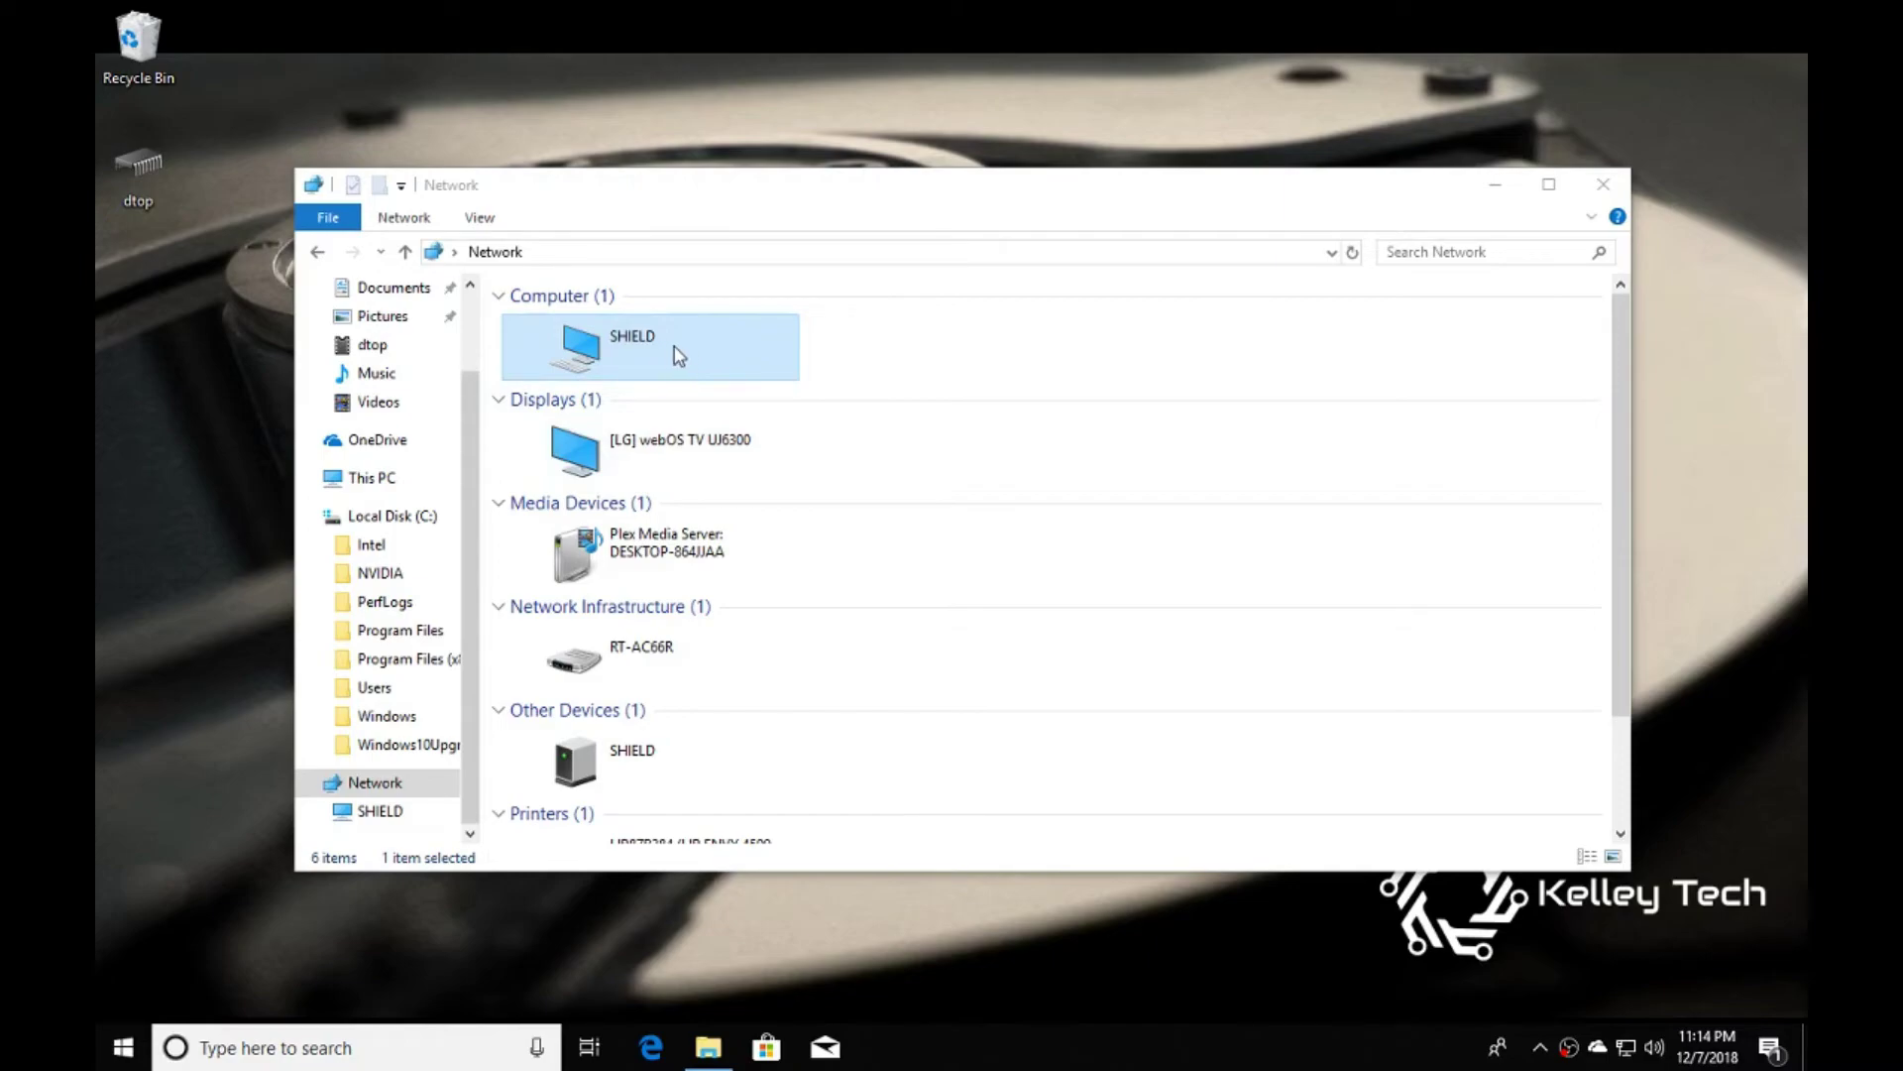
click(680, 345)
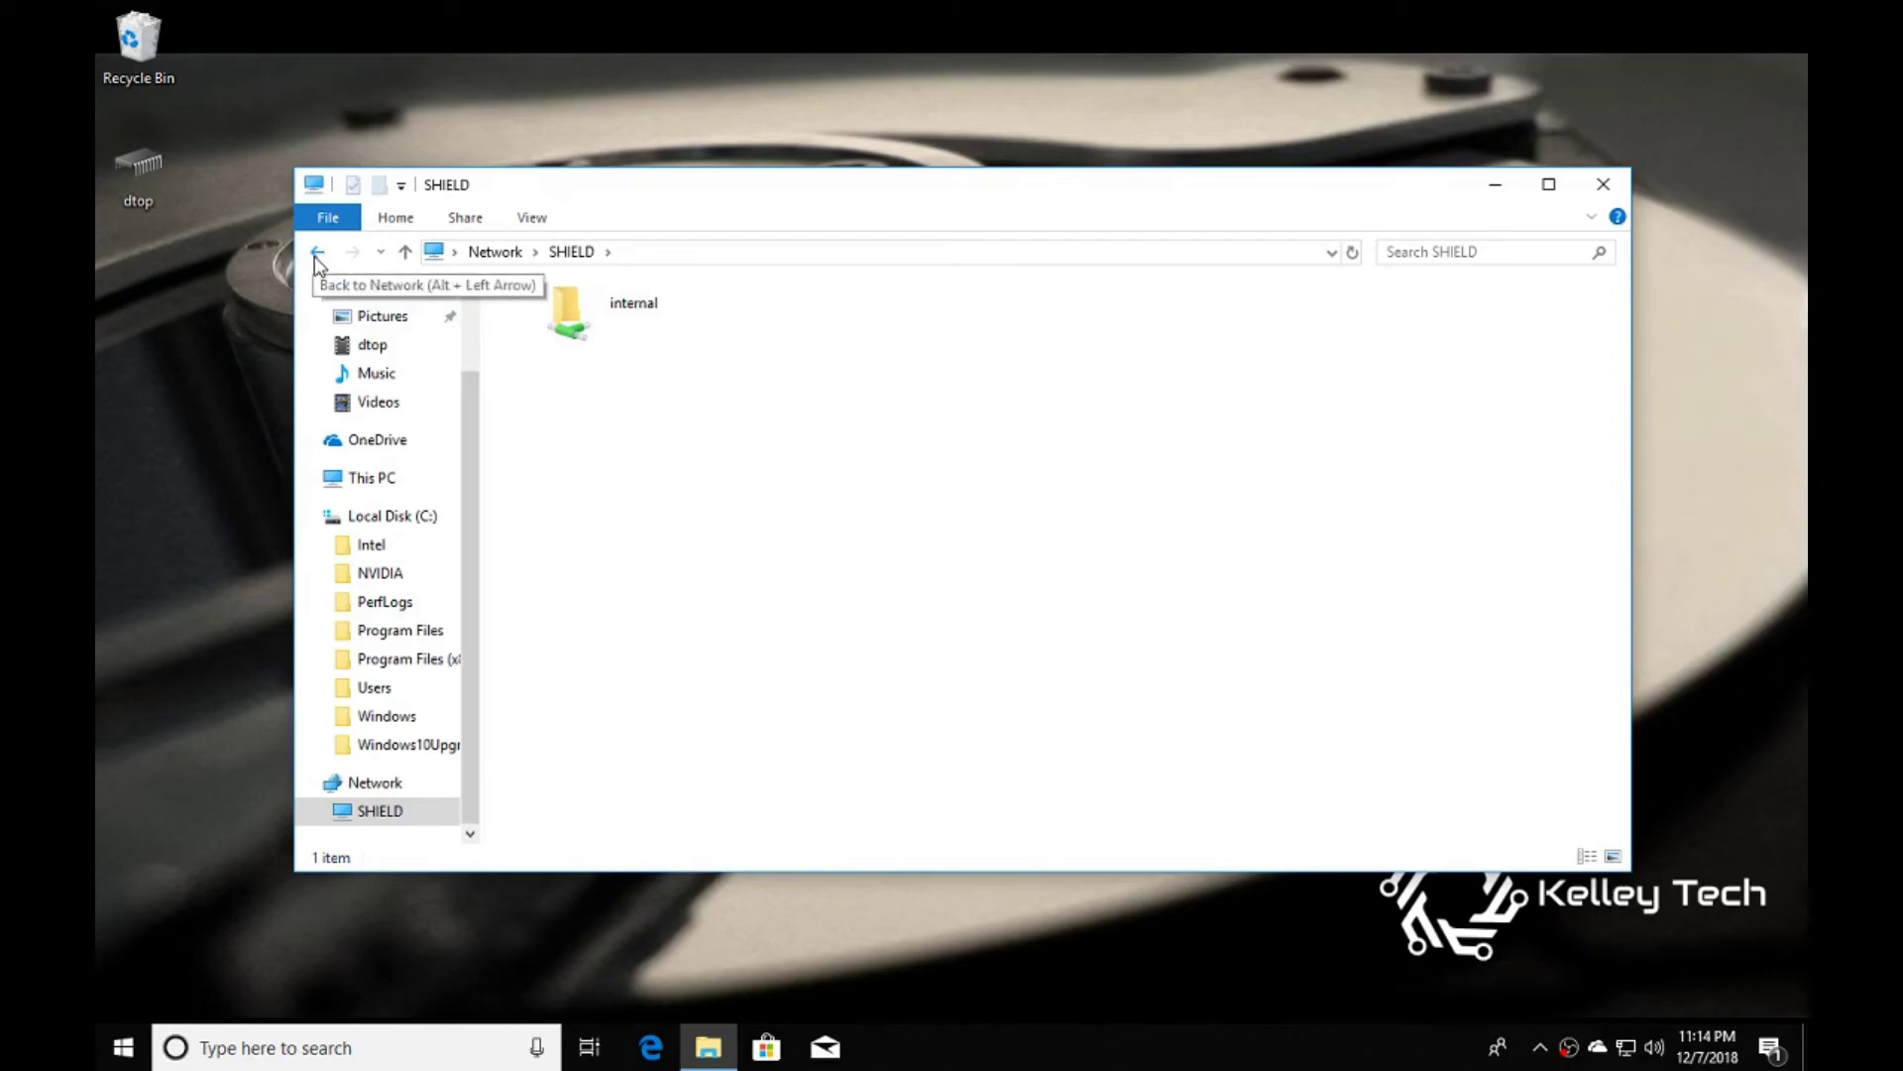
- Open the SHIELD's internal share and scroll its 22 items, including Android, DCIM, Movies and Pictures
double_click(583, 322)
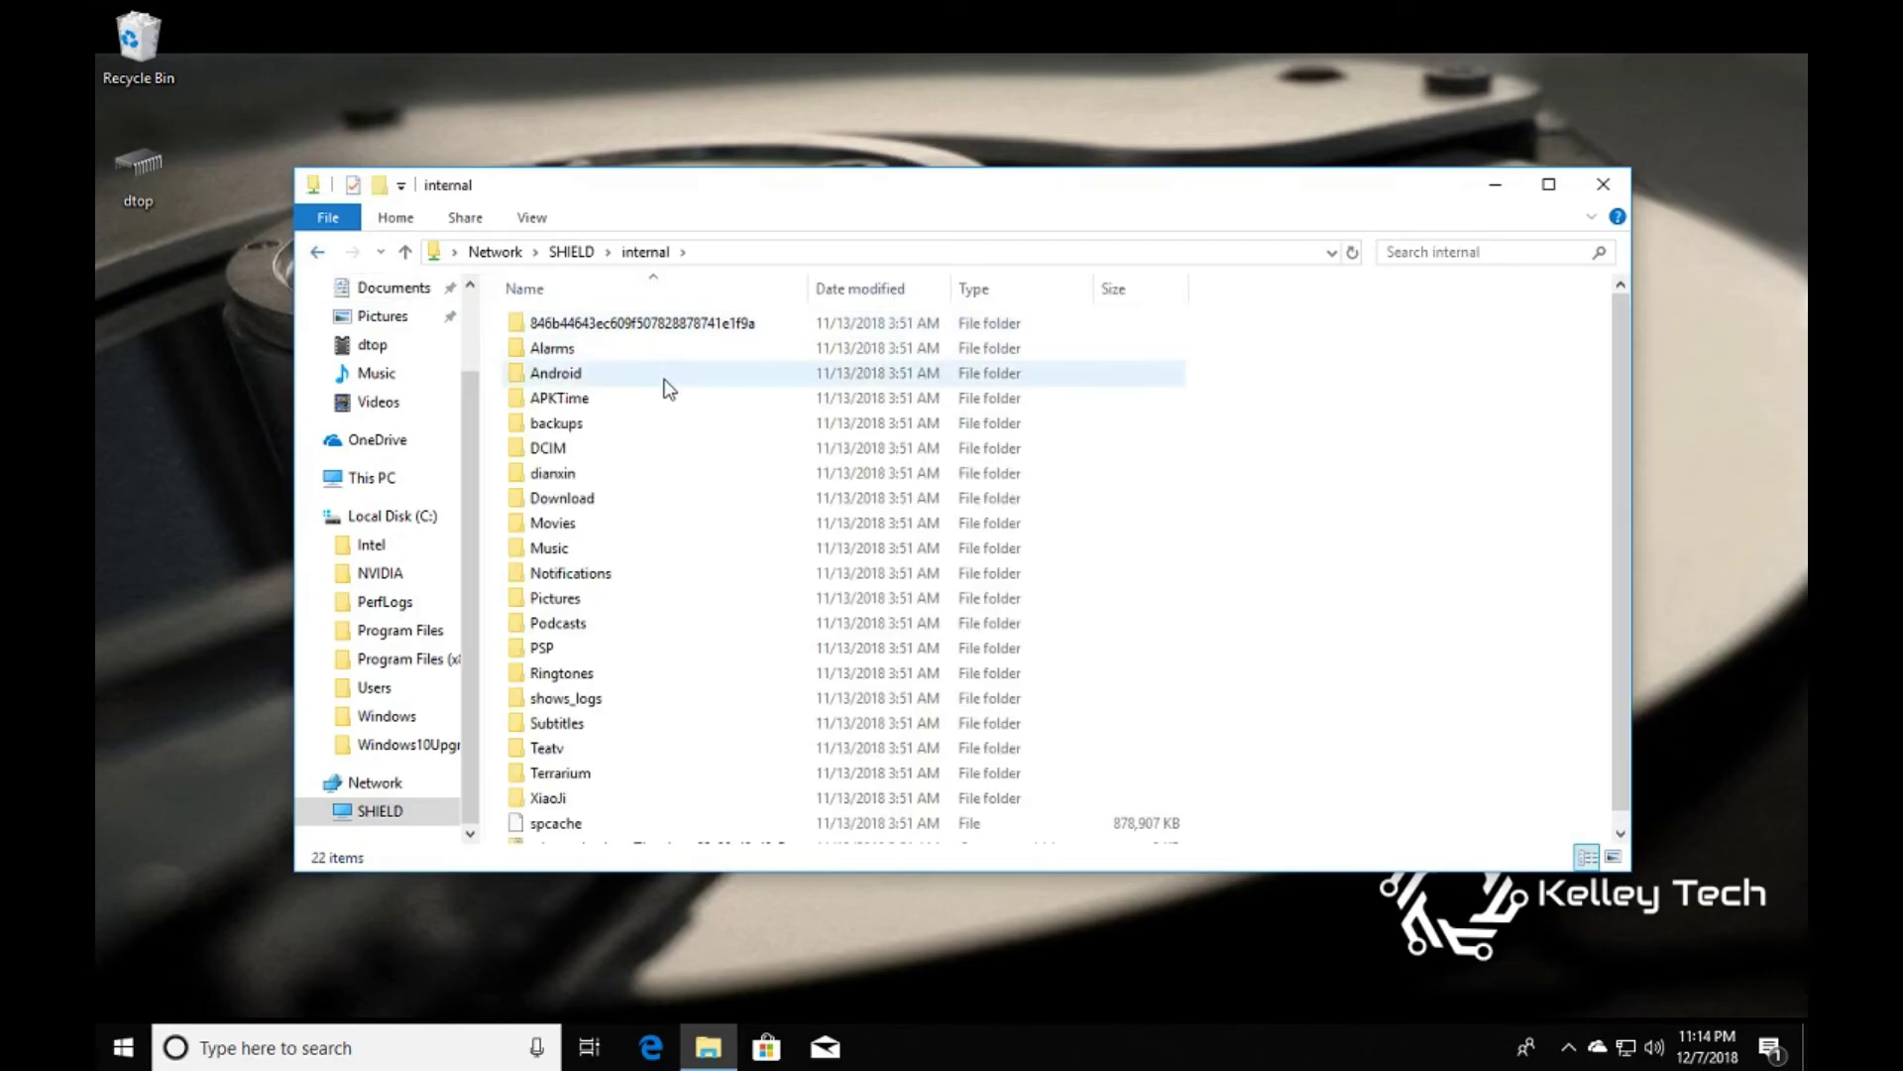
scroll(664, 384, down, 1)
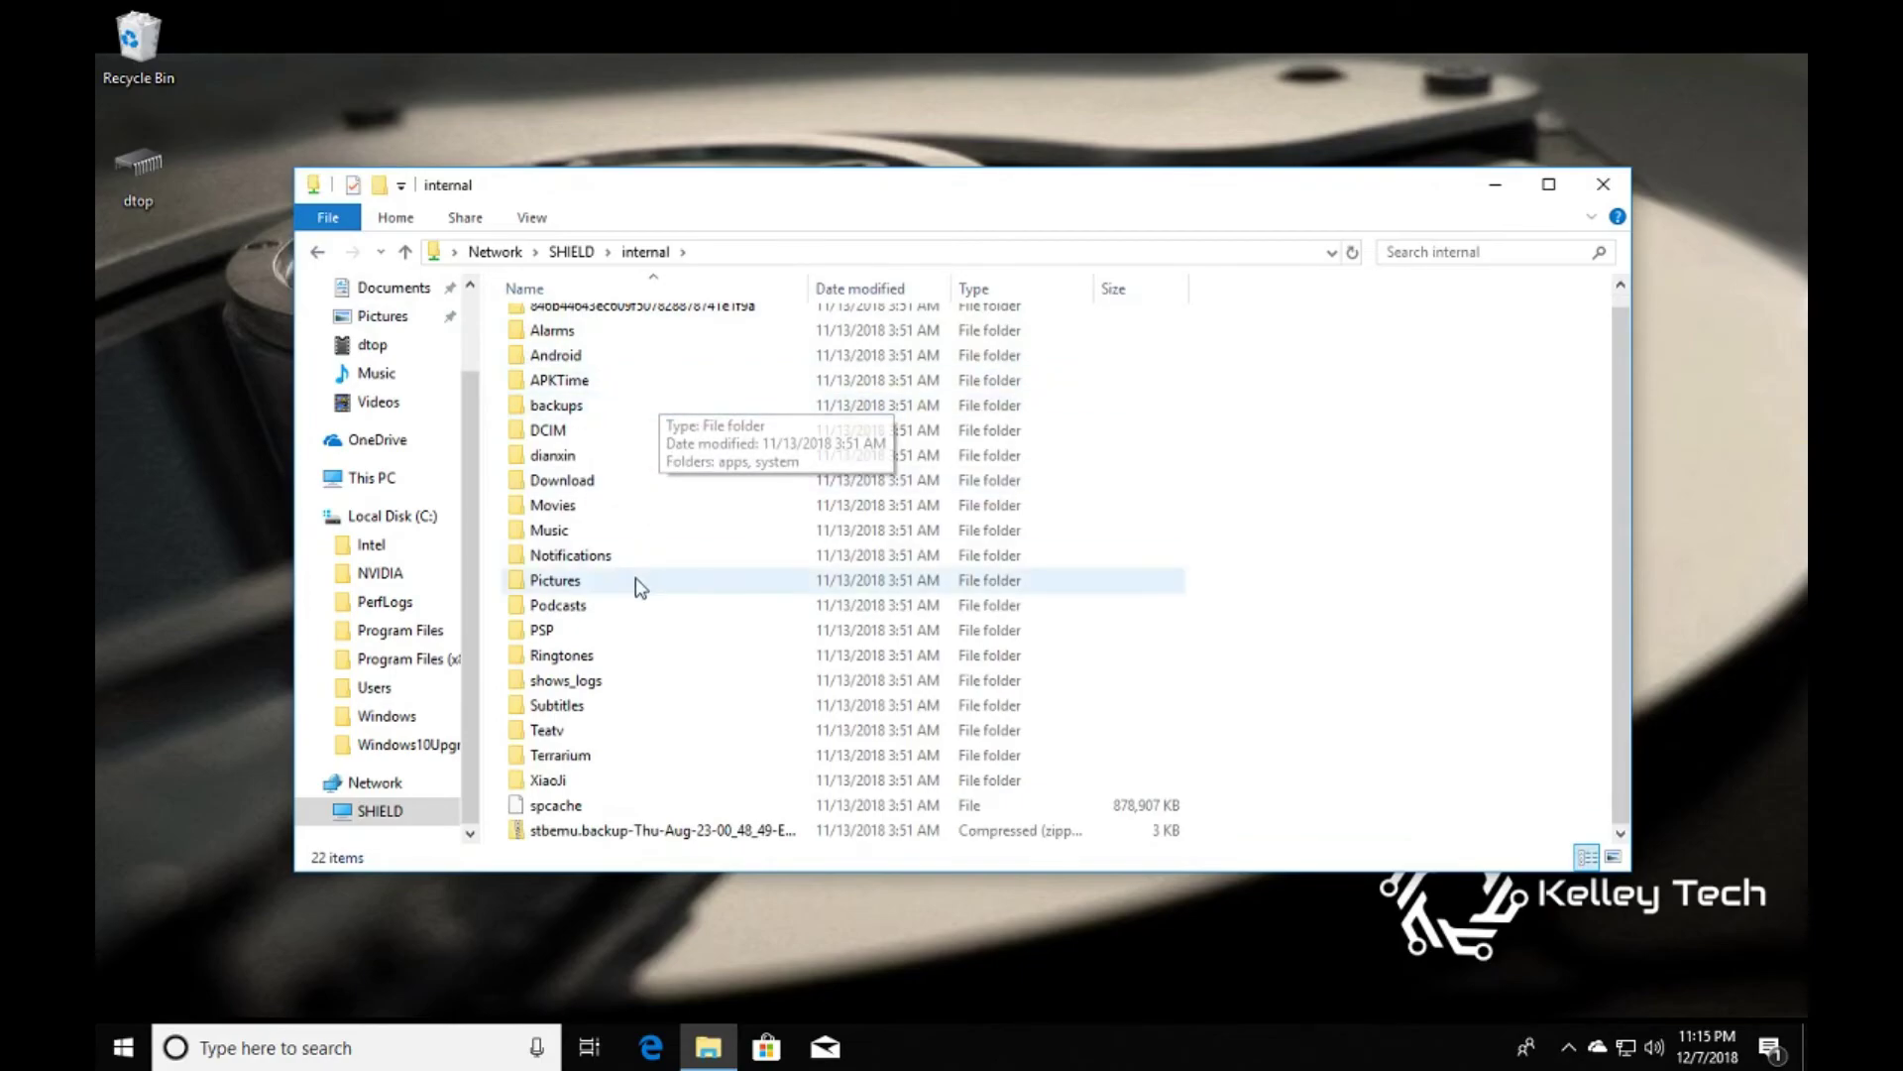